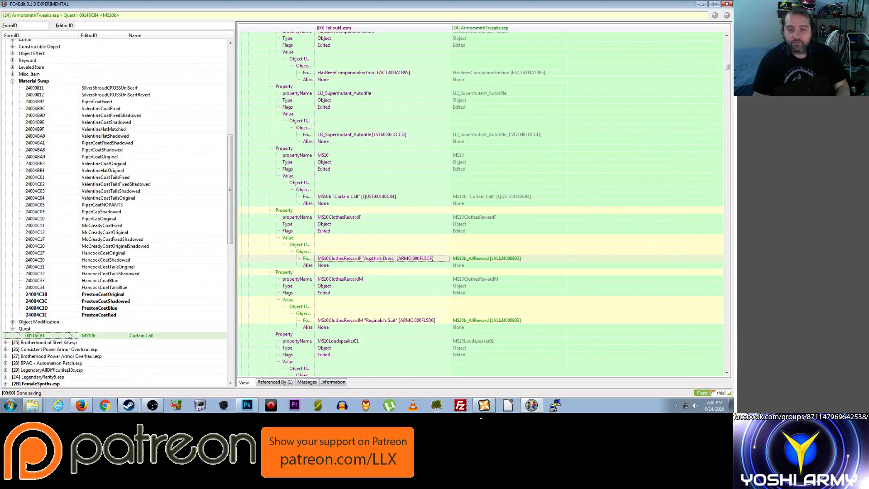
Inspect the MS10b_AllReward leveled item's flags and its two clothing reward references
left_click(12, 67)
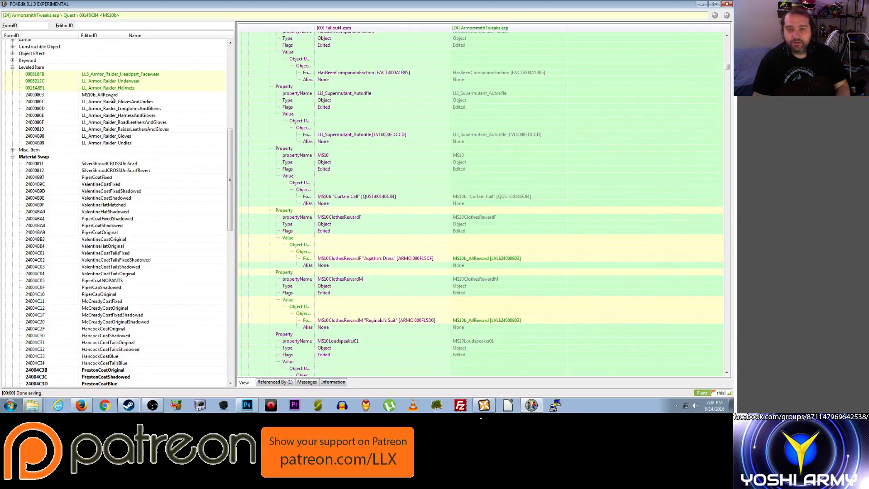
left_click(111, 95)
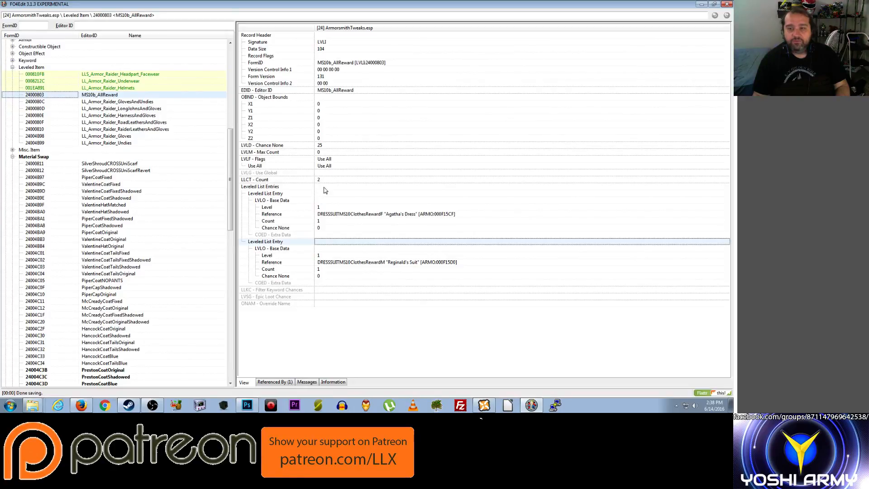
left_click(324, 161)
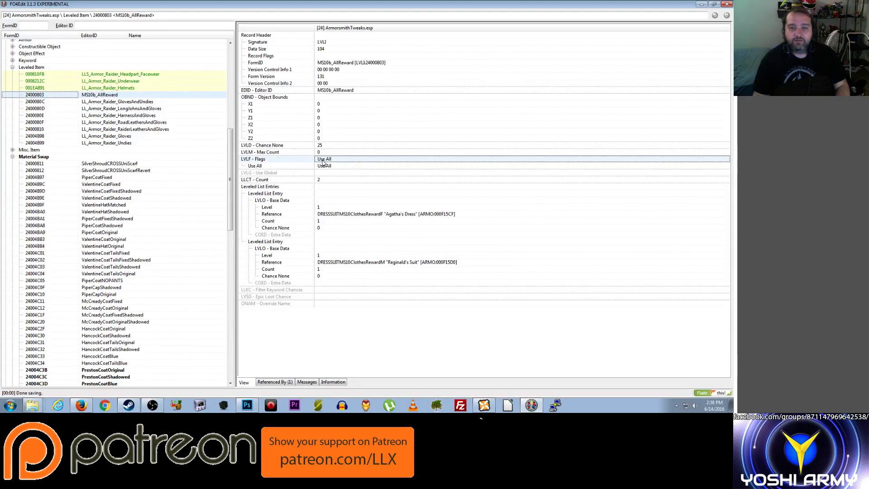
left_click(352, 215)
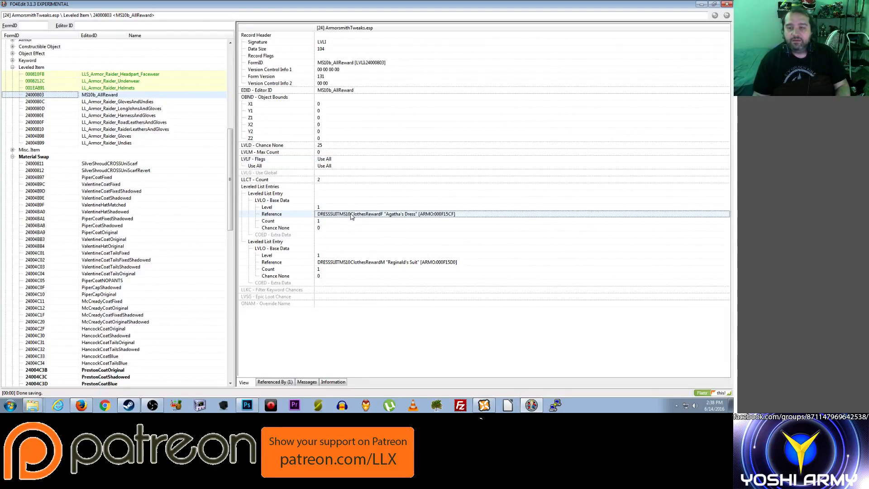
left_click(357, 263)
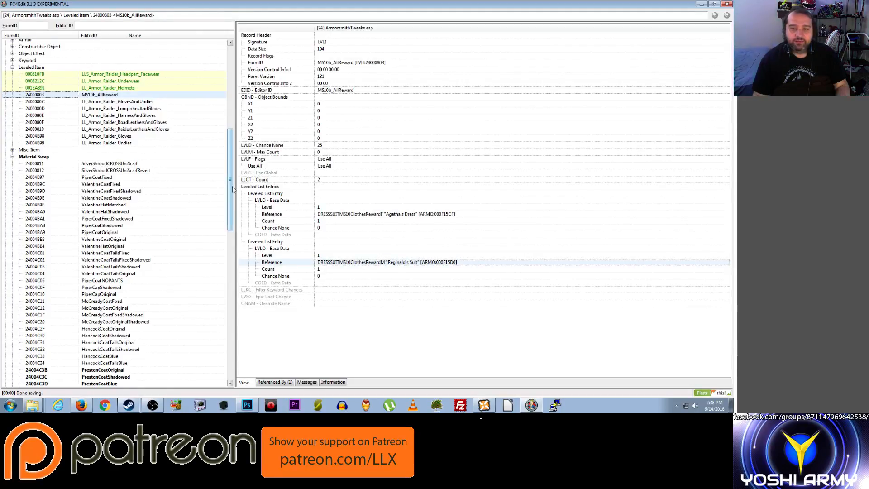
Review the script properties of the MS10b "Curtain Call" quest override in ArmorsmithTweaks.esp
left_click_drag(232, 191, 229, 217)
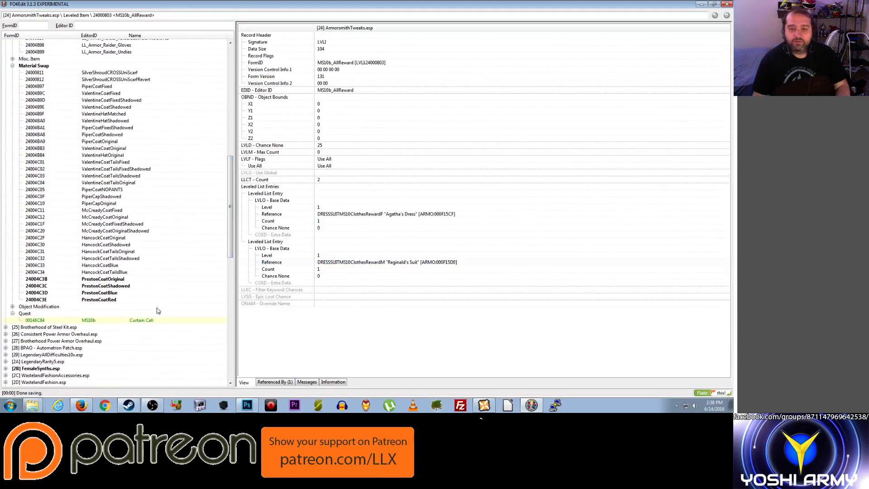
left_click(149, 321)
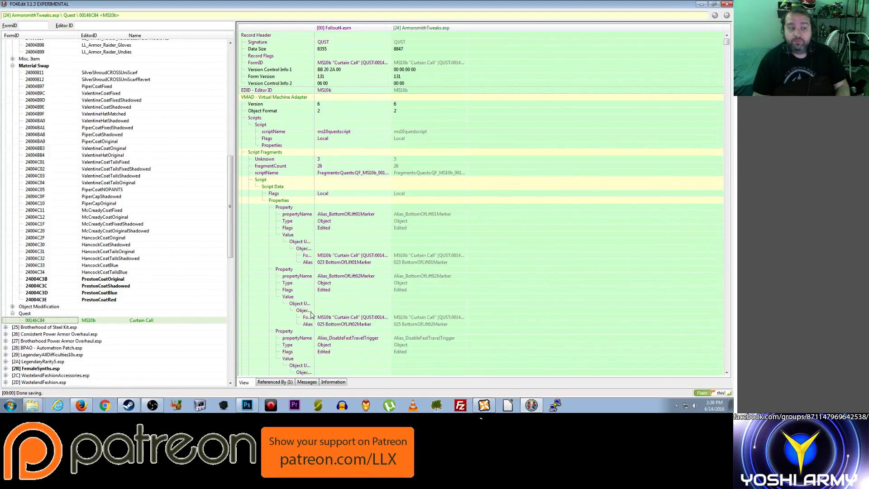
left_click(438, 312)
scroll(434, 318, "down", 2)
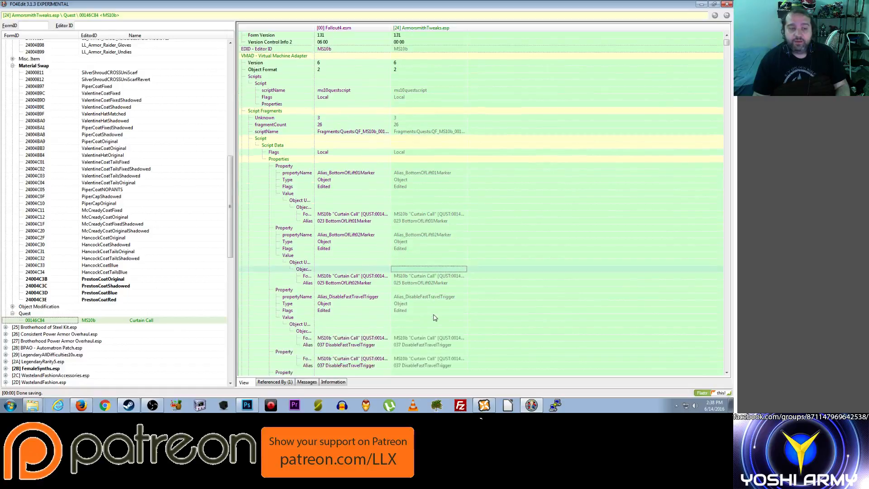
scroll(433, 317, "down", 12)
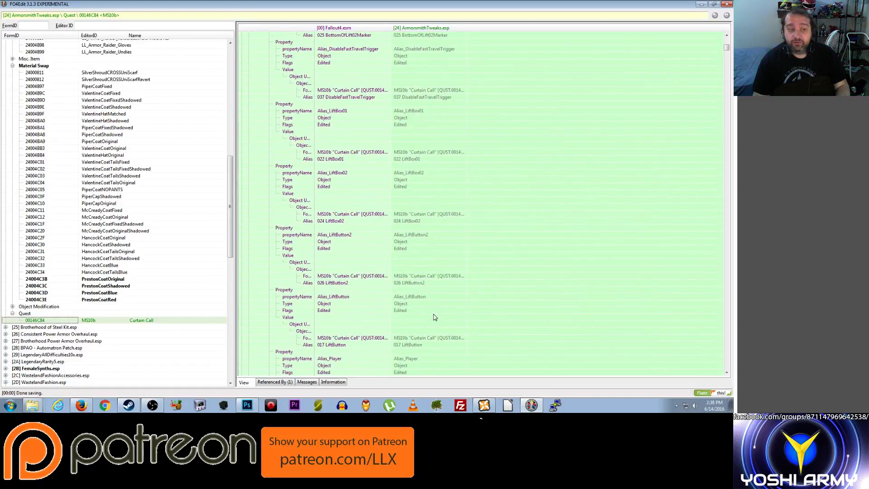
scroll(434, 318, "down", 4)
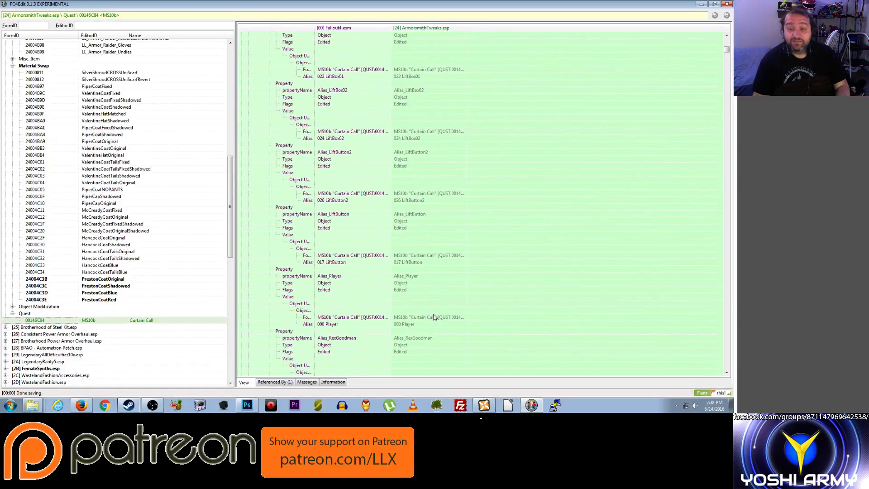
scroll(434, 318, "down", 8)
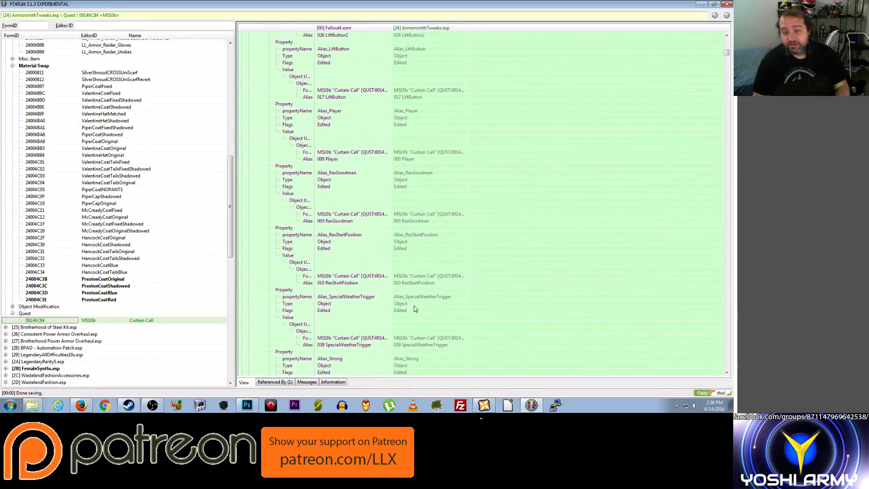
scroll(415, 309, "down", 4)
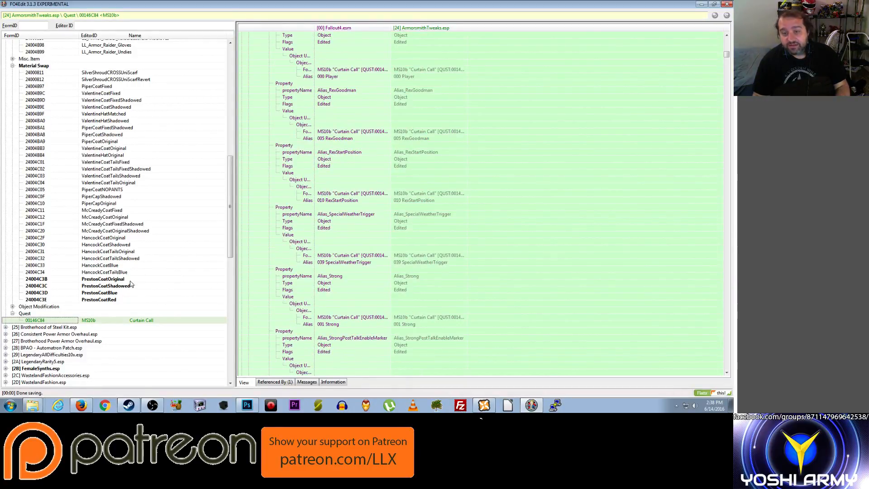
Reopen the MS10b_AllReward leveled item and check its list entries
left_click(104, 267)
scroll(104, 268, "up", 8)
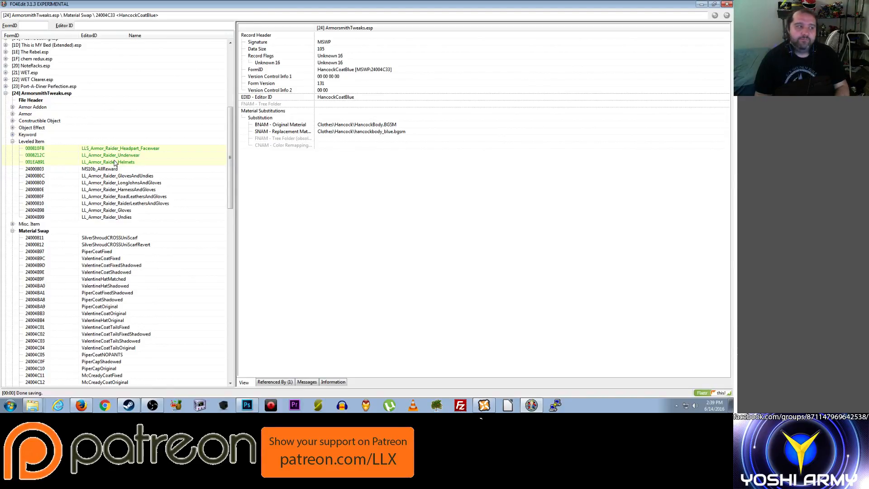
left_click(102, 170)
left_click(430, 233)
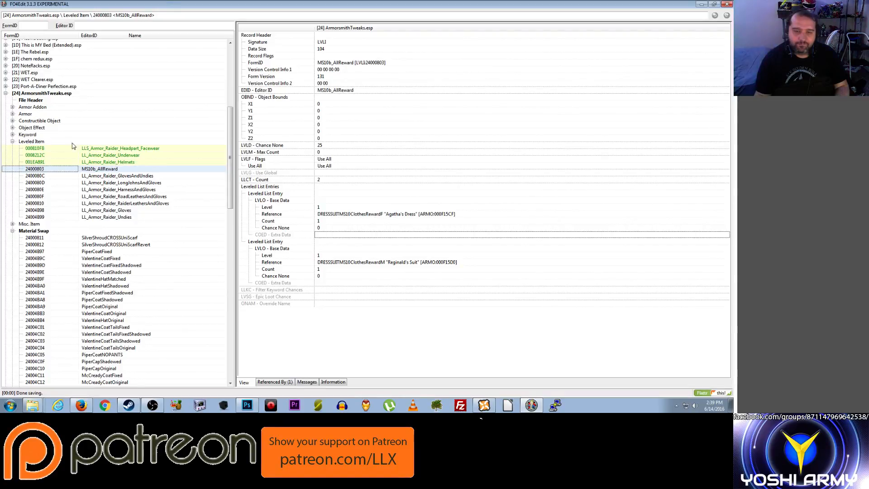
Collapse the Leveled Item and Quest groups of ArmorsmithTweaks.esp in the record tree
left_click(13, 142)
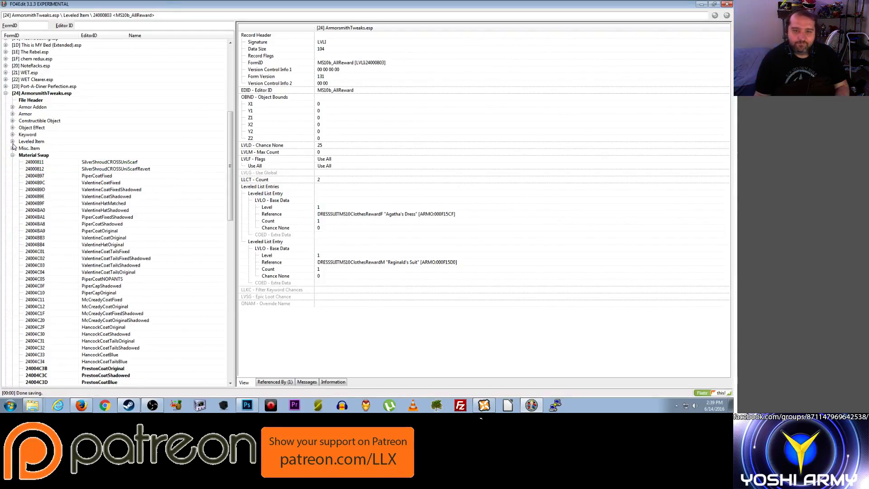
left_click(109, 320)
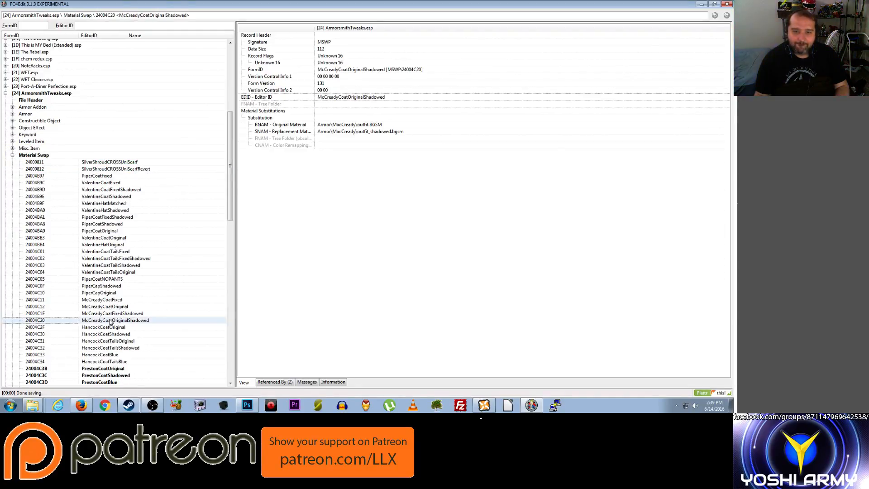
scroll(111, 342, "down", 7)
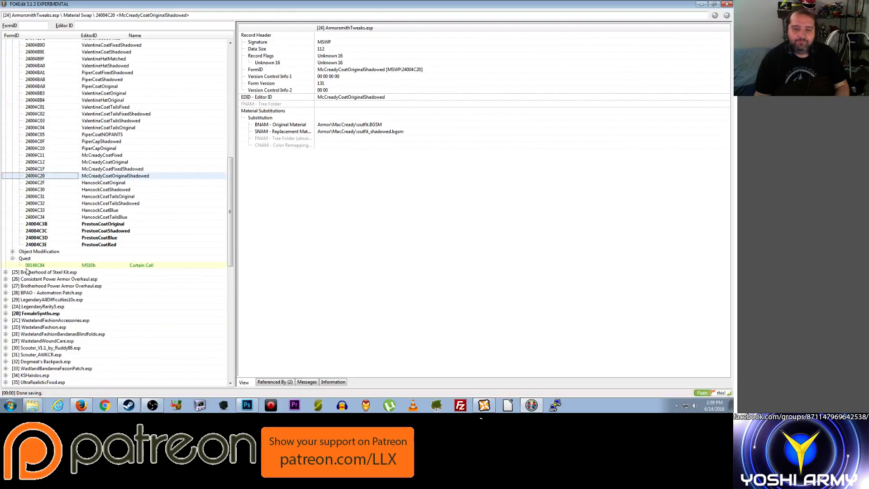
left_click(13, 258)
Save the changes to ArmorsmithTweaks.esp with plugin backup enabled
left_click(90, 220)
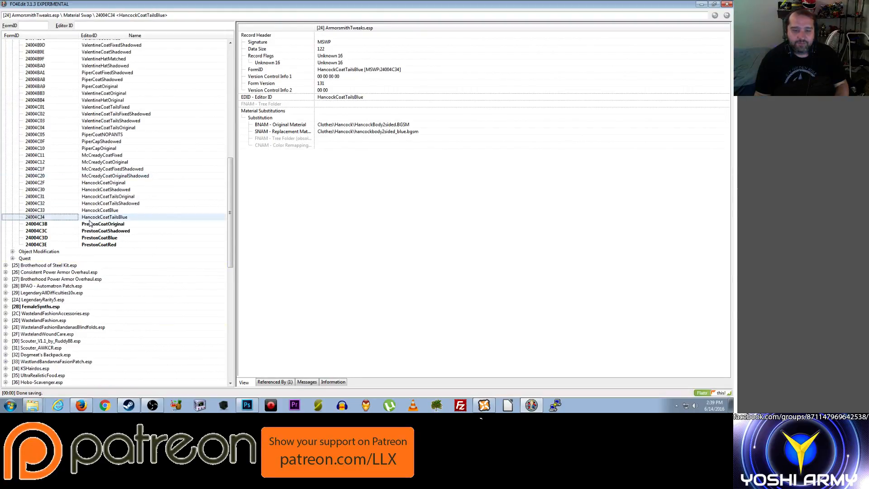
key("ctrl+s")
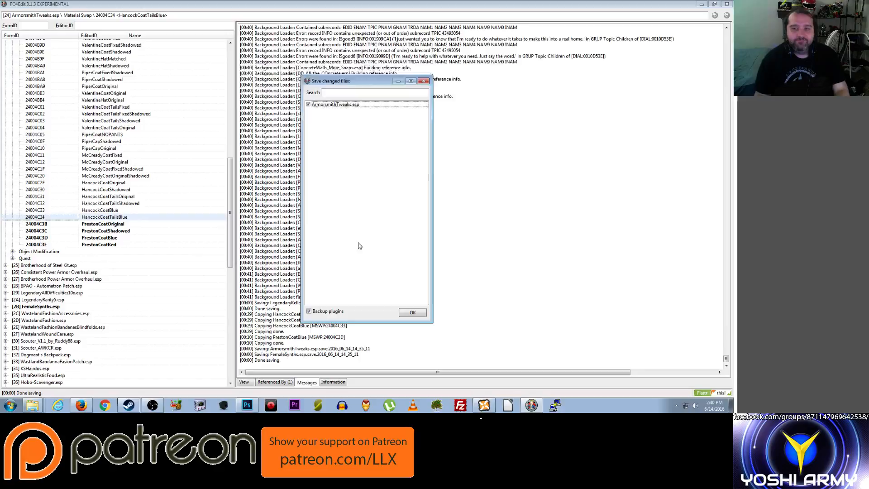
left_click(403, 313)
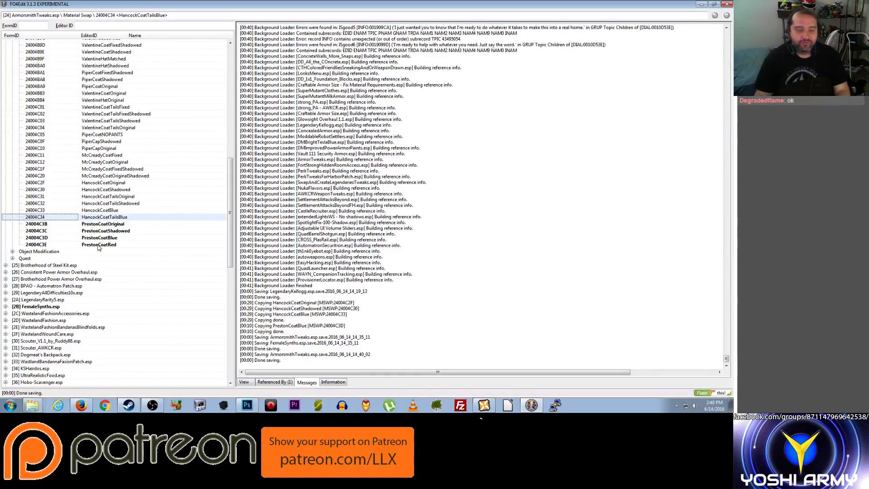
Compare the material swaps PrestonCoatOriginal, PrestonCoatShadowed, PrestonCoatBlue and PrestonCoatRed side by side, and widen the PrestonCoatShadowed column
left_click(102, 224)
left_click(108, 244, "shift")
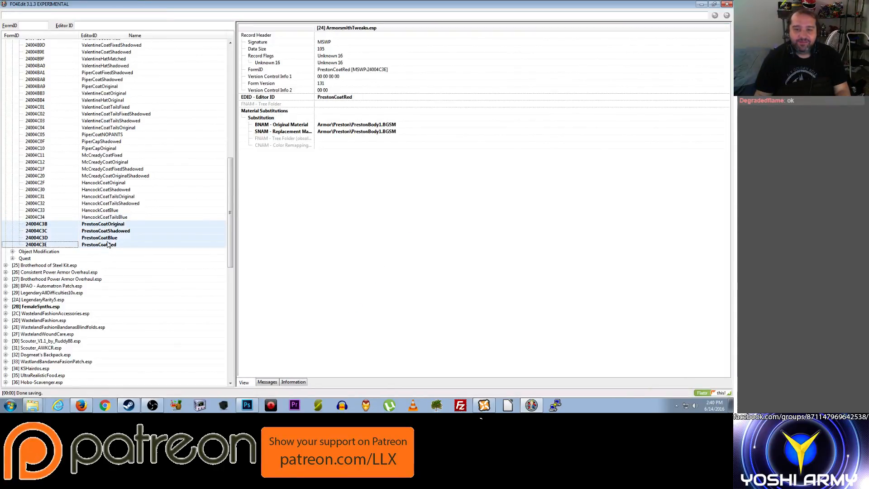
right_click(108, 245)
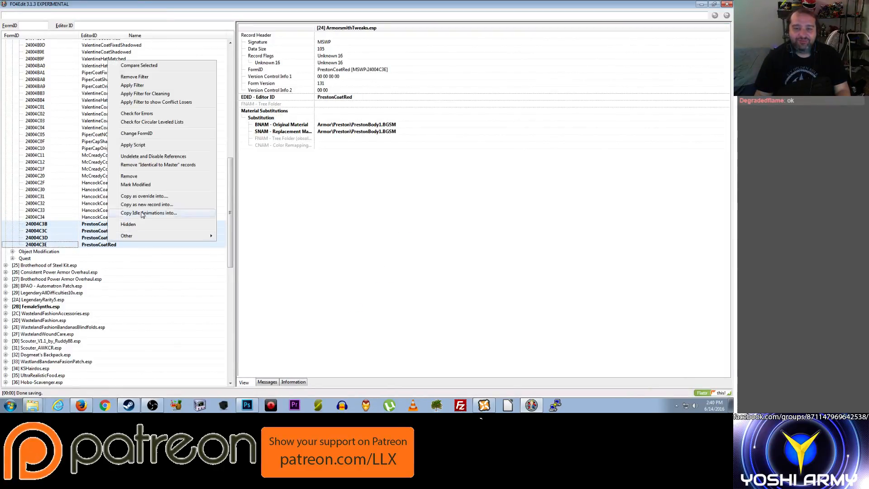
left_click(144, 66)
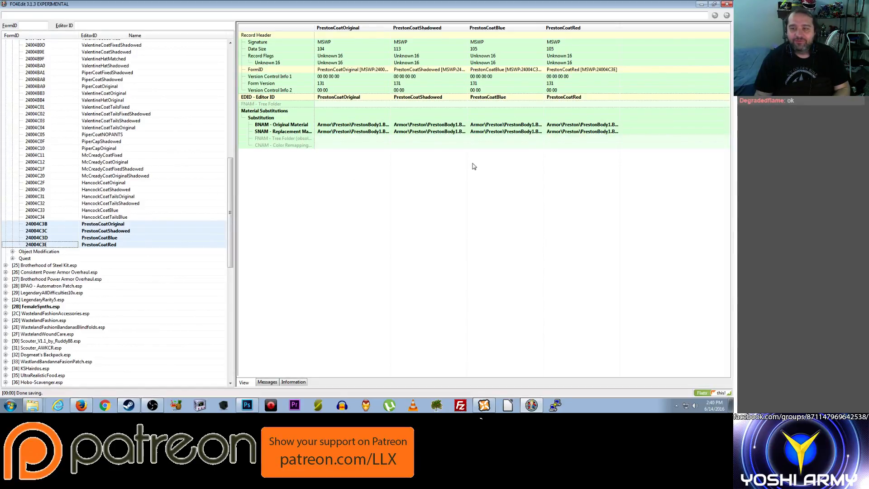
left_click_drag(468, 28, 510, 30)
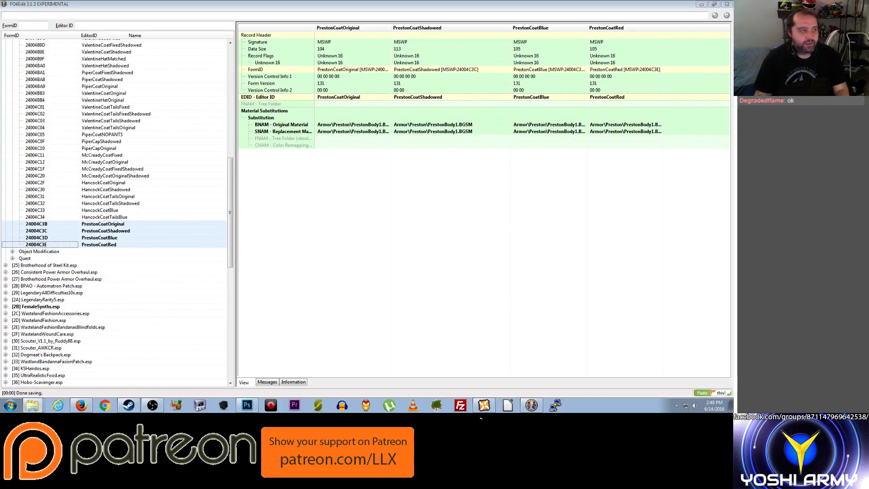
Set the replacement material of PrestonCoatShadowed to Armor\Preston\prestonbody1_shadowed.bgsm
right_click(464, 132)
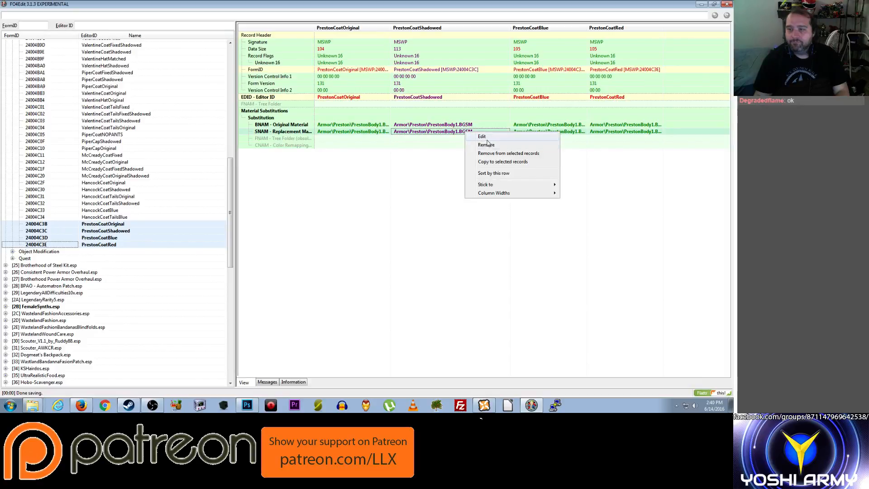
left_click(483, 136)
key("End")
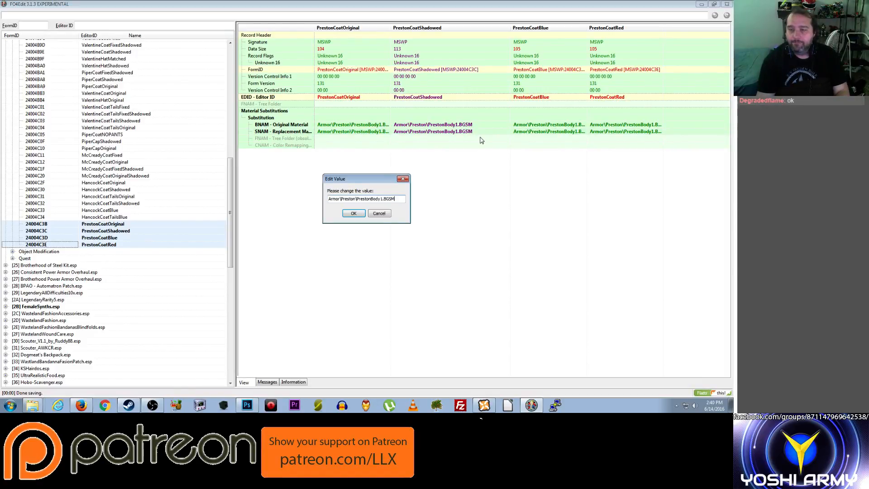
key("shift+Left")
key("shift+Left")
key("shift+Left")
key("shift+Left")
key("shift+Left")
key("shift+Left")
key("shift+Left")
key("shift+Left")
key("shift+Left")
key("shift+Left")
key("shift+Left")
key("shift+Left")
key("shift+Left")
key("shift+Left")
key("shift+Left")
key("shift+Left")
key("shift+Left")
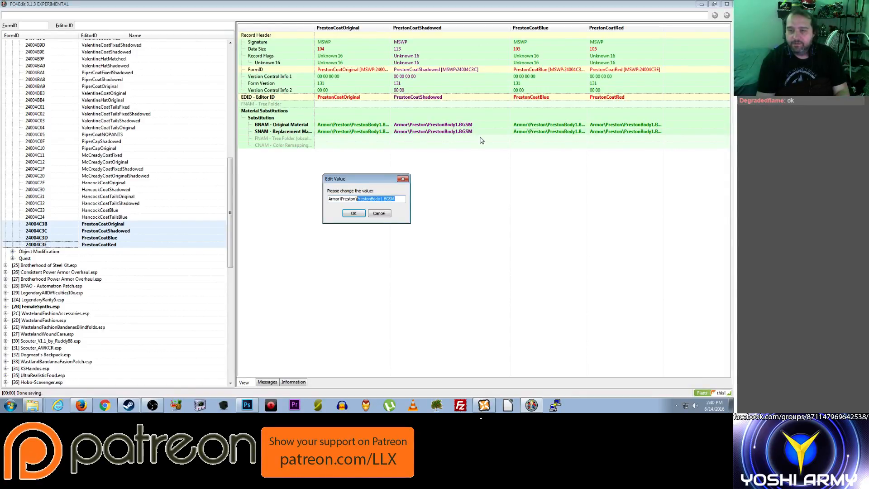
type("prestonbody1_shadowed.bgsm")
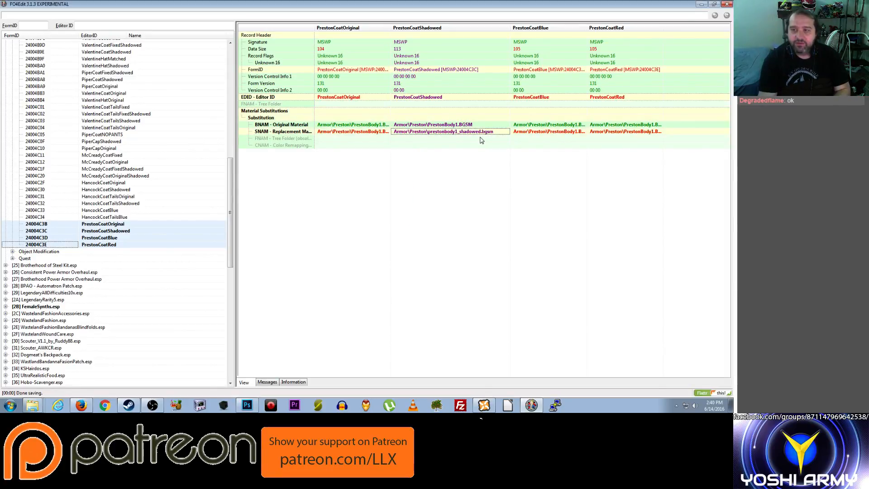
key("Return")
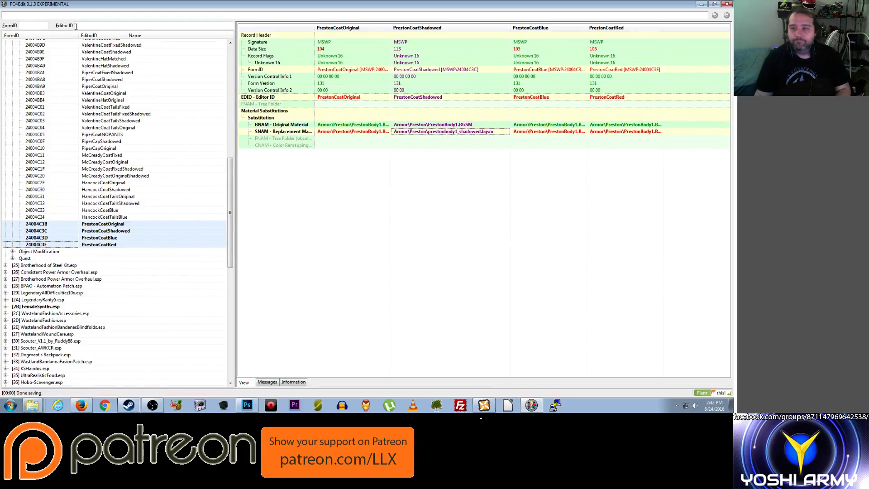
Set the replacement material of PrestonCoatBlue to Armor\Preston\prestonbody1_blue.bgsm
left_click(533, 132)
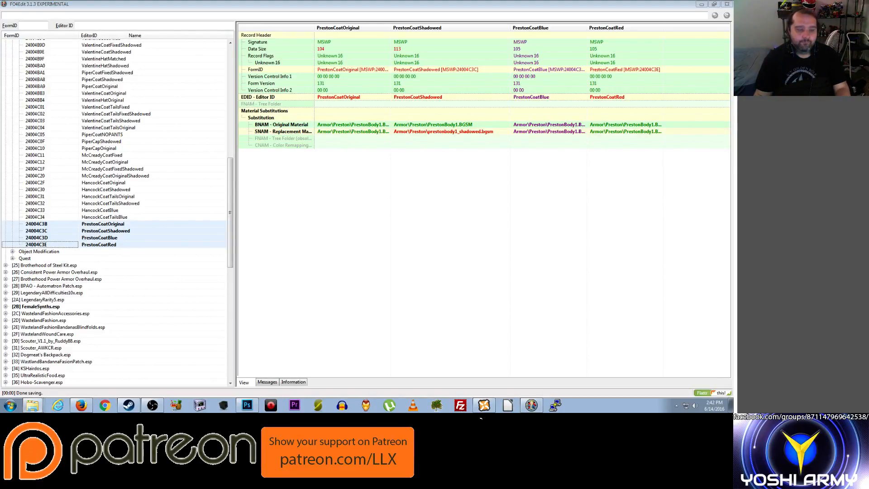
right_click(561, 135)
left_click(576, 142)
key("End")
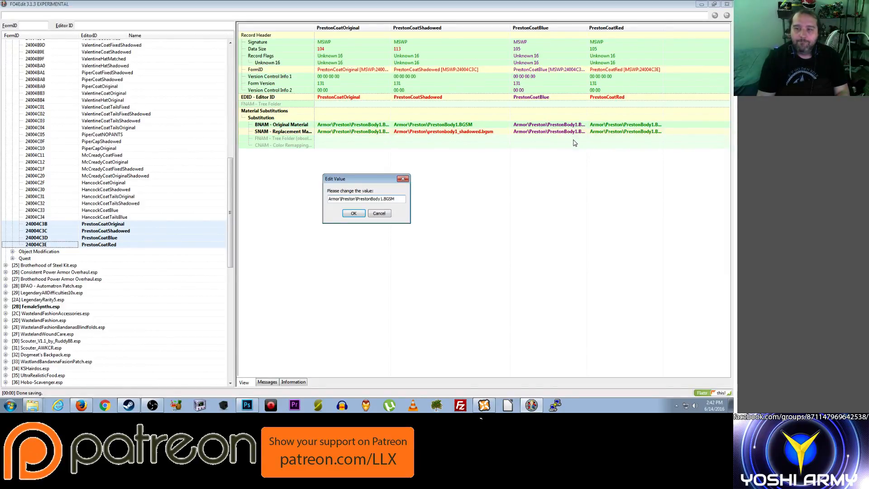
key("ctrl+shift+Left")
type("prestonbody1_blue.bgsm")
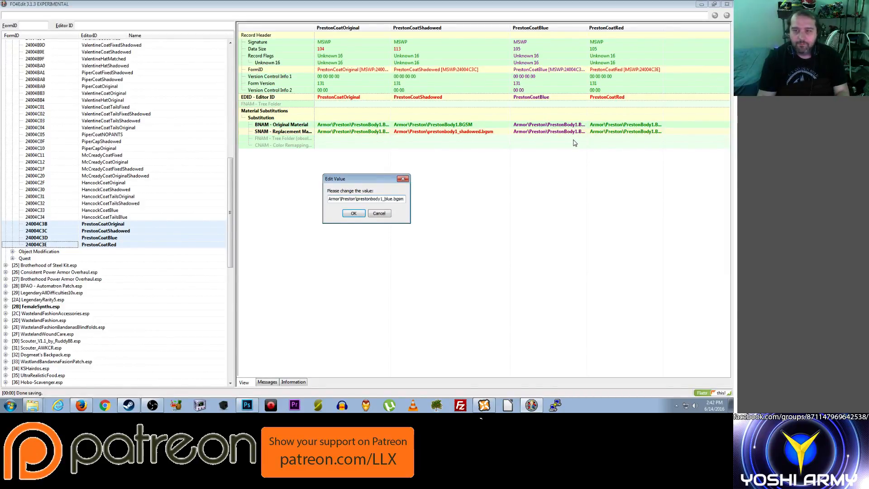
key("Return")
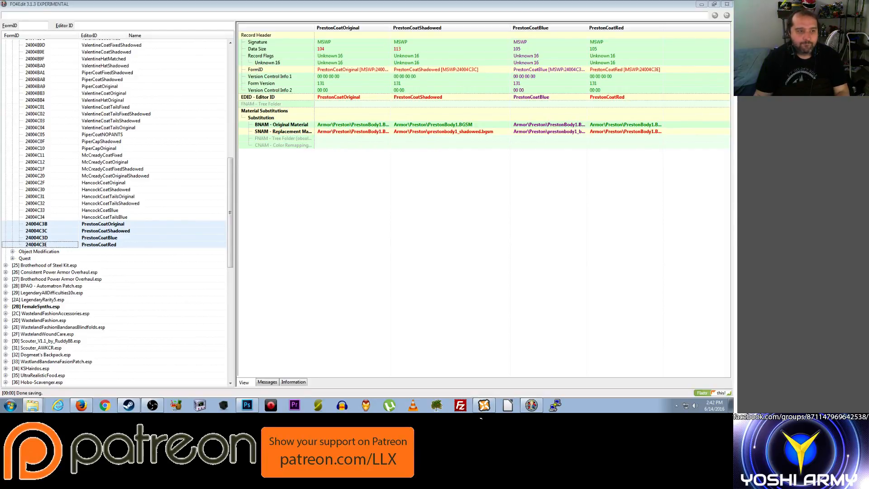
Set the replacement material of PrestonCoatRed to Armor\Preston\prestonbody1_red.bgsm
right_click(636, 132)
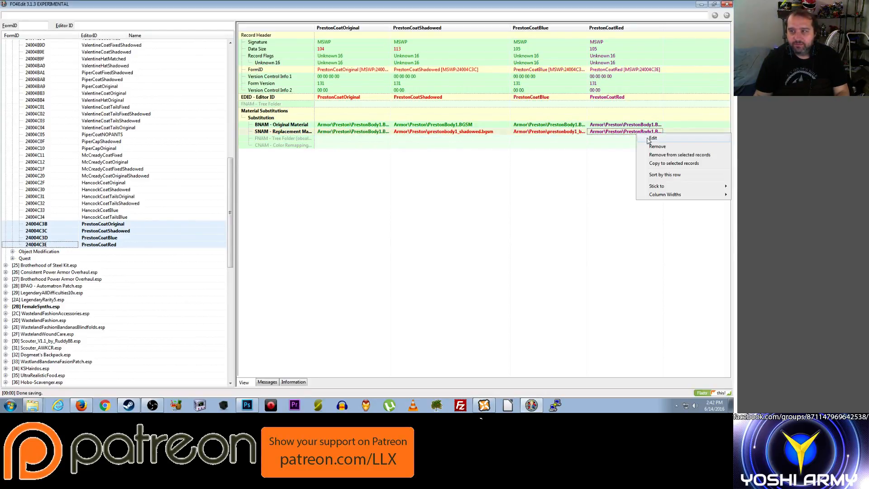
left_click(648, 141)
key("End")
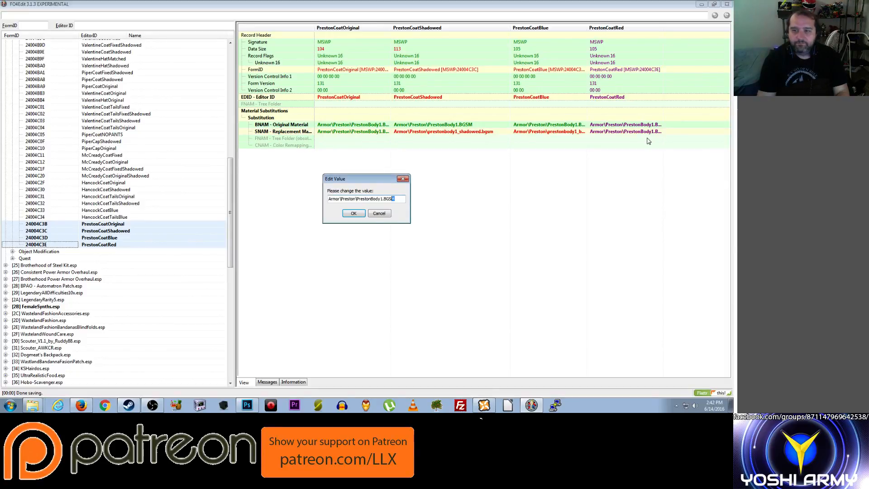
key("shift+Left")
key("shift+Left")
key("shift+Left")
key("shift+Left")
key("shift+Left")
key("shift+Left")
key("shift+Left")
key("shift+Left")
key("shift+Left")
key("shift+Left")
key("shift+Left")
key("shift+Left")
key("shift+Left")
key("shift+Left")
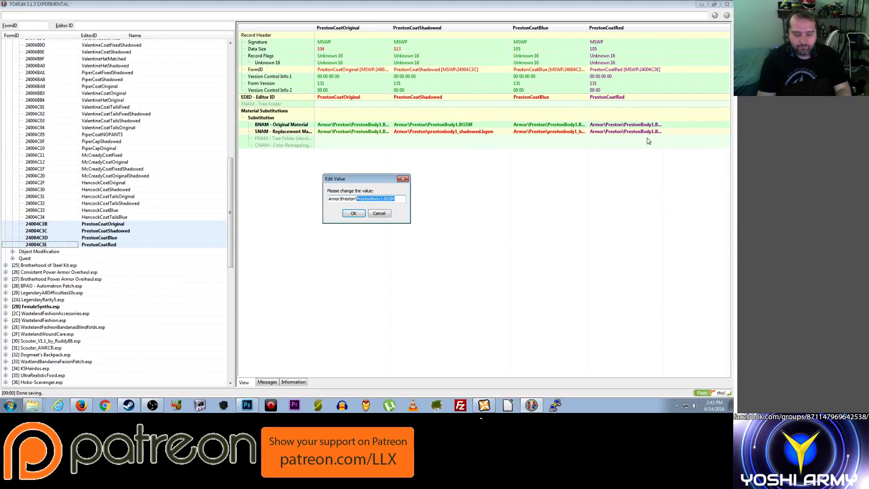
type("prestonbody1_red.bgsm")
key("Return")
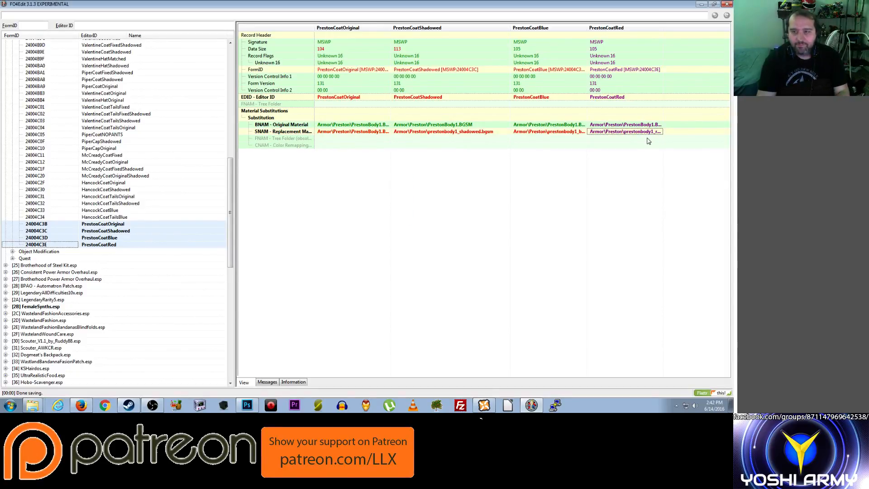
Collapse the Material Swap records and save ArmorsmithTweaks.esp with plugin backup enabled
left_click(72, 217)
scroll(68, 222, "up", 8)
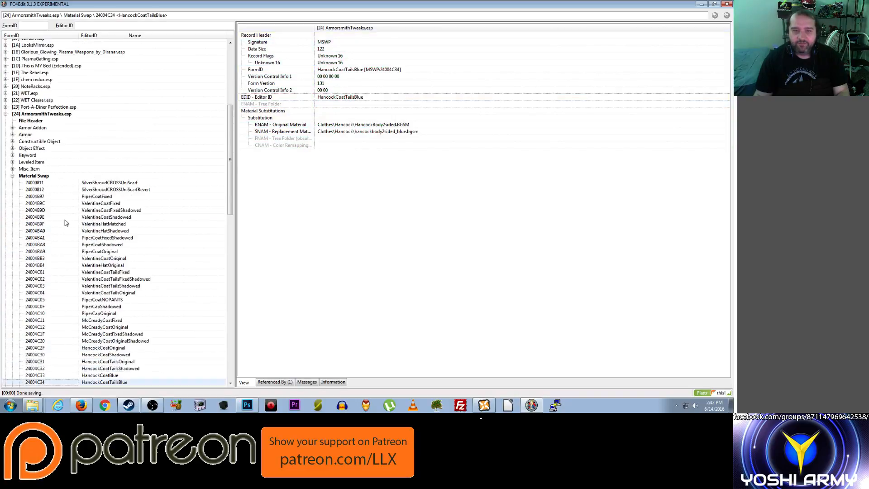
left_click(12, 175)
key("ctrl+s")
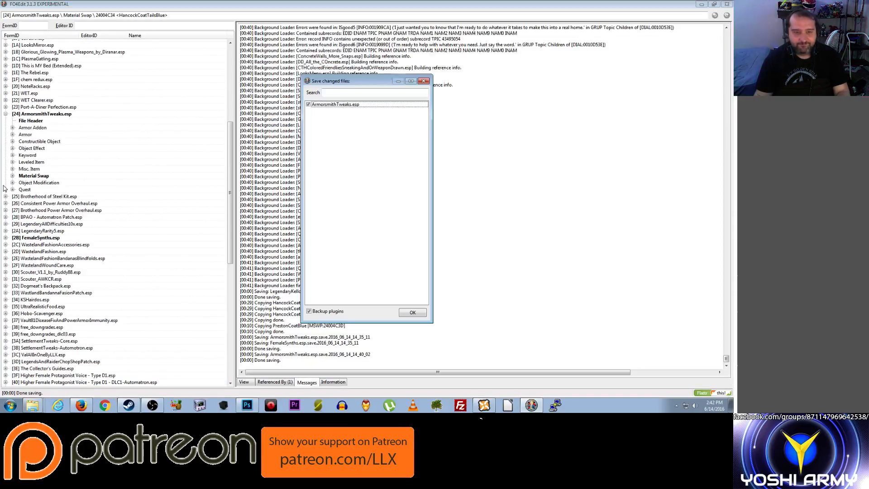
left_click(413, 314)
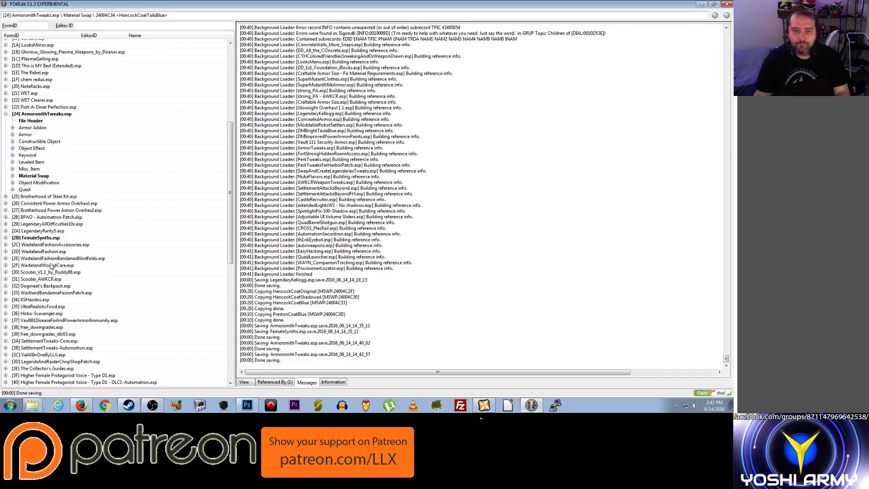
Expand the Misc. Item records of ArmorsmithTweaks.esp and widen the record tree and its EditorID column to show the full IDs
left_click(12, 169)
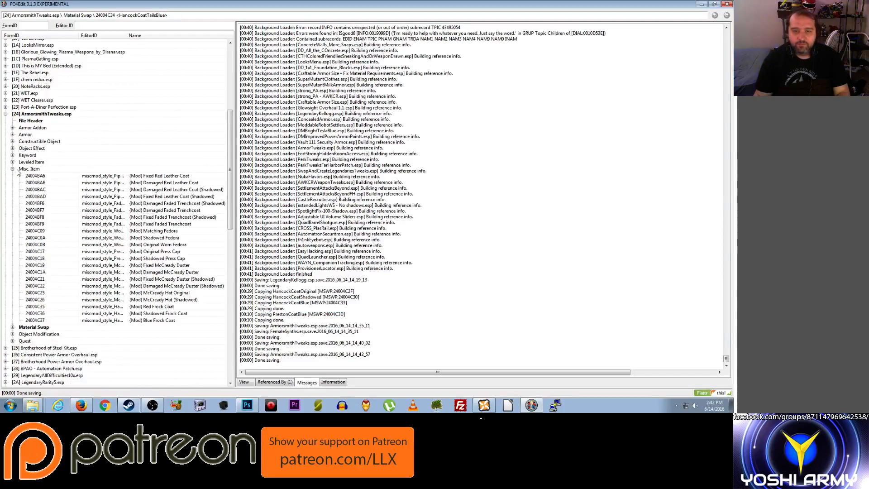
left_click(157, 176)
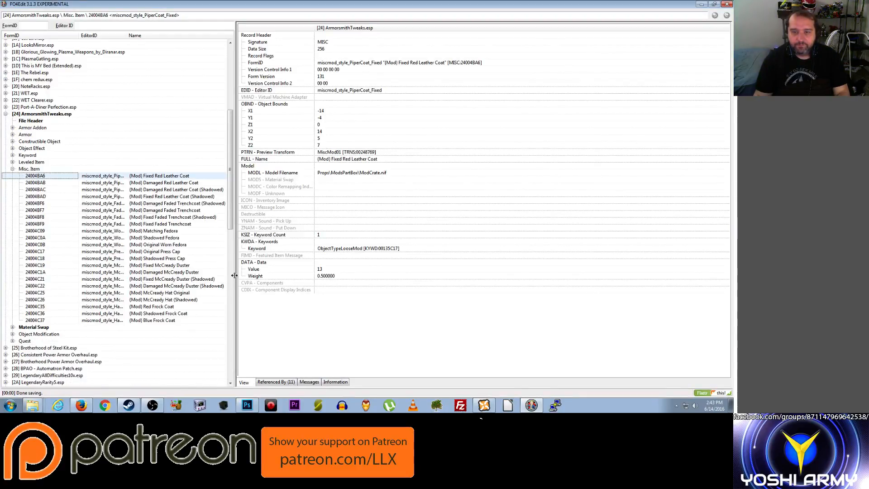
left_click_drag(234, 277, 270, 256)
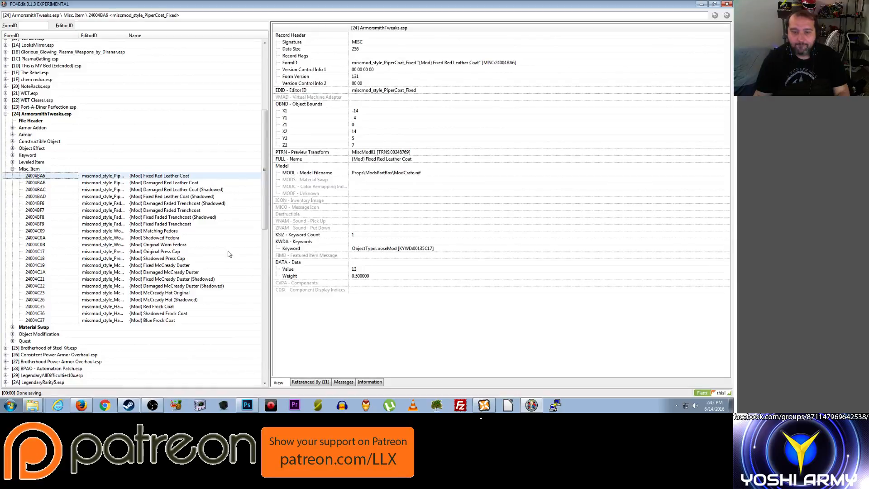
double_click(79, 35)
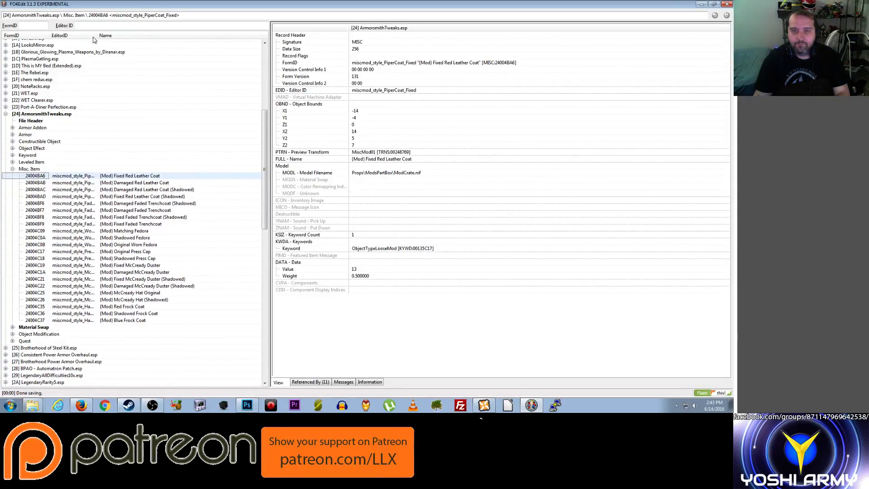
left_click_drag(97, 35, 167, 36)
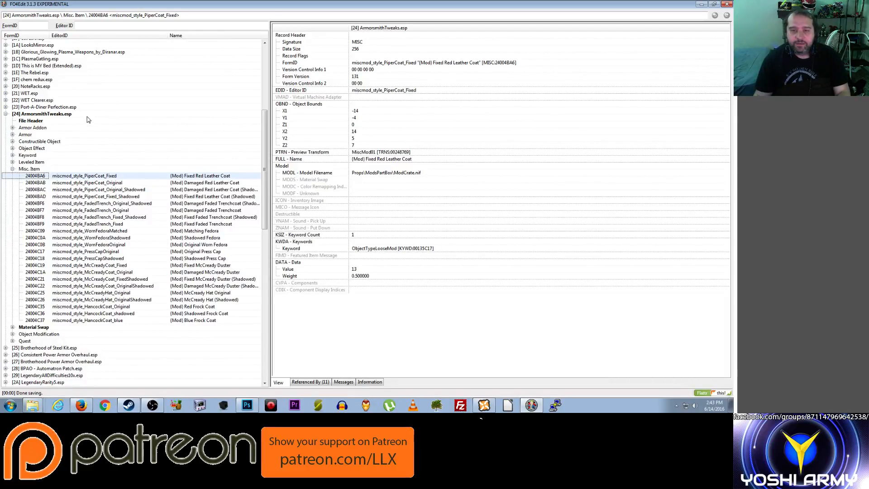
Start copying the three HancockCoat misc items (Original, shadowed, blue) as new records, removing the EditorID prefix miscmod_style_Hancock
left_click(126, 309)
left_click(116, 321, "shift")
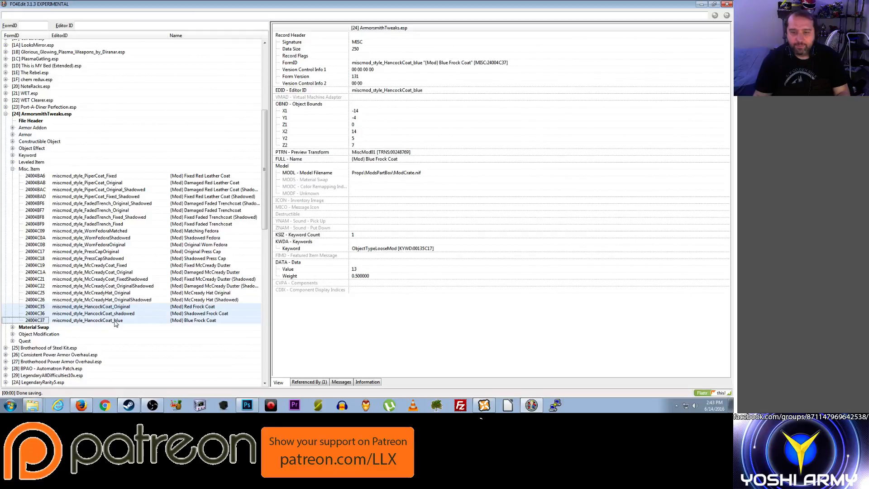
left_click(120, 307)
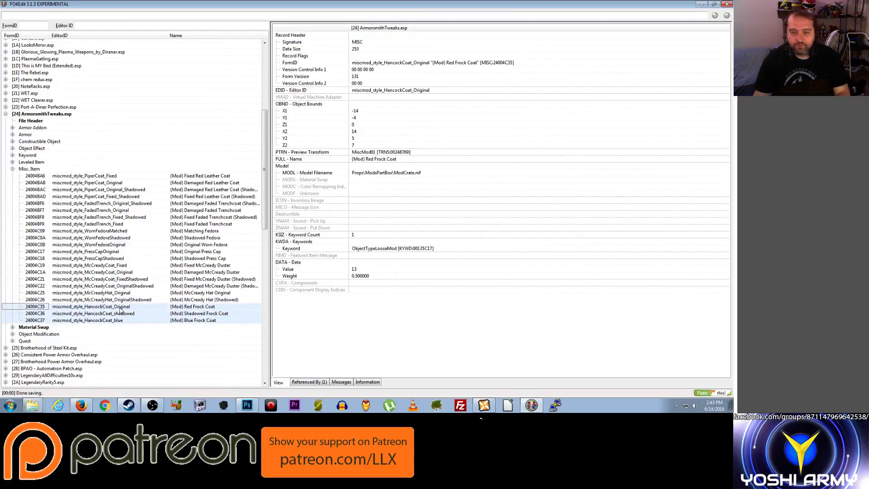
right_click(121, 311)
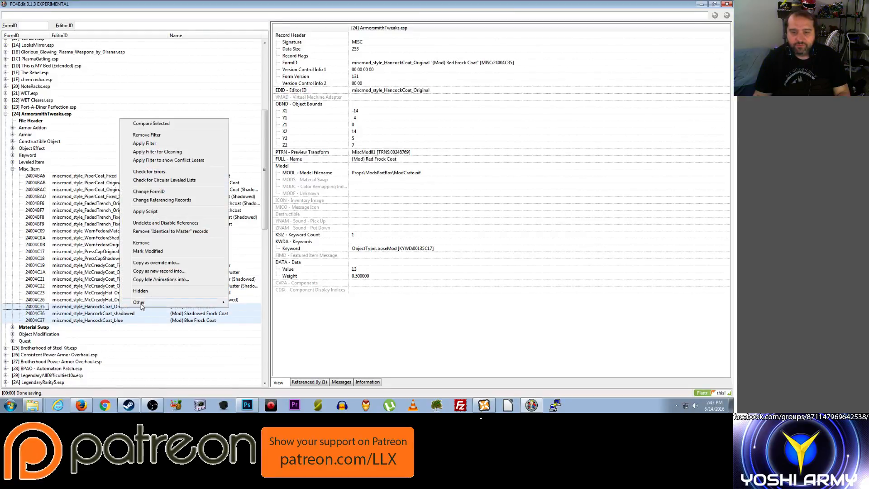
left_click(187, 277)
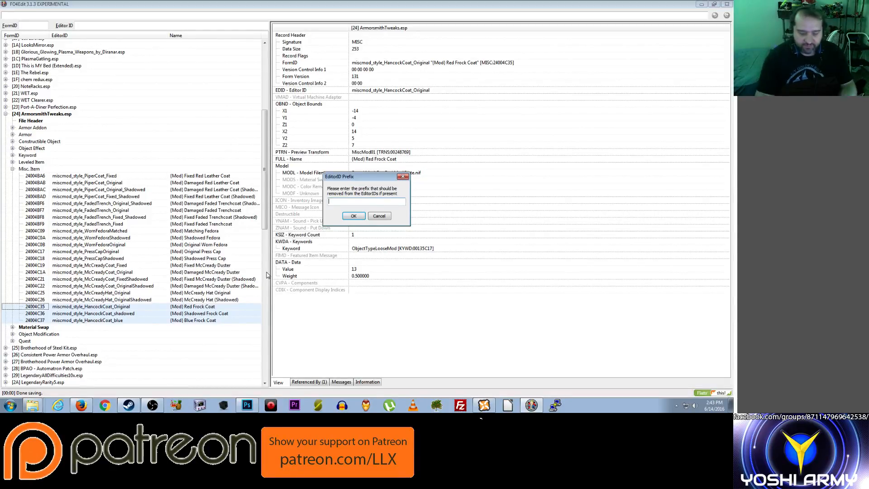
type("misc")
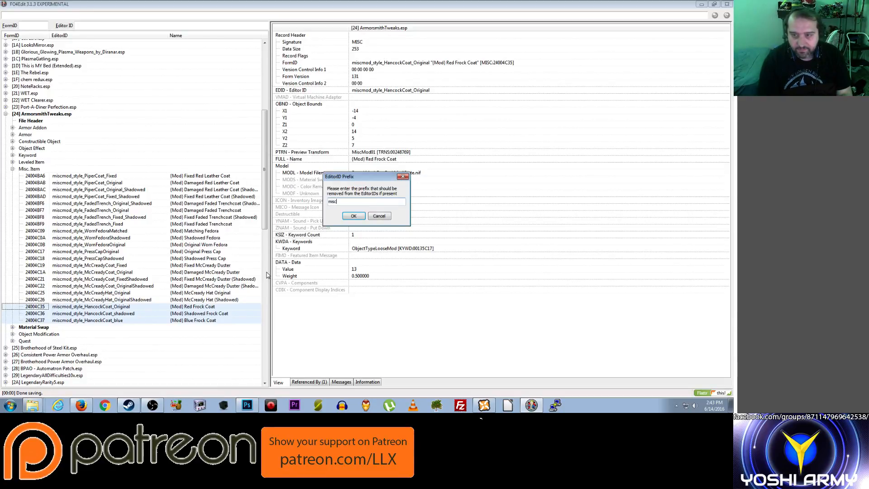
type("mo")
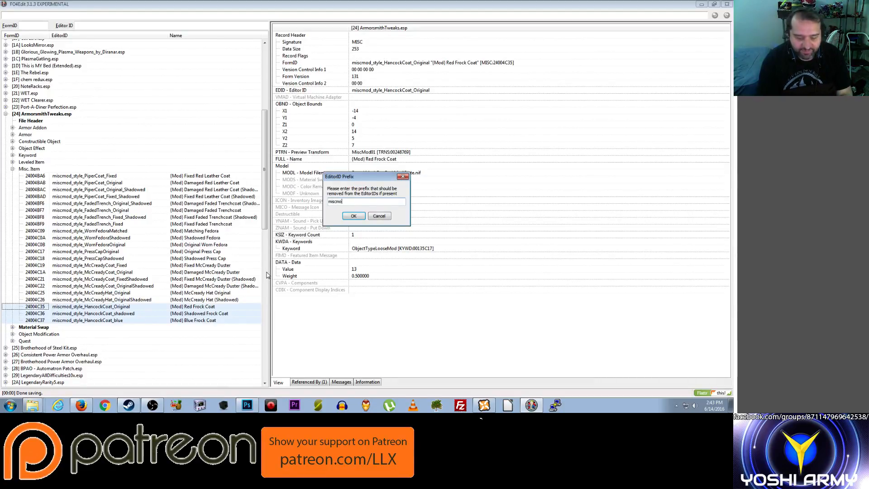
type("d")
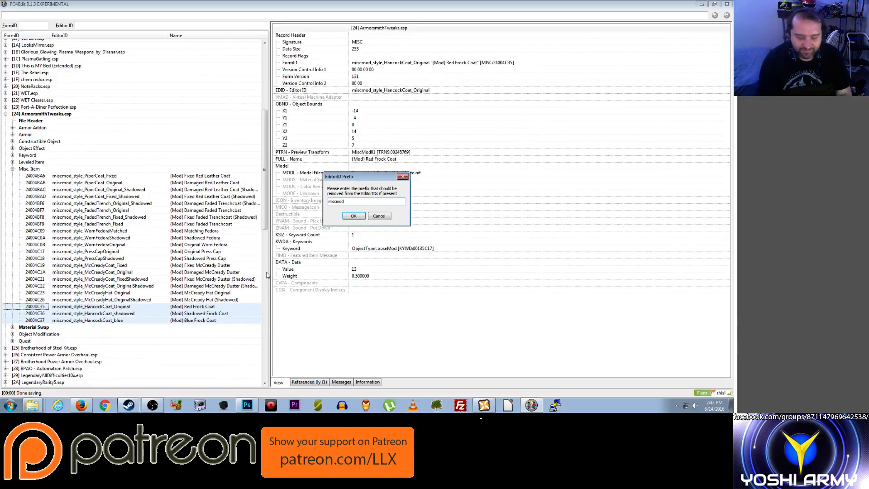
type("_style")
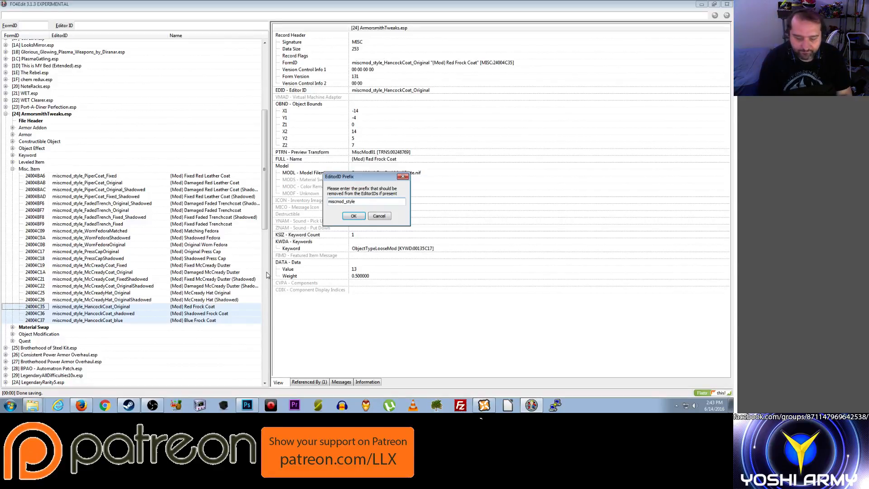
type("_Hancock")
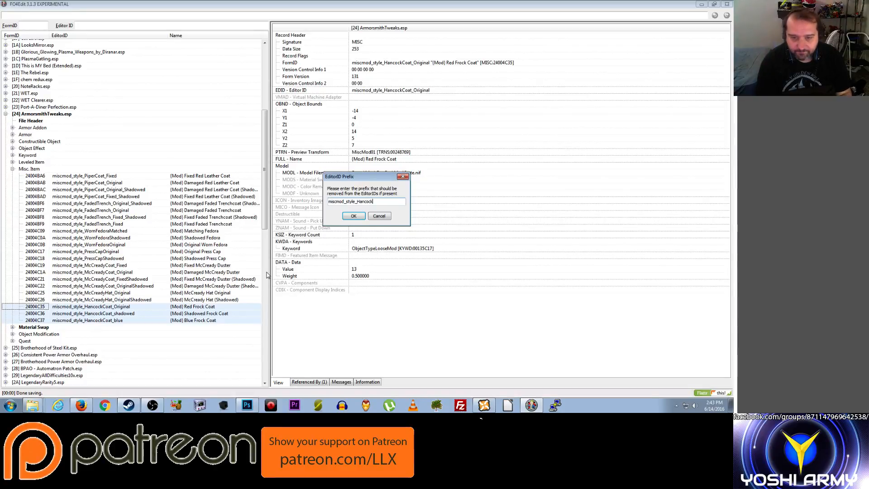
key("ctrl+a")
key("ctrl+c")
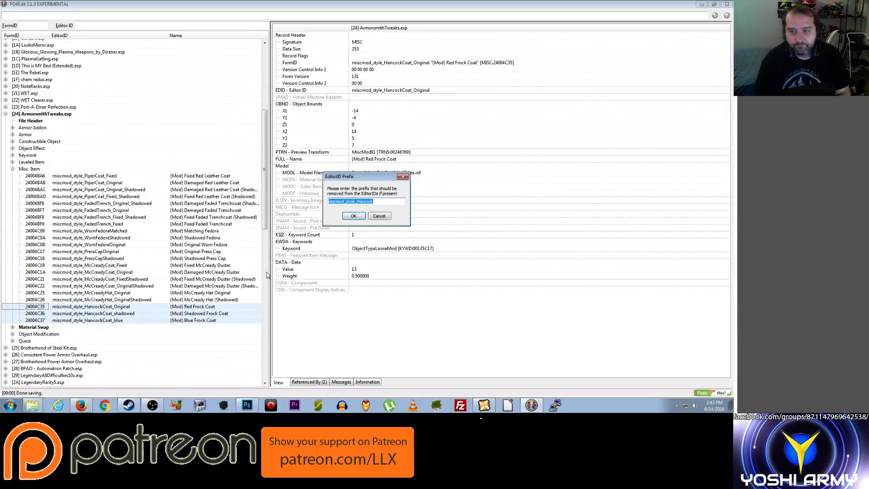
key("Return")
Set the prefix added to the copied records' EditorIDs to miscmod_style_Preston
key("ctrl+v")
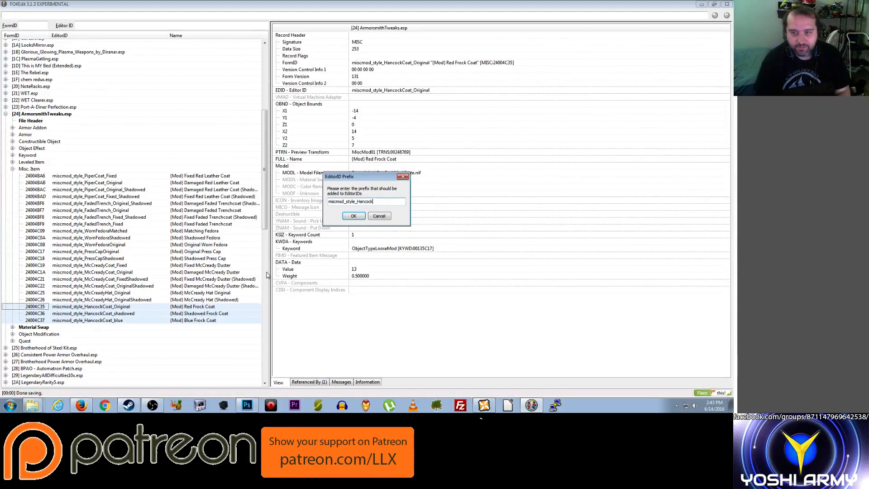
key("shift+Left")
key("shift+Left")
key("shift+Left")
key("shift+Left")
key("shift+Left")
key("shift+Left")
key("shift+Left")
key("shift+Left")
key("shift+Left")
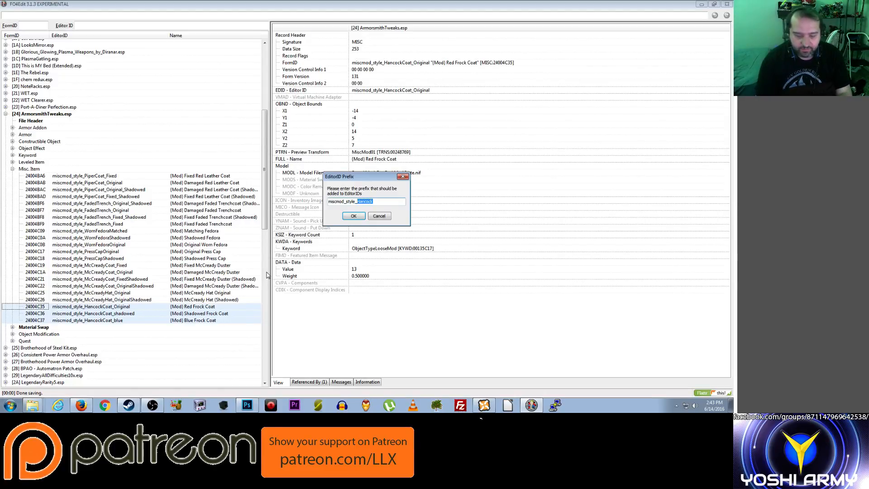
type("Presto")
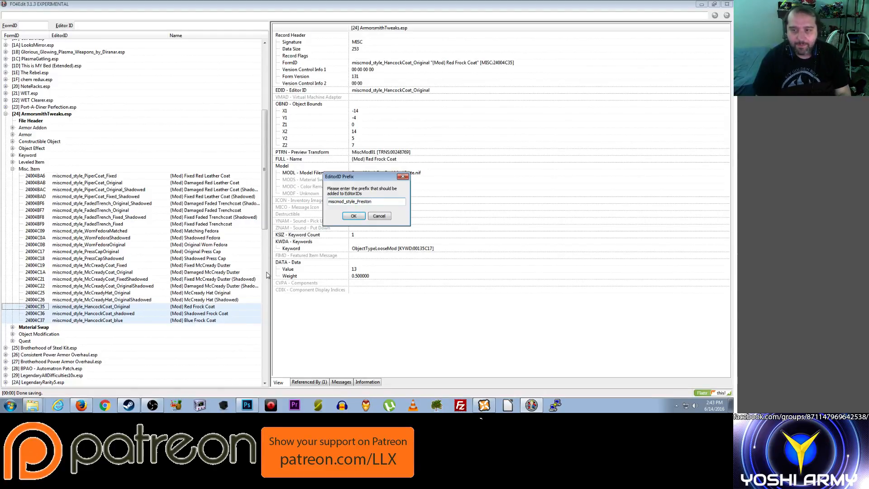
key("Return")
left_click(354, 216)
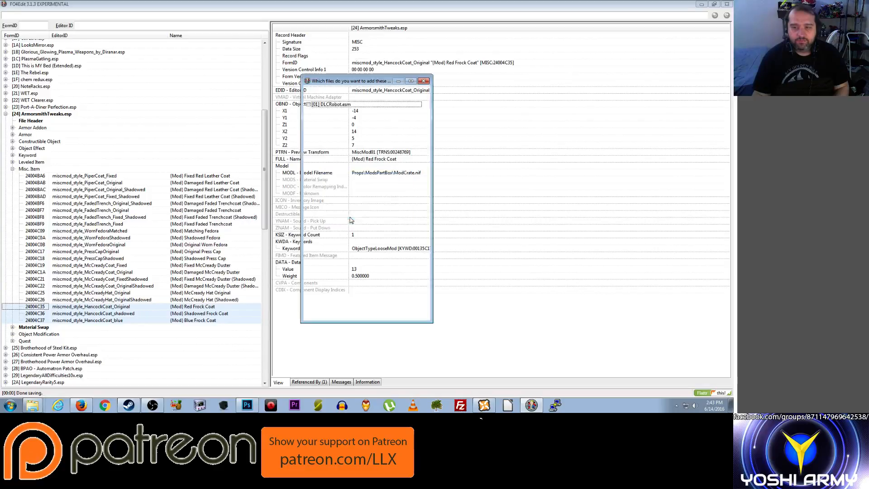
Add the copied misc items to ArmorsmithTweaks.esp and refresh the Misc. Item list
scroll(308, 195, "down", 5)
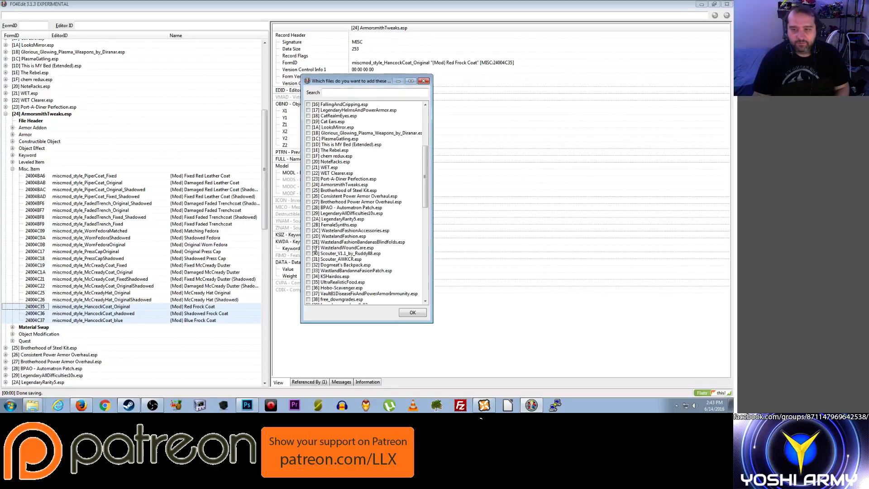
left_click(309, 184)
left_click(422, 314)
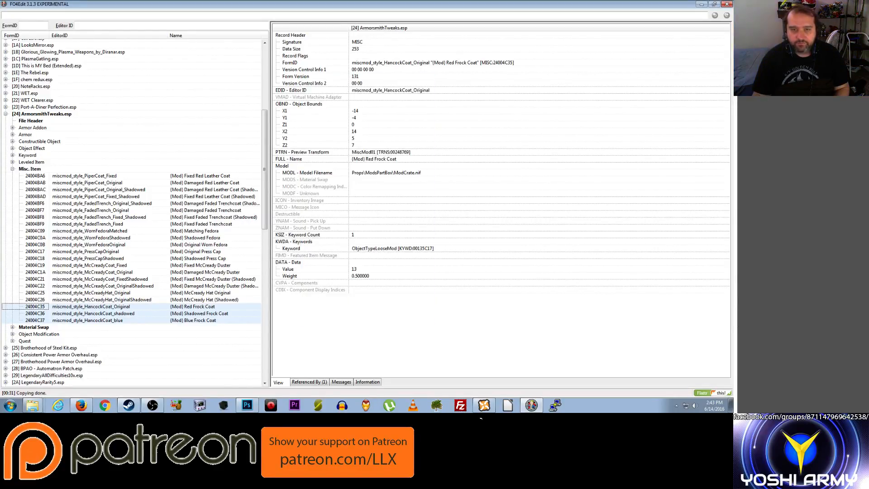
left_click(12, 169)
left_click(13, 169)
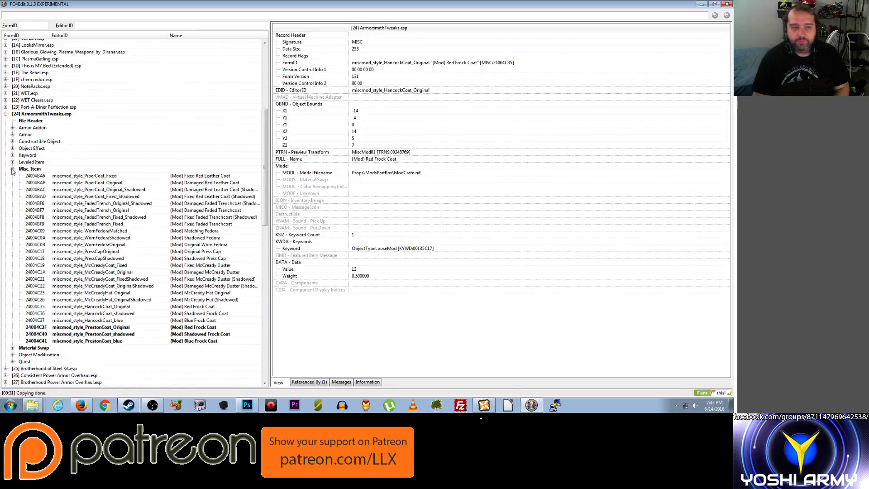
Copy miscmod_style_PrestonCoat_blue as a new record named miscmod_style_PrestonCoat_red into ArmorsmithTweaks.esp, and collapse the Misc. Item group
left_click(205, 343)
right_click(202, 344)
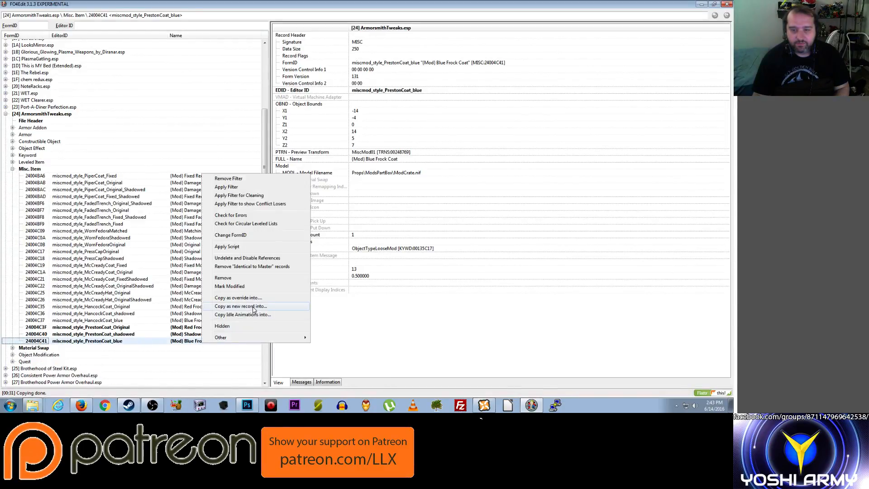
left_click(251, 307)
key("End")
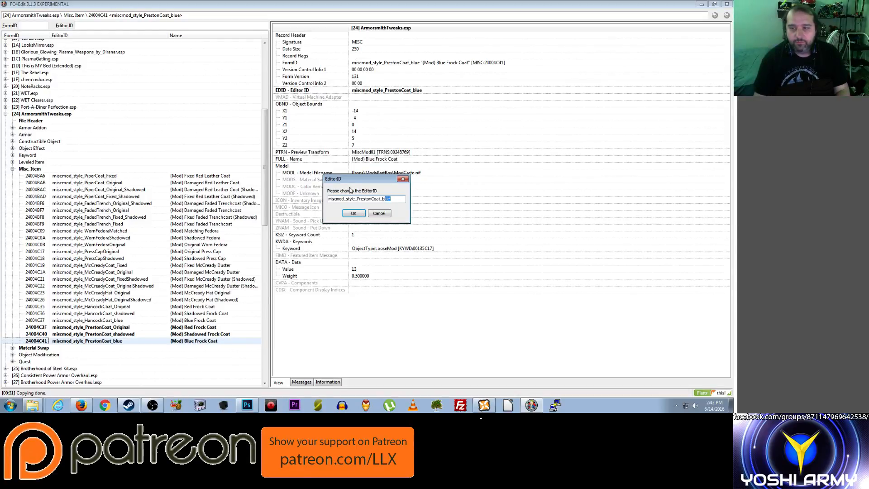
key("shift+Left")
key("shift+Left")
type("red")
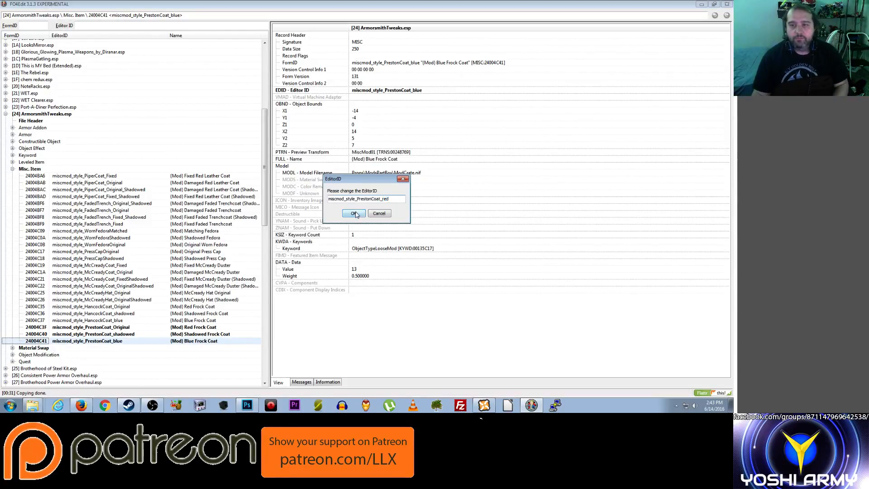
left_click(354, 213)
scroll(344, 257, "down", 5)
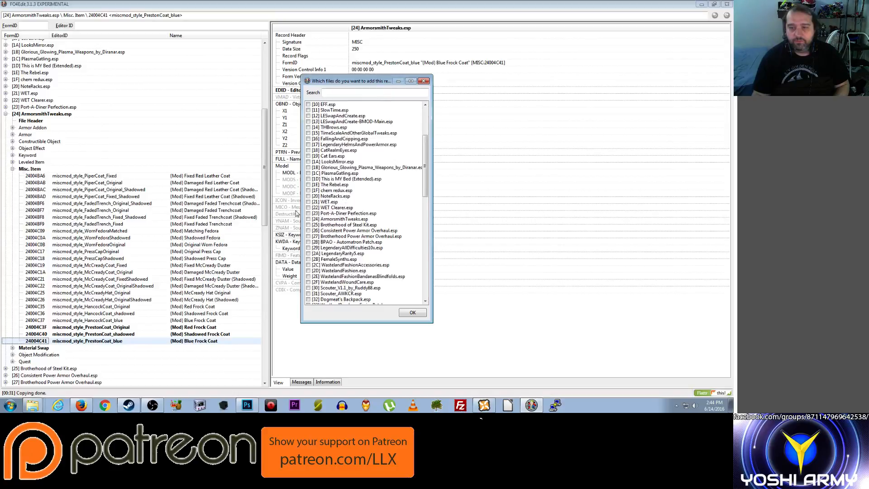
left_click(308, 219)
left_click(413, 312)
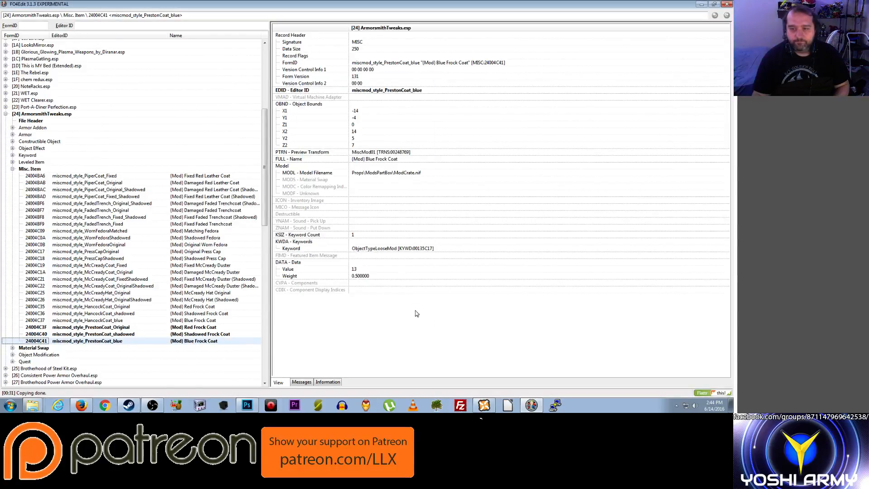
left_click(12, 169)
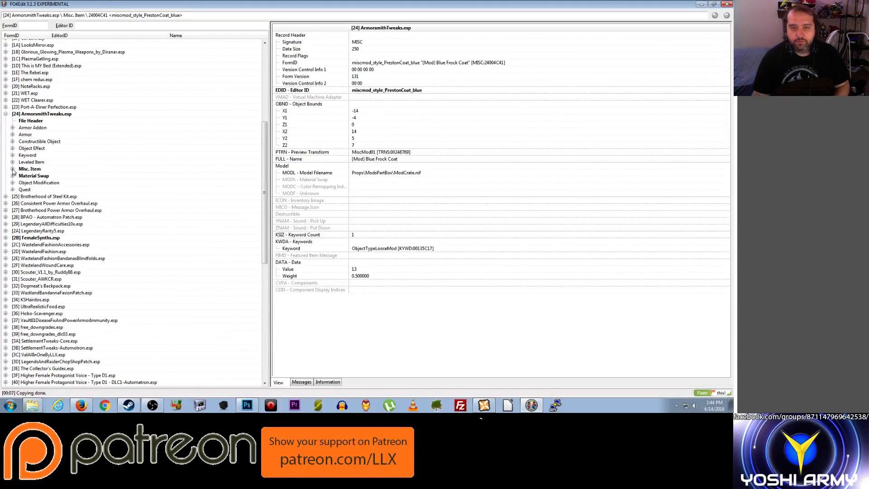
Compare the four miscmod_style_PrestonCoat misc items (Original, shadowed, blue, red) of ArmorsmithTweaks.esp side by side
left_click(13, 169)
left_click(203, 348)
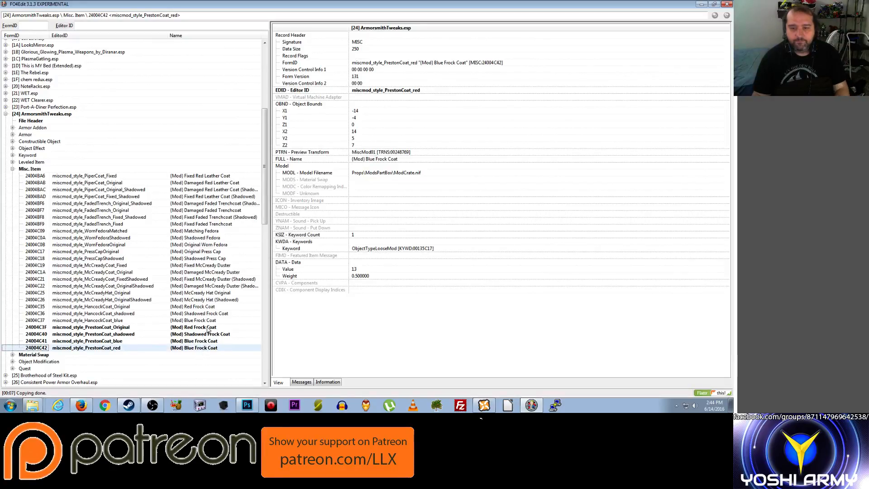
left_click(208, 327, "shift")
right_click(208, 327)
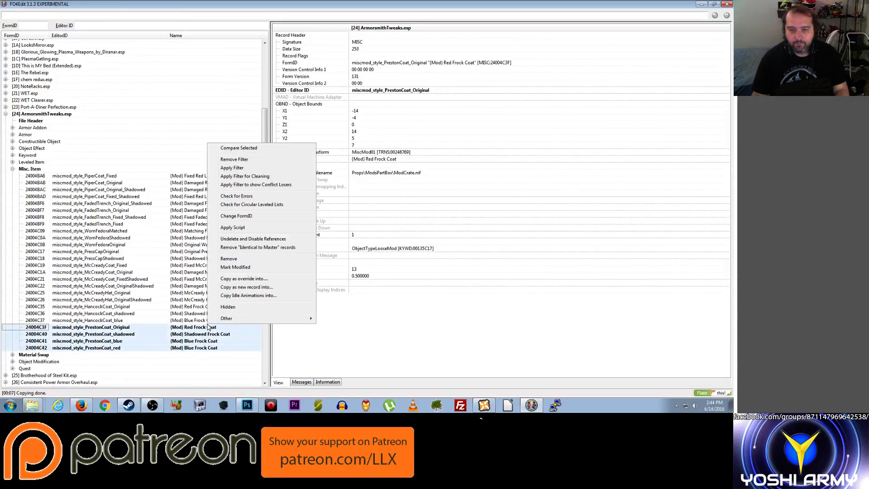
left_click(247, 148)
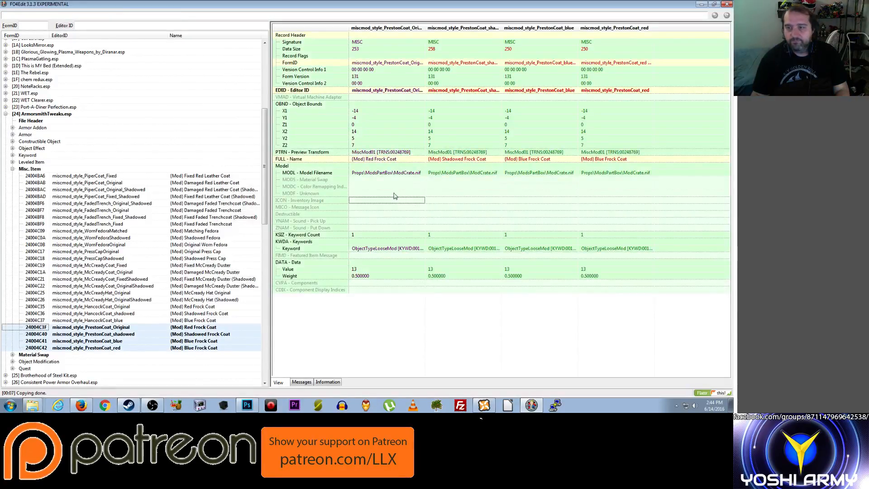
Rename miscmod_style_PrestonCoat_Original to Colonial Duster (Tattered, Original Colors), keeping the Mod prefix
right_click(383, 159)
left_click(398, 161)
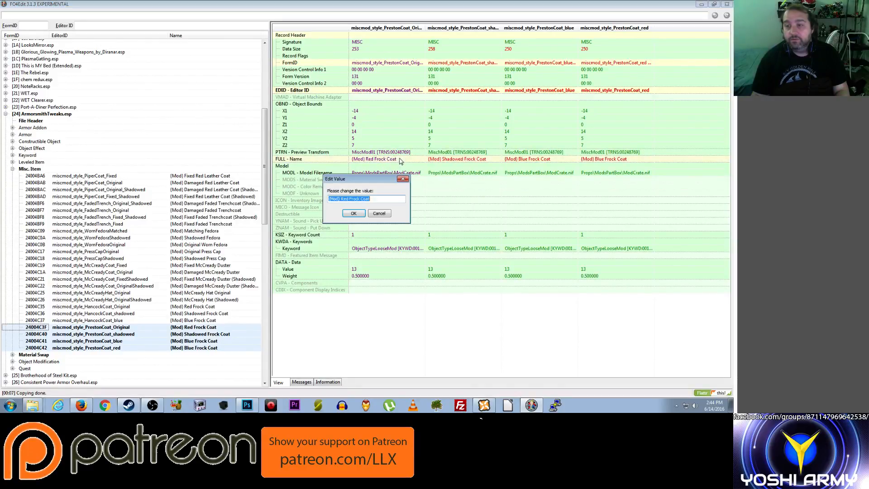
key("End")
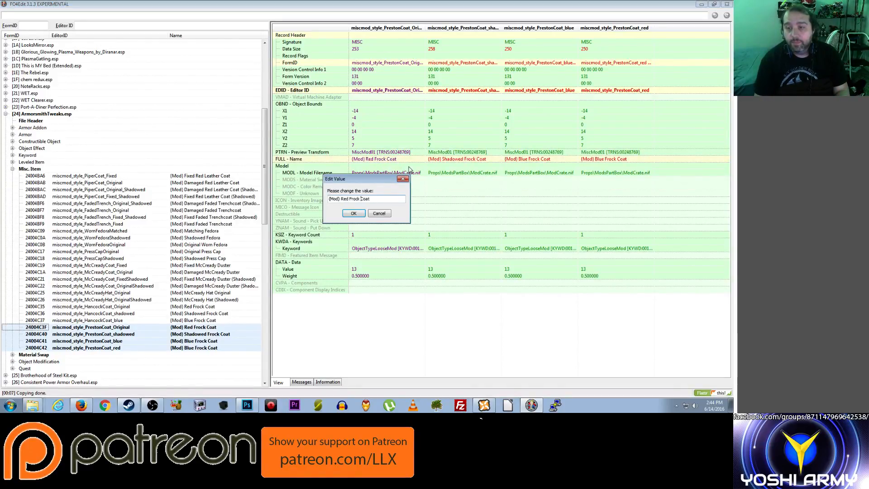
key("ctrl+Left")
key("ctrl+shift+Left")
key("ctrl+shift+Left")
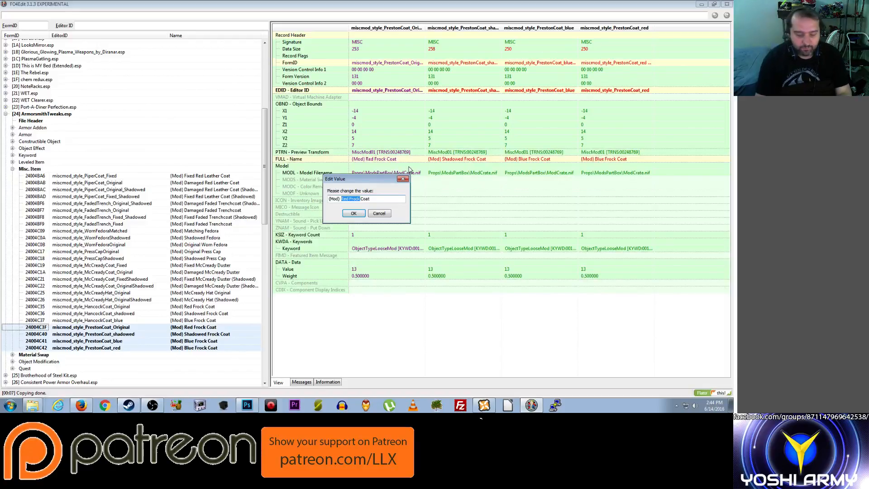
type("Colonial Duster")
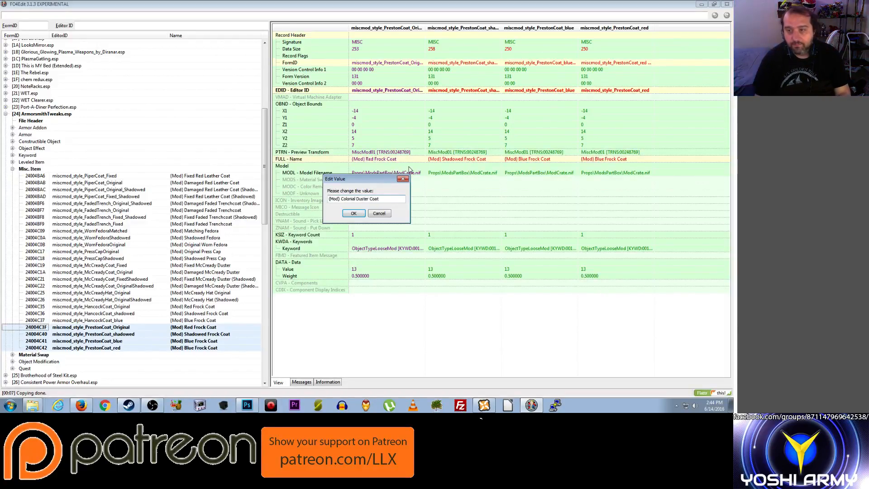
key("ctrl+shift+Left")
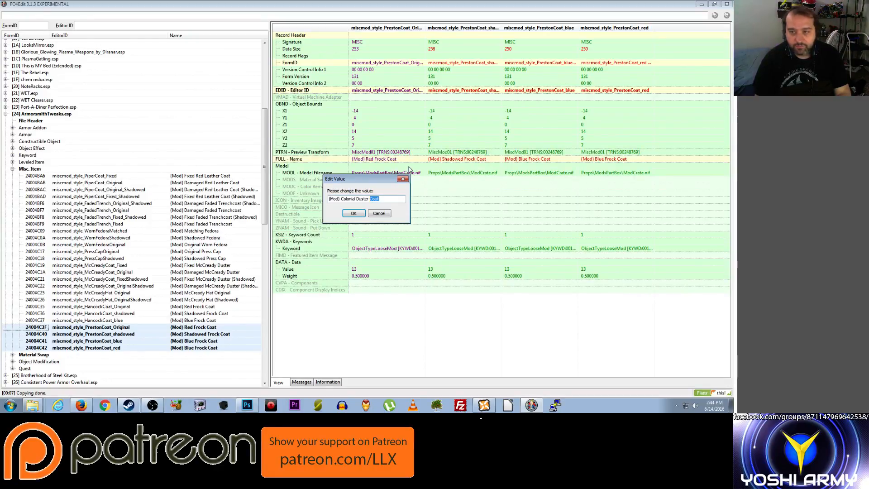
key("BackSpace")
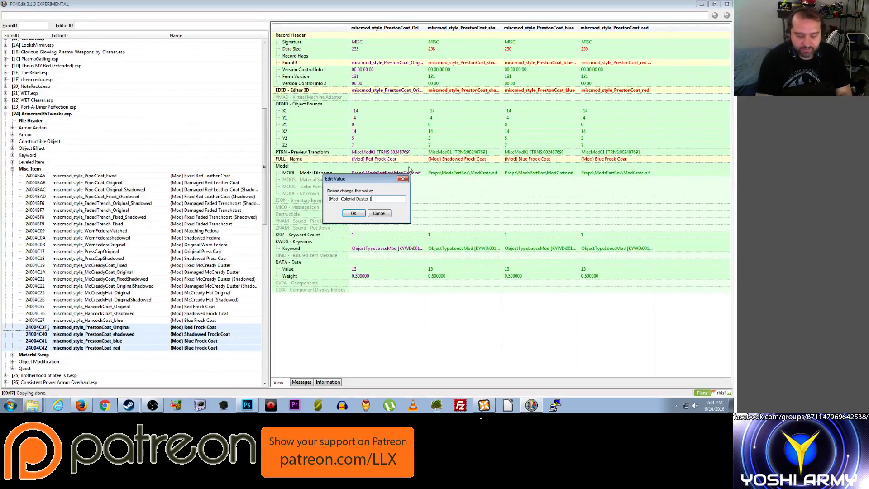
type("(")
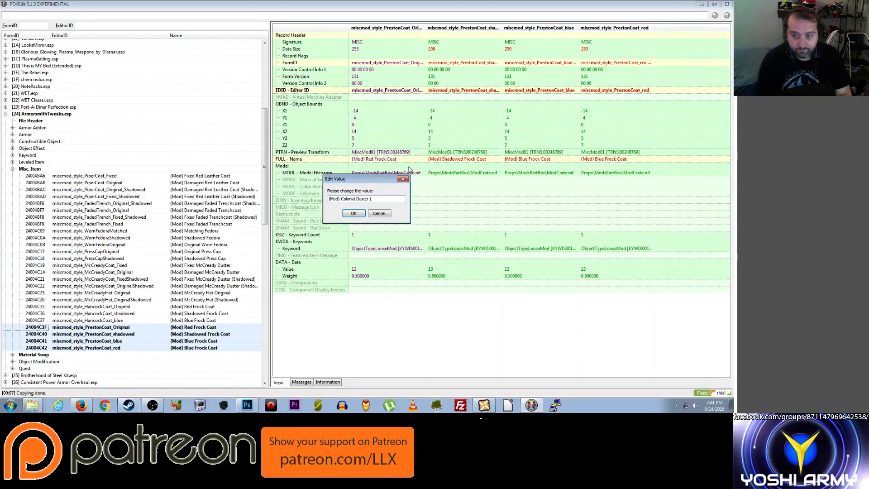
type("Tattered")
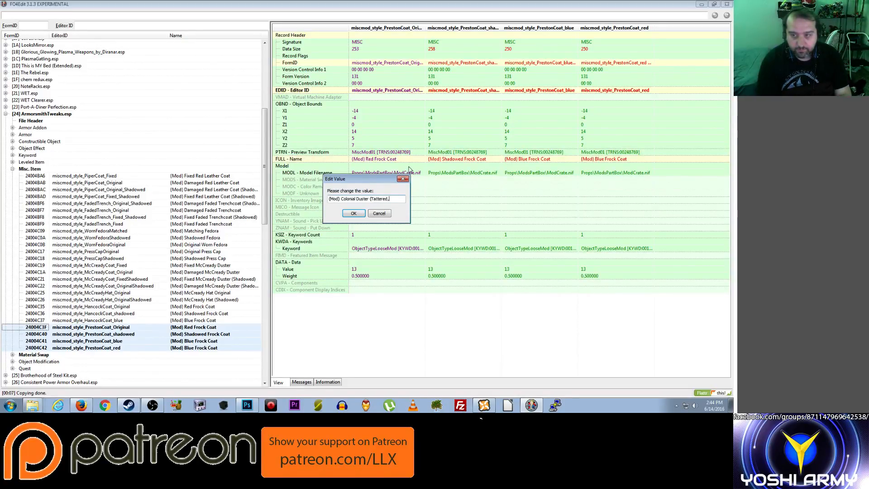
type(", Original")
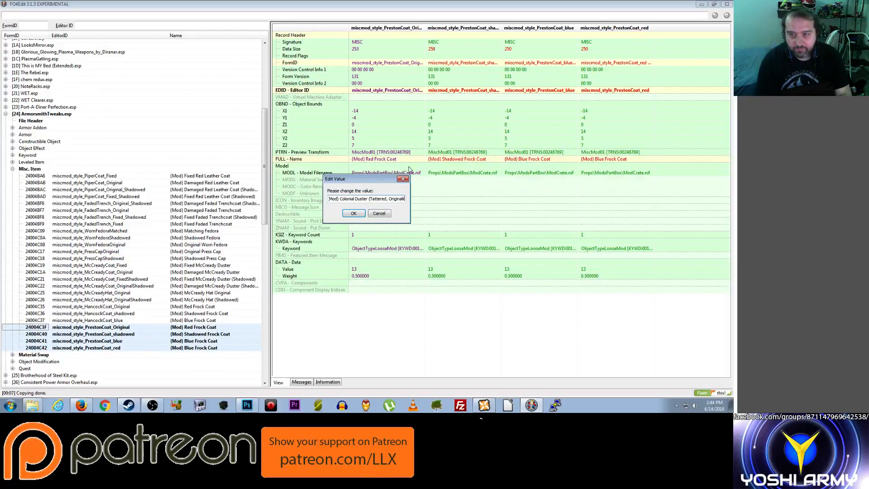
type(" Colors)")
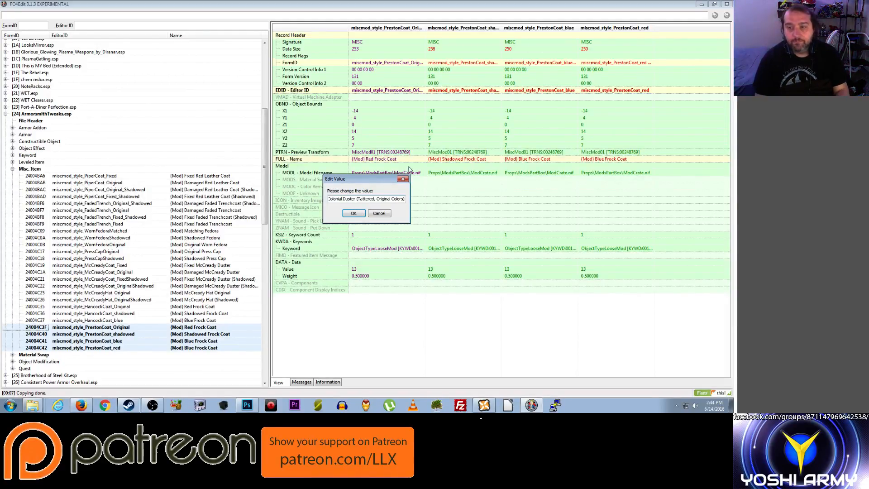
left_click(360, 215)
In the full name of miscmod_style_PrestonCoat_shadowed, replace Frock Coat with the Mod-prefixed text Colonial Duster (Tattered)
right_click(473, 159)
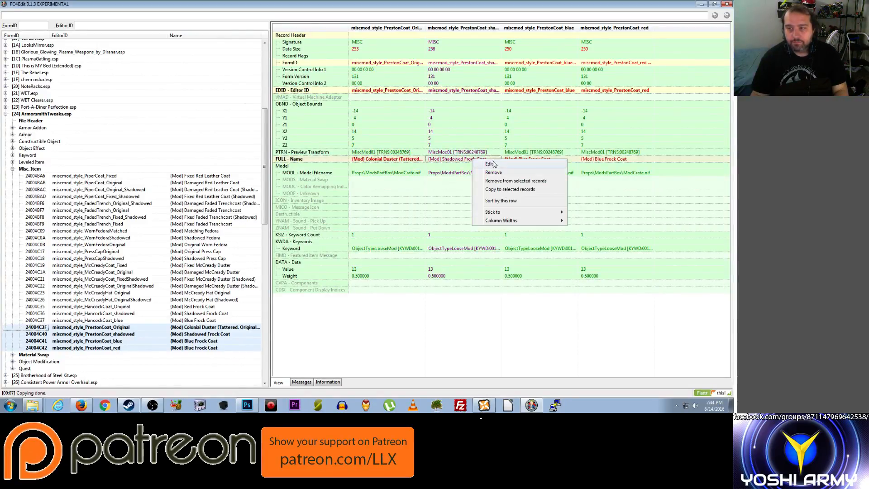
left_click(489, 164)
key("End")
key("ctrl+shift+Left")
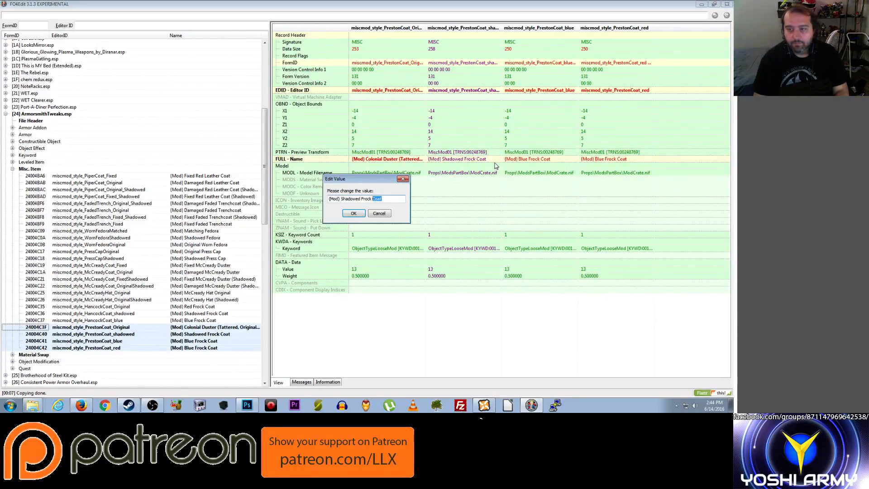
key("ctrl+shift+Left")
type("Colonial Duster (Tattered, Original Colors)")
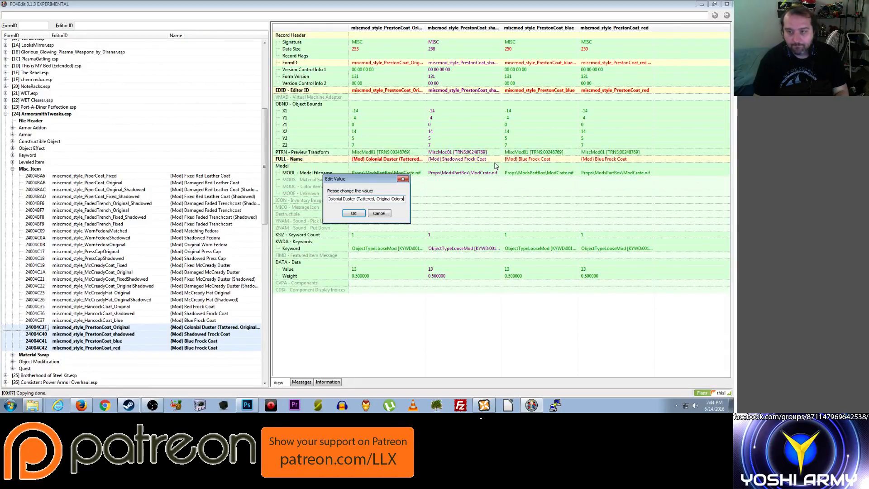
key("ctrl+shift+Left")
key("ctrl+shift+Left")
key("shift+Left")
key("shift+Left")
type(")")
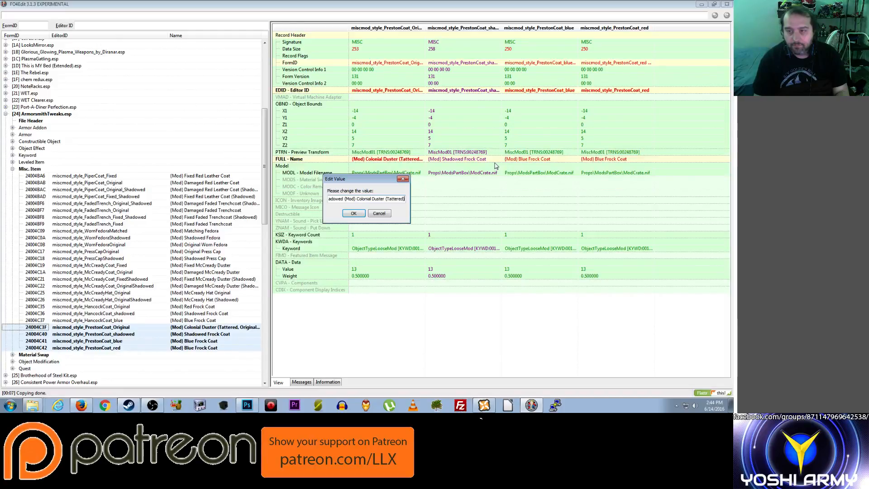
Complete the shadowed coat's name as Shadowed Colonial Duster (Tattered) after the Mod prefix, and copy its Colonial Duster (Tattered) part
key("ctrl+shift+Left")
key("ctrl+shift+Left")
key("ctrl+shift+Left")
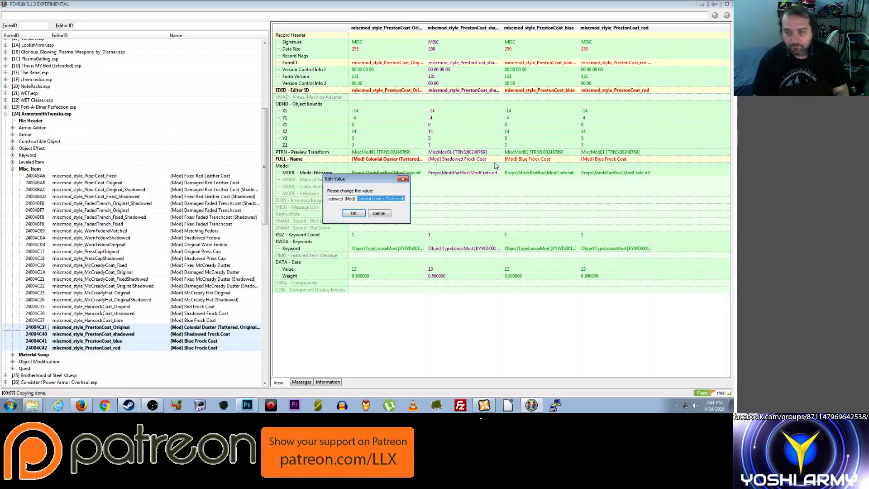
key("shift+Left")
key("Left")
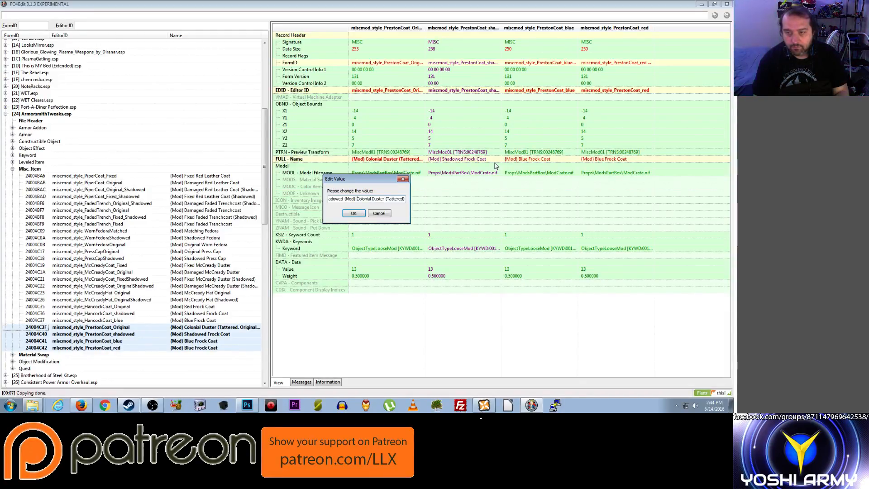
type("Shadowed")
key("ctrl+shift+Right")
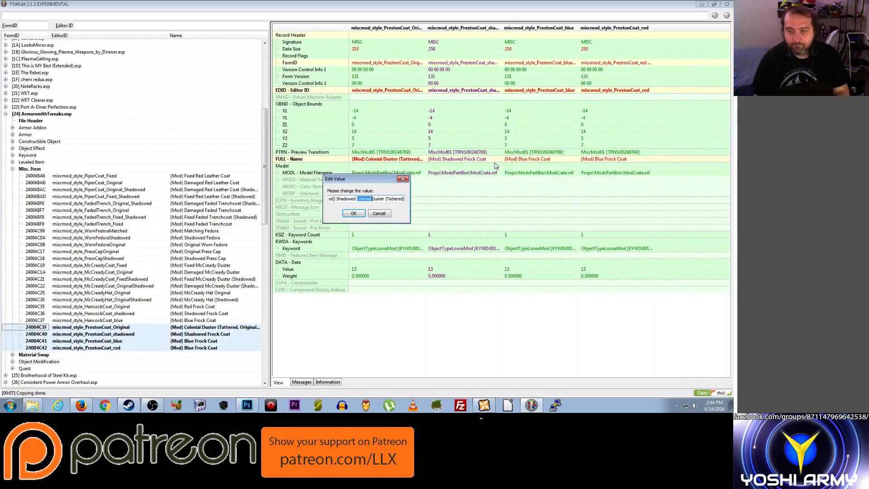
key("ctrl+shift+Right")
key("ctrl+shift+Right")
key("ctrl+c")
key("Return")
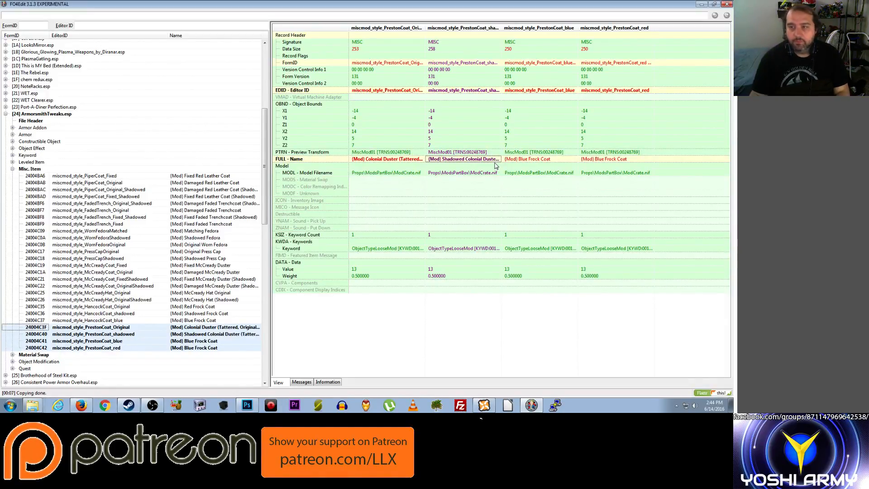
Rename miscmod_style_PrestonCoat_blue to Blue Colonial Duster (Tattered), keeping the Mod prefix
right_click(527, 157)
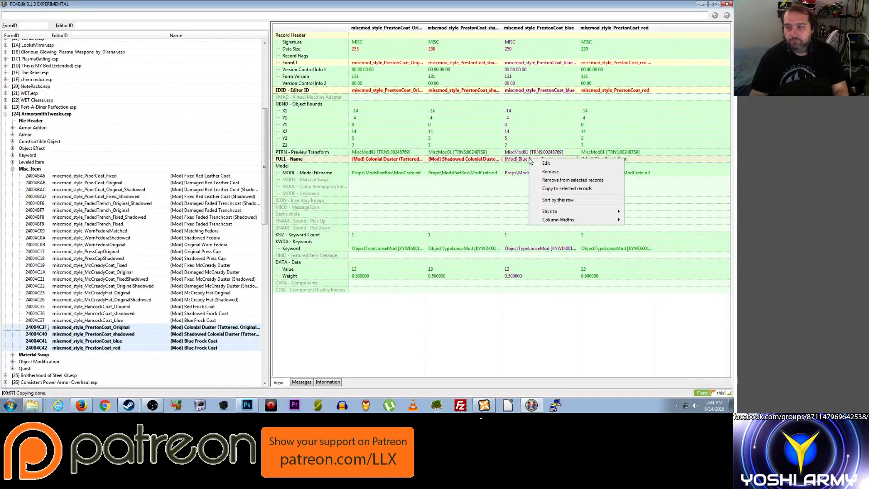
left_click(533, 165)
key("Home")
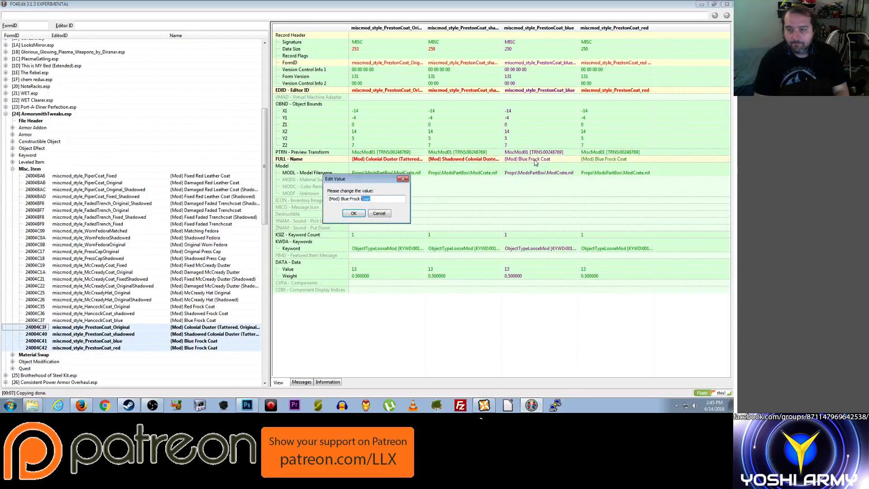
key("ctrl+shift+Left")
key("ctrl+v")
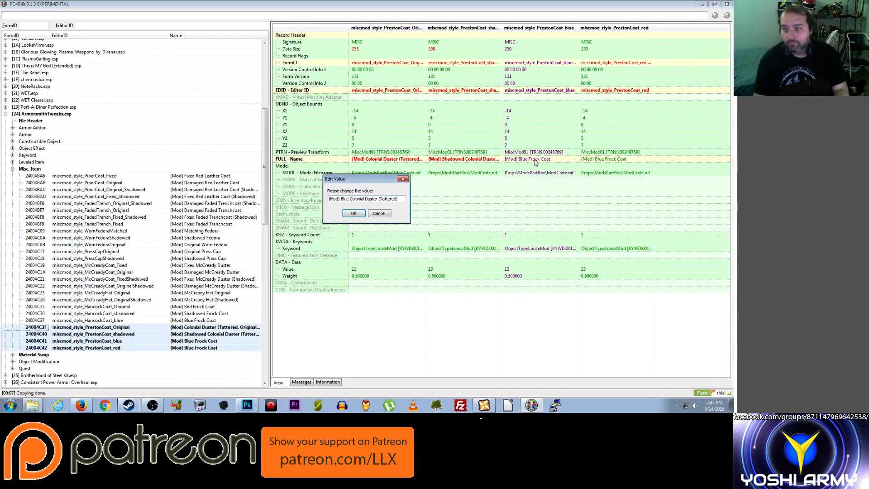
key("Return")
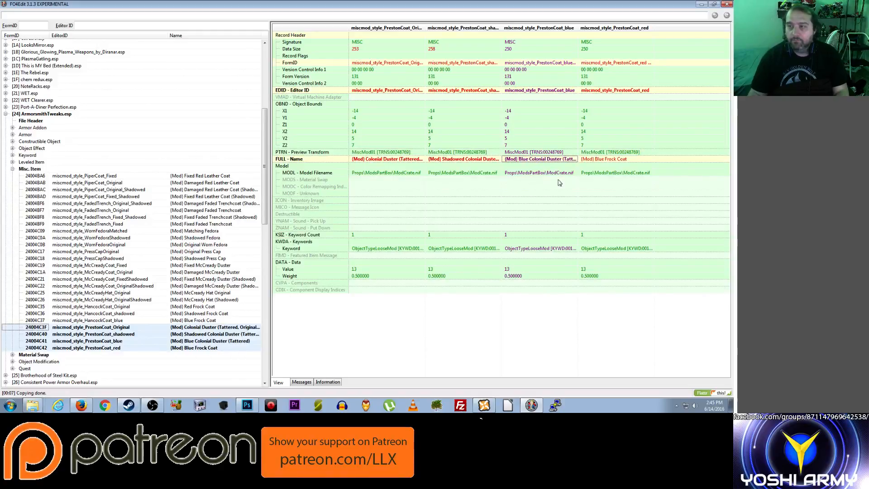
Rename miscmod_style_PrestonCoat_red to Red Colonial Duster (Tattered), keeping the Mod prefix
left_click(621, 161)
right_click(621, 161)
left_click(624, 166)
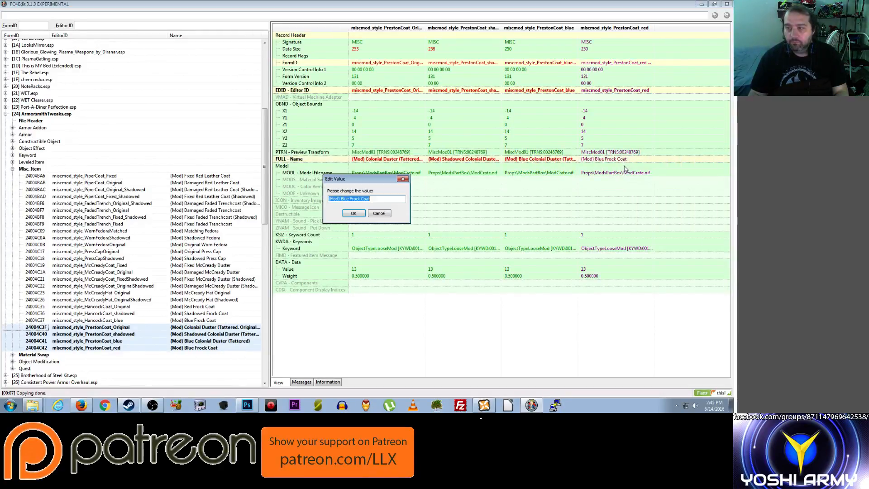
key("End")
key("ctrl+shift+Left")
key("ctrl+shift+Left")
key("ctrl+shift+Left")
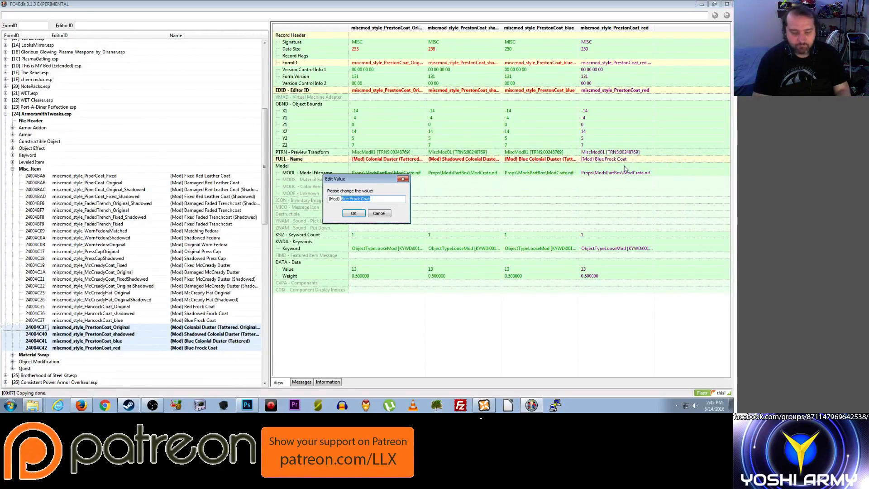
type("Re")
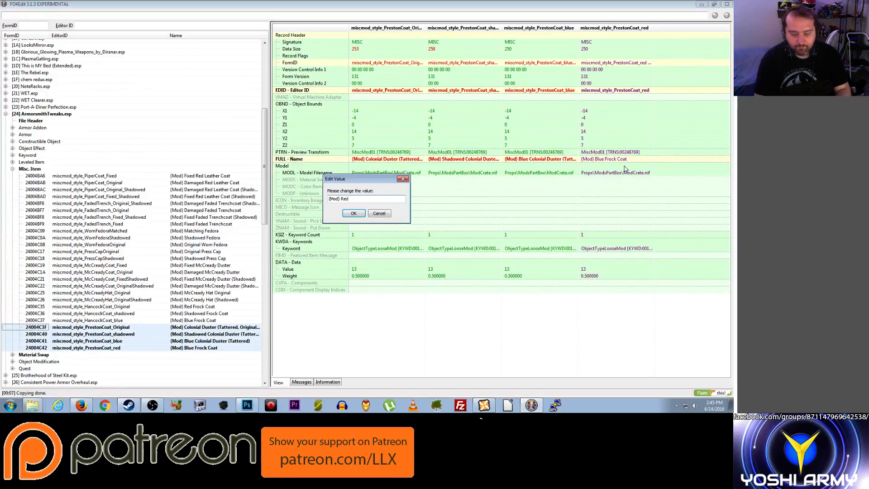
type("d")
type("Colonial Duster (Tattered)")
key("Return")
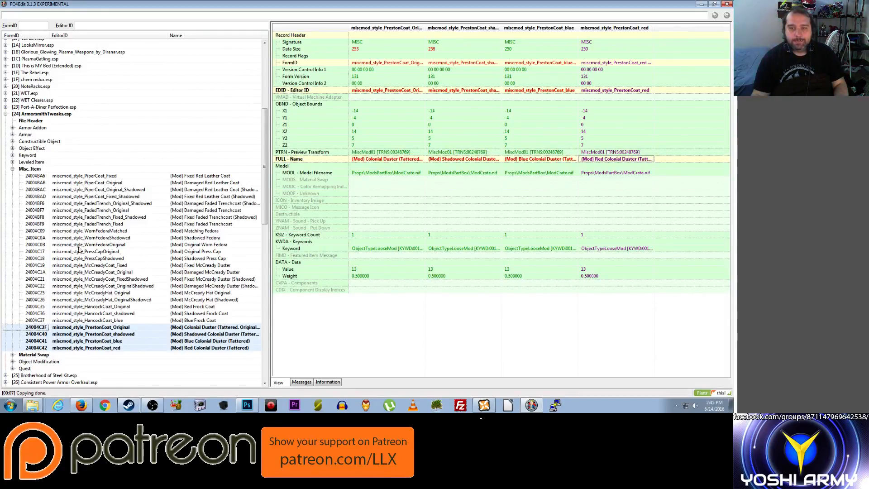
Shorten the full name of miscmod_style_PrestonCoat_Original to Colonial Duster (Tattered) after the Mod prefix
left_click(398, 159)
right_click(402, 159)
left_click(409, 164)
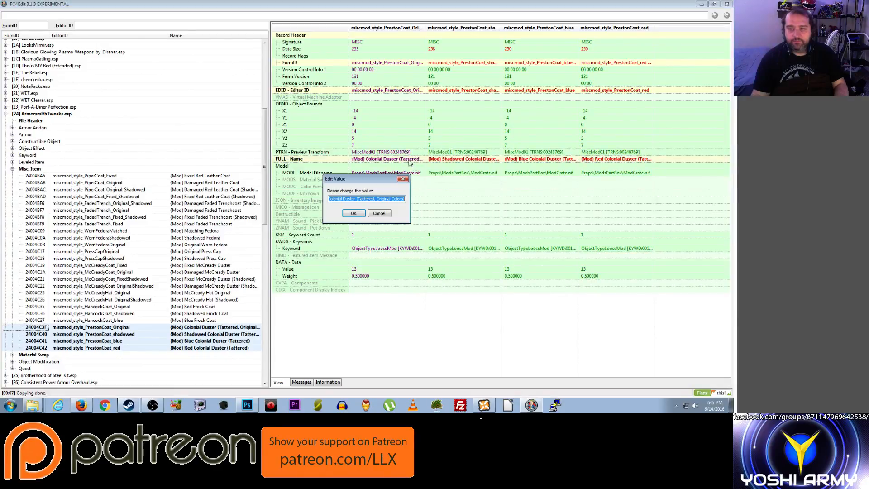
key("End")
key("ctrl+shift+Left")
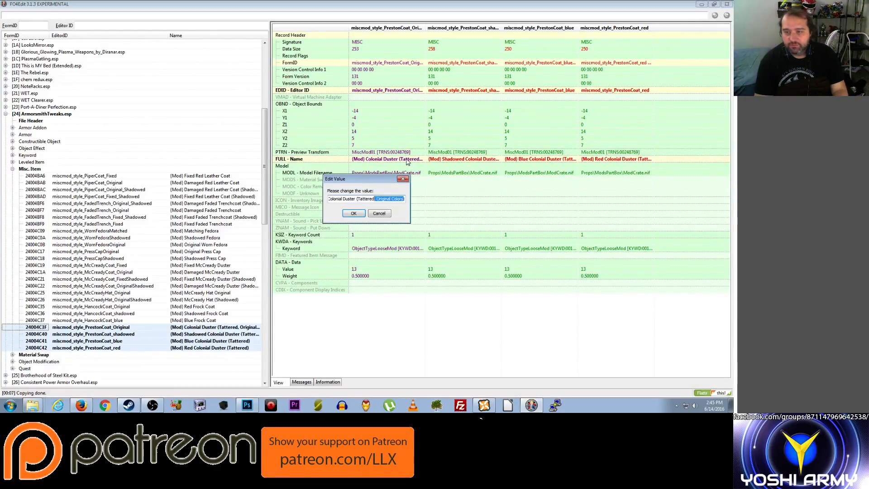
type(")")
key("Return")
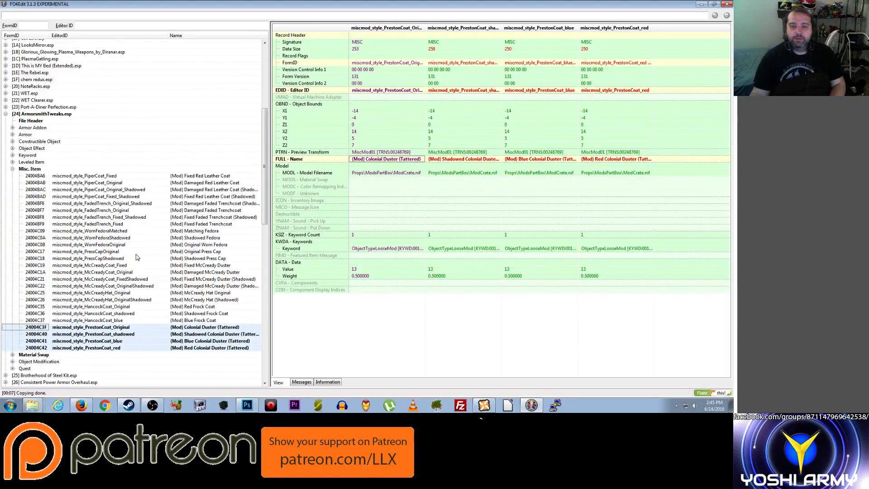
Collapse the Misc. Item group, expand Object Modification and view the mod_armor_Tricorn_Original record
left_click(12, 169)
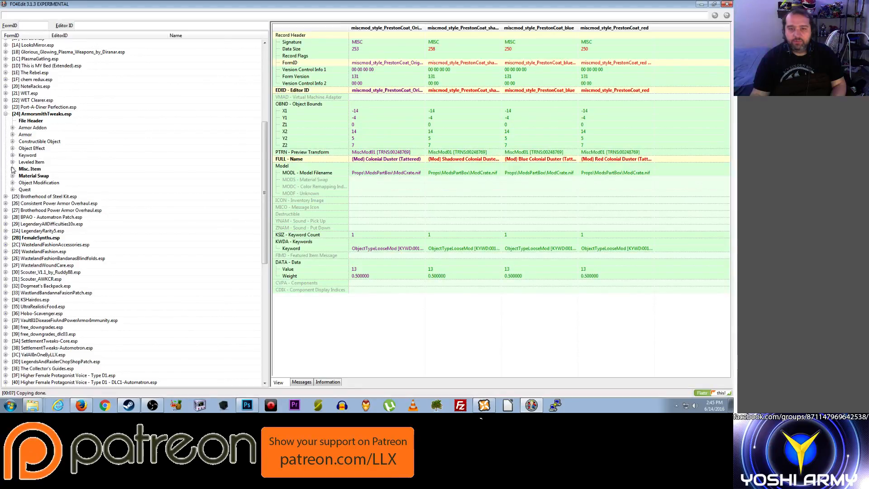
left_click(12, 183)
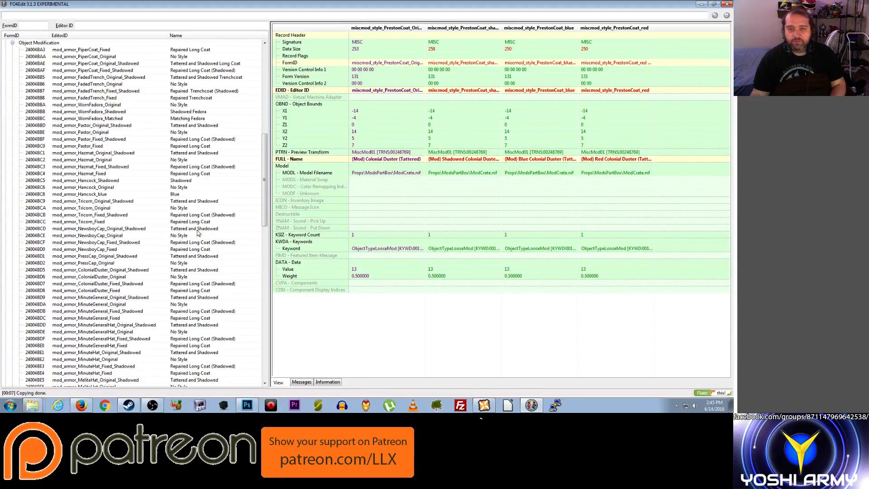
left_click(196, 208)
scroll(143, 266, "up", 5)
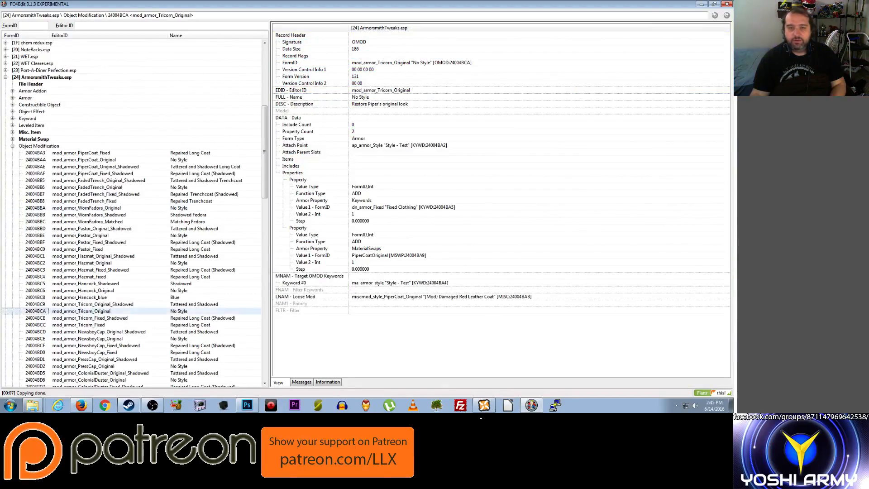
Copy the ap_armor_Style and ma_armor_style keywords as new records, removing no prefix and adding the EditorID suffix PrestonCoat
left_click(13, 146)
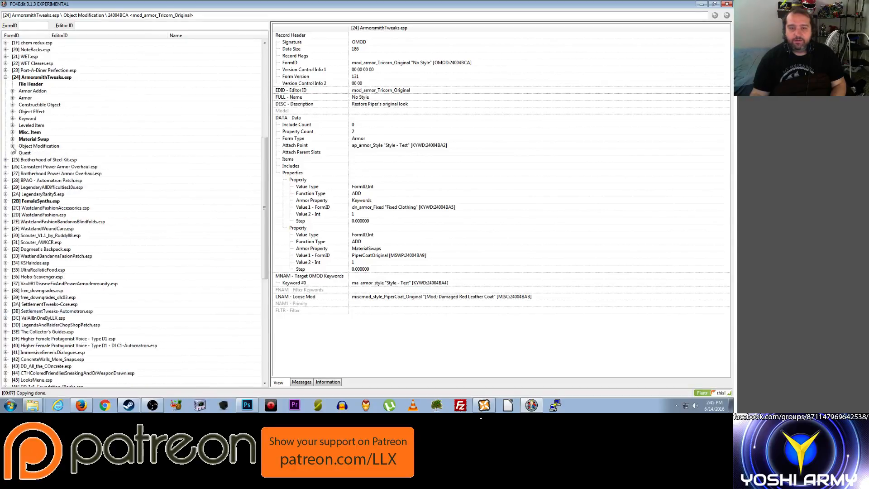
left_click(13, 118)
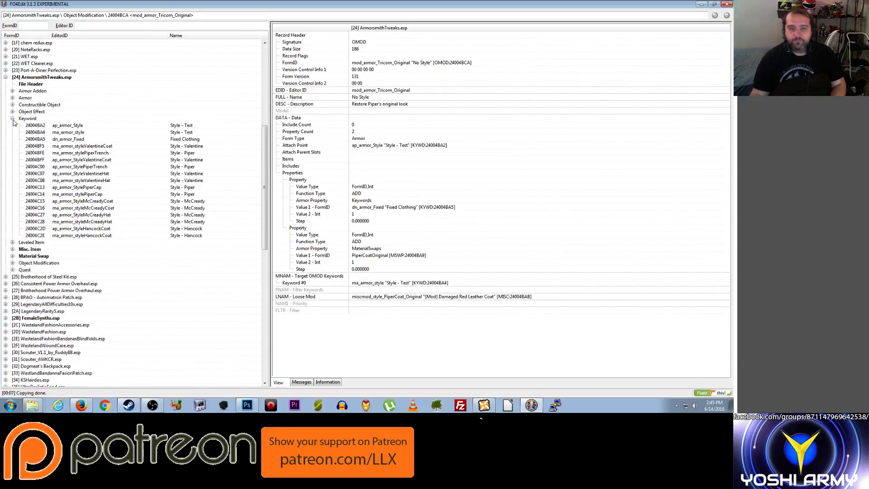
left_click(76, 127)
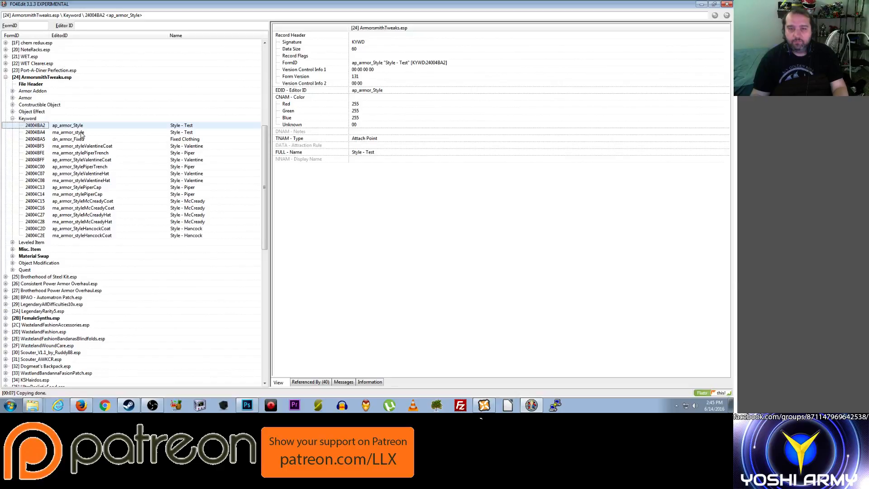
left_click(80, 133, "ctrl")
right_click(79, 136)
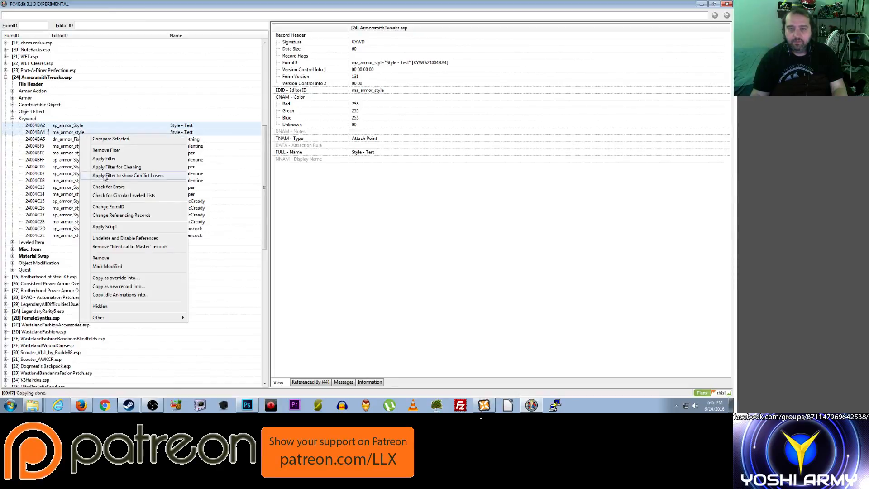
left_click(154, 290)
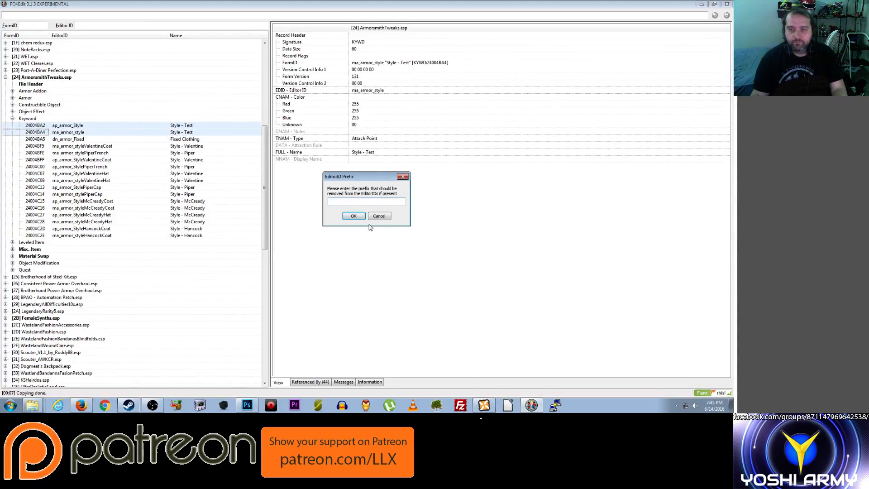
key("Return")
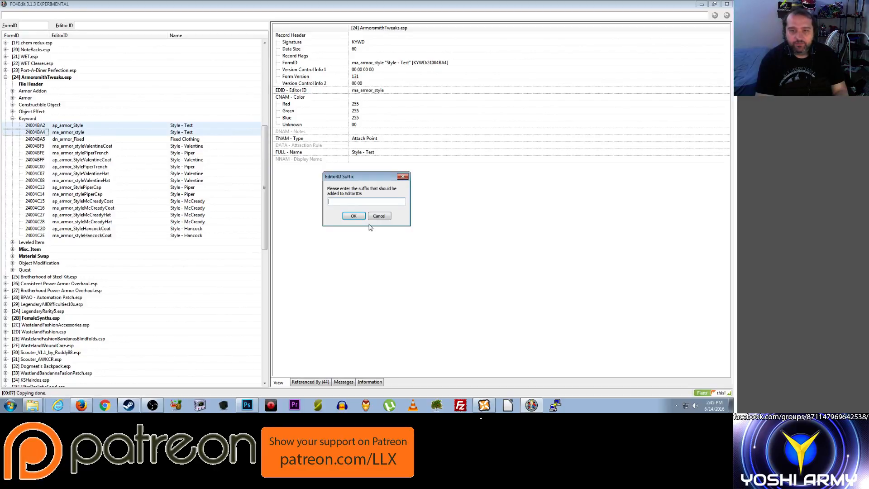
type("Pre")
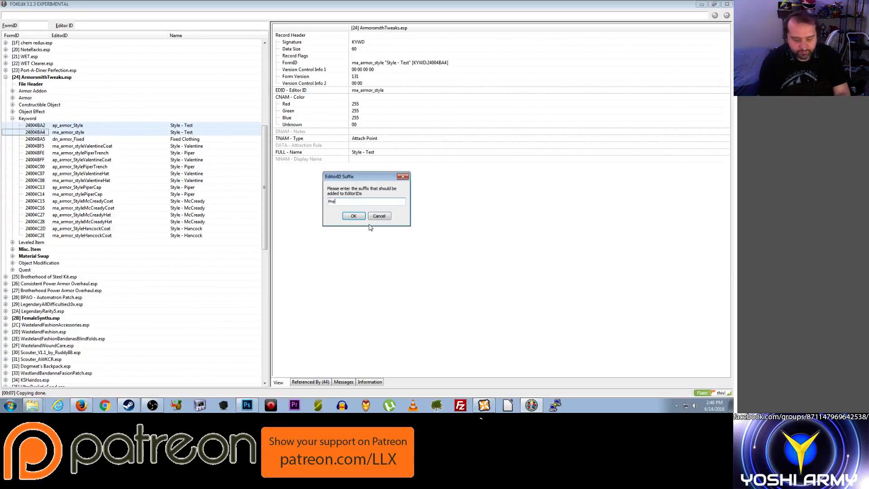
type("stonCoa")
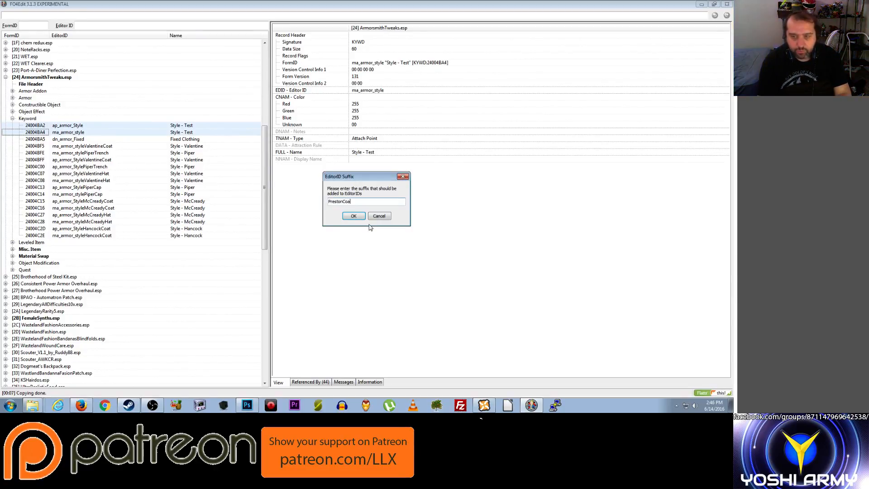
type("t")
left_click(354, 215)
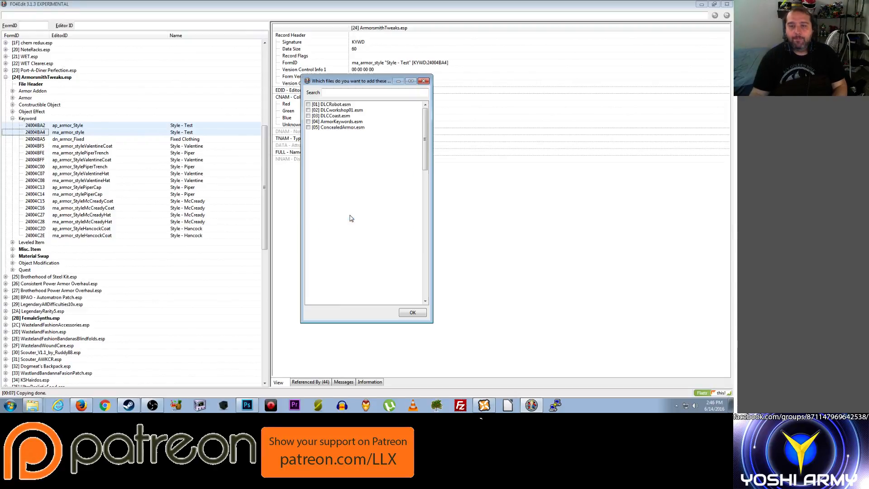
Choose ArmorsmithTweaks.esp as the destination for the keyword copies and refresh the Keyword group
scroll(337, 279, "down", 2)
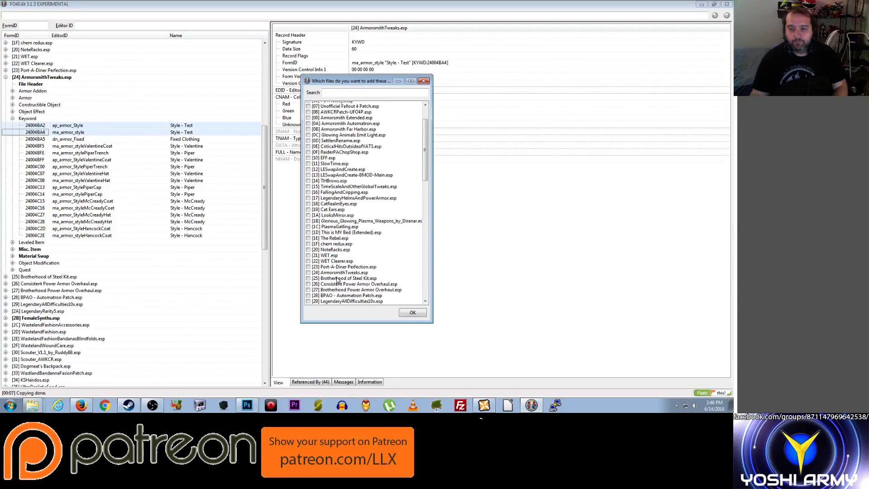
left_click(309, 271)
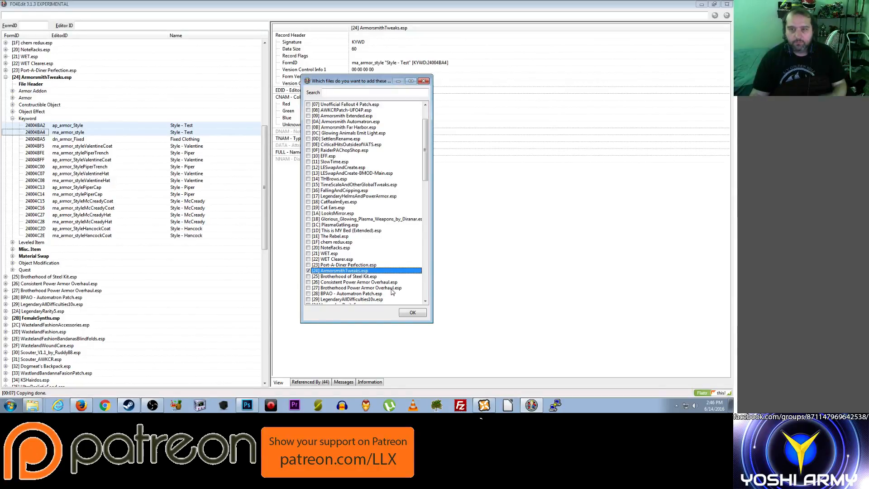
left_click(412, 312)
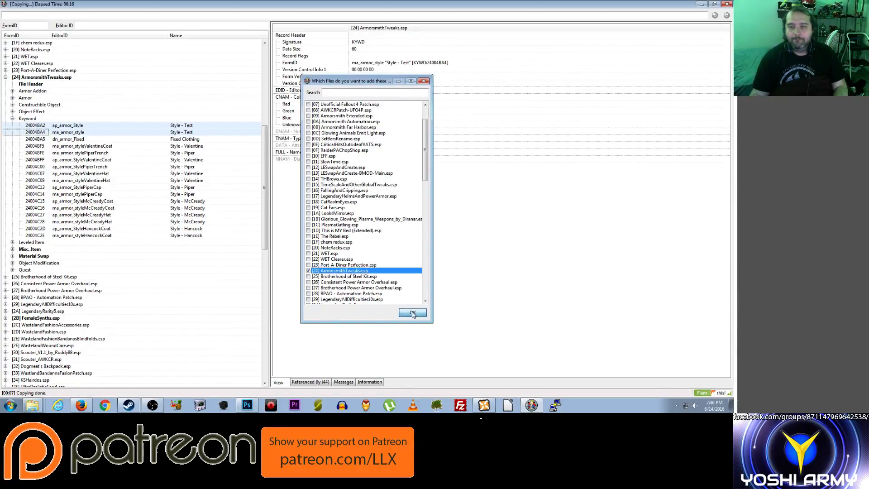
left_click(13, 118)
left_click(12, 119)
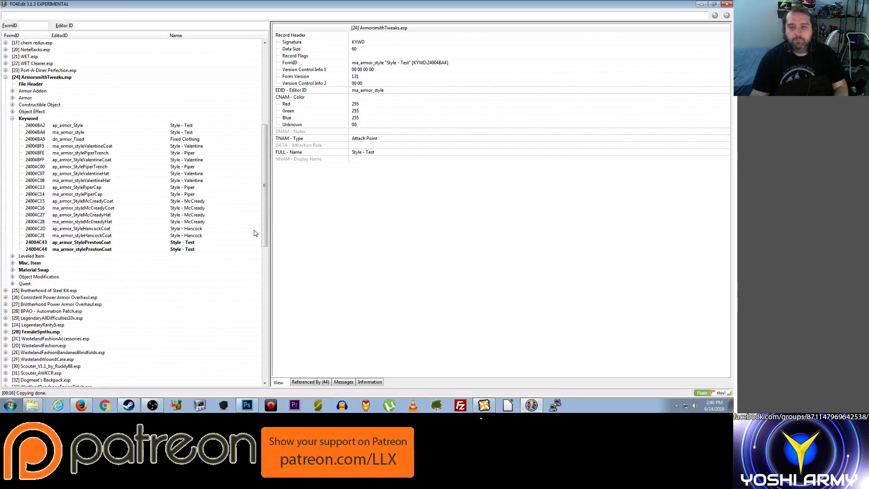
Compare the ap_armor_StylePrestonCoat and ma_armor_stylePrestonCoat keywords side by side
left_click(80, 243)
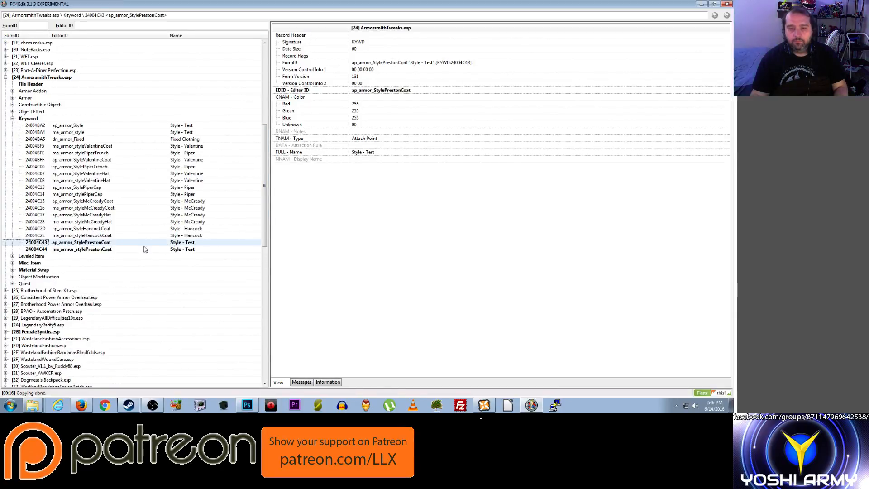
left_click(190, 252, "shift")
right_click(190, 251)
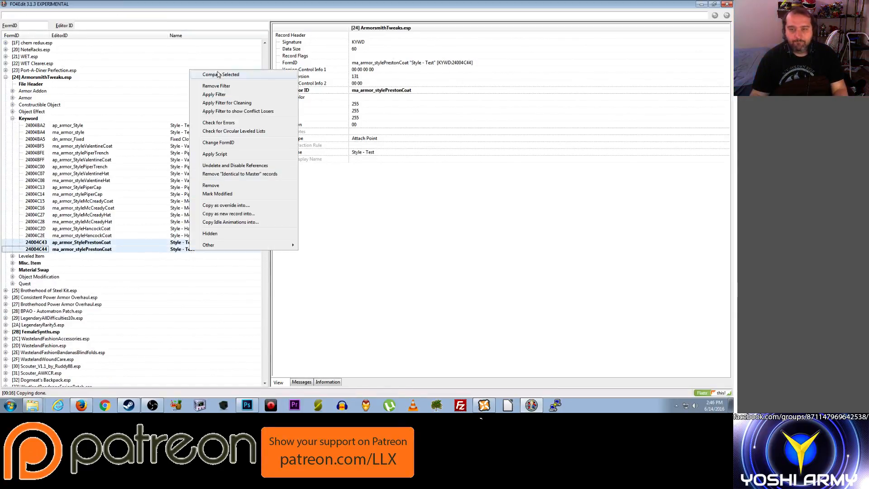
left_click(219, 74)
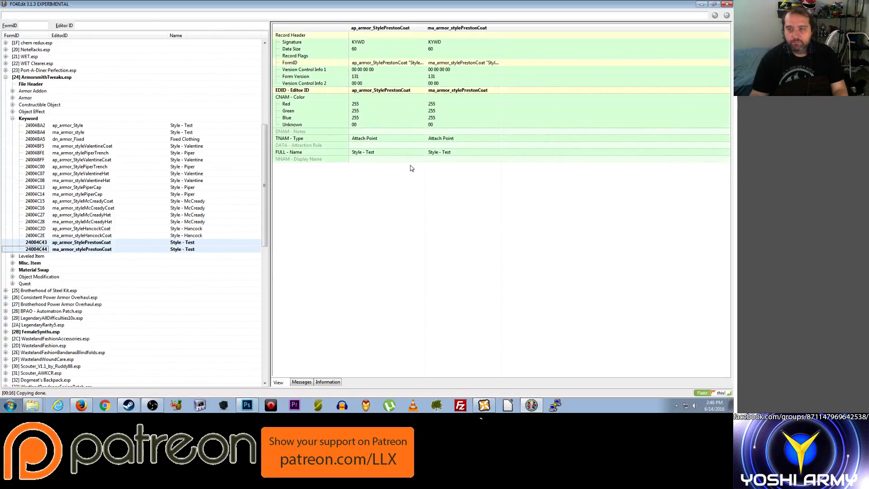
Set the full name of ap_armor_StylePrestonCoat to Style - Preston
right_click(389, 154)
left_click(395, 158)
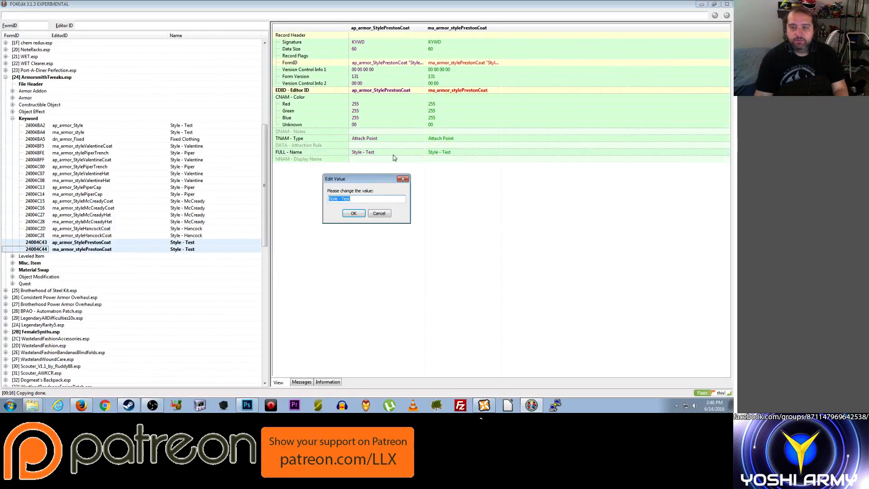
key("End")
key("ctrl+shift+Left")
type("P")
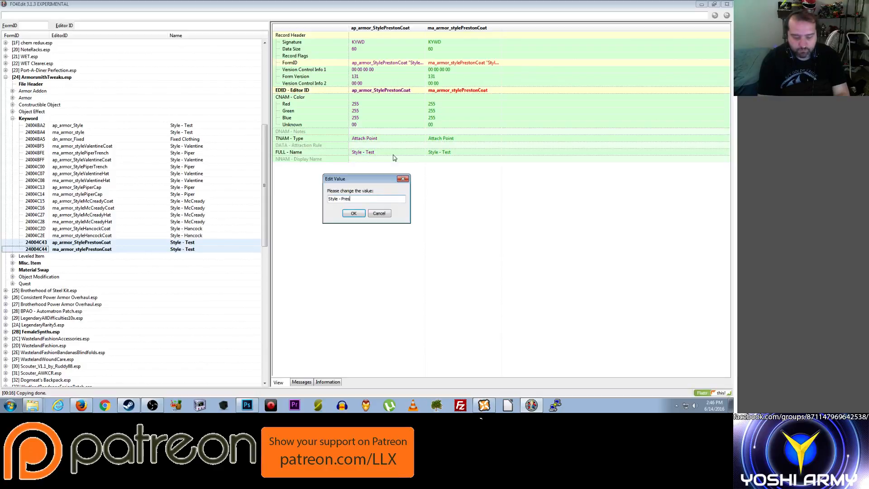
key("shift+Home")
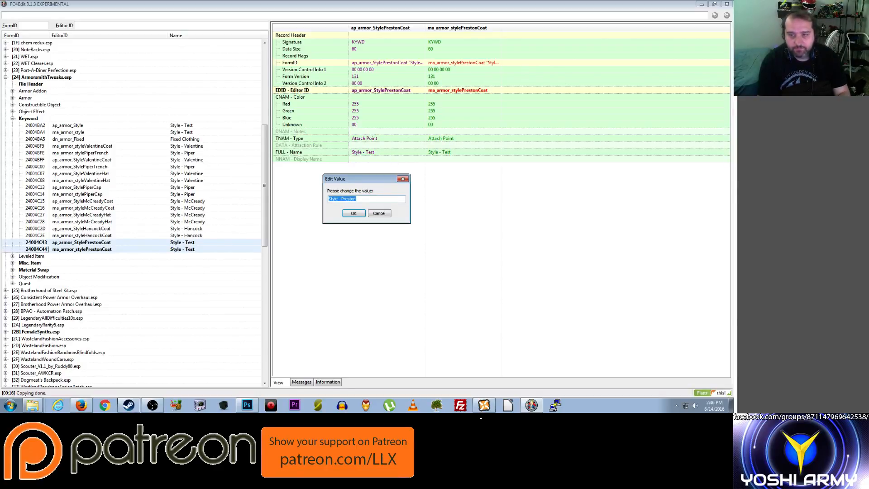
key("Return")
Copy the full name of ap_armor_StylePrestonCoat to the ma_armor_stylePrestonCoat keyword
right_click(393, 157)
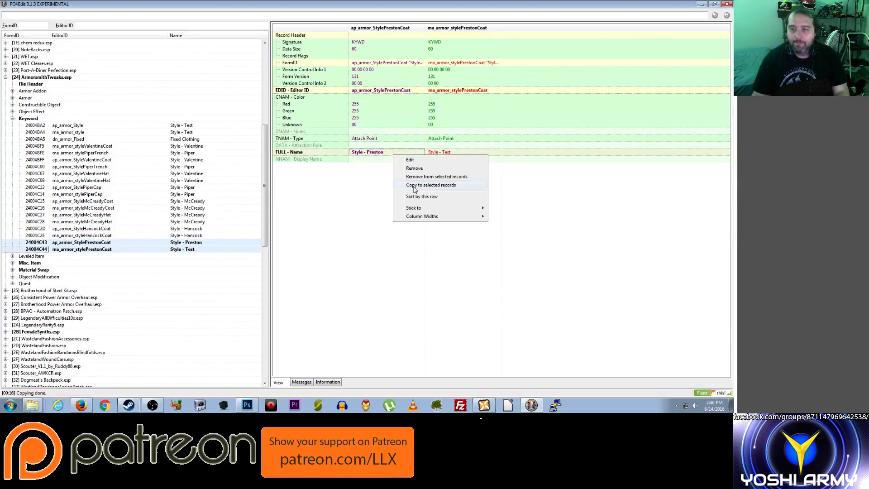
left_click(419, 185)
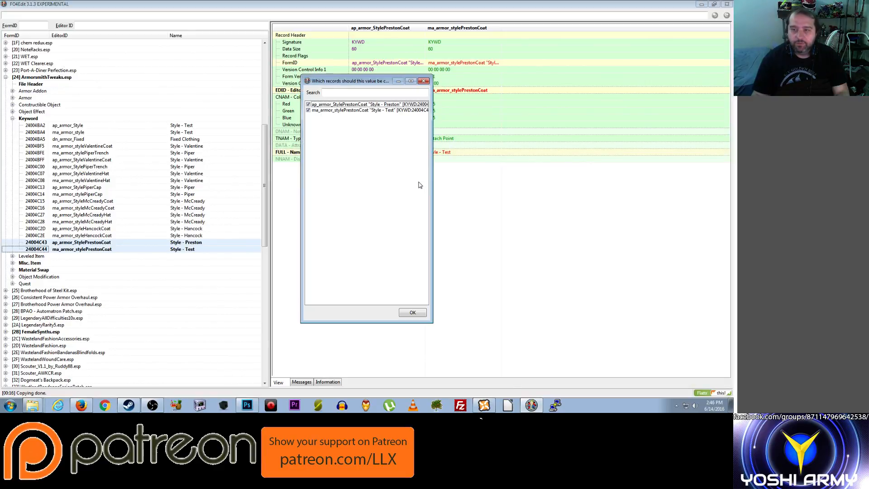
key("Return")
Deselect the Preston keywords by viewing ap_armor_StyleMcCreadyCoat and save the modified plugin
left_click(111, 202)
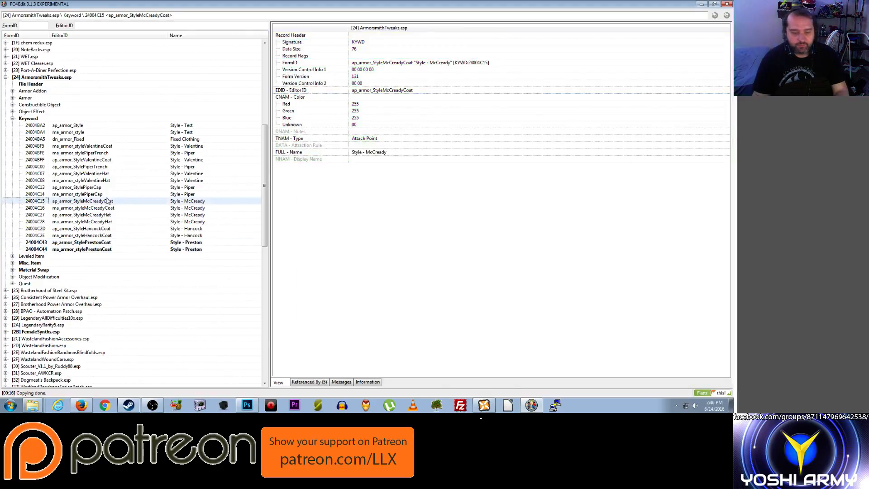
key("ctrl+s")
left_click(413, 312)
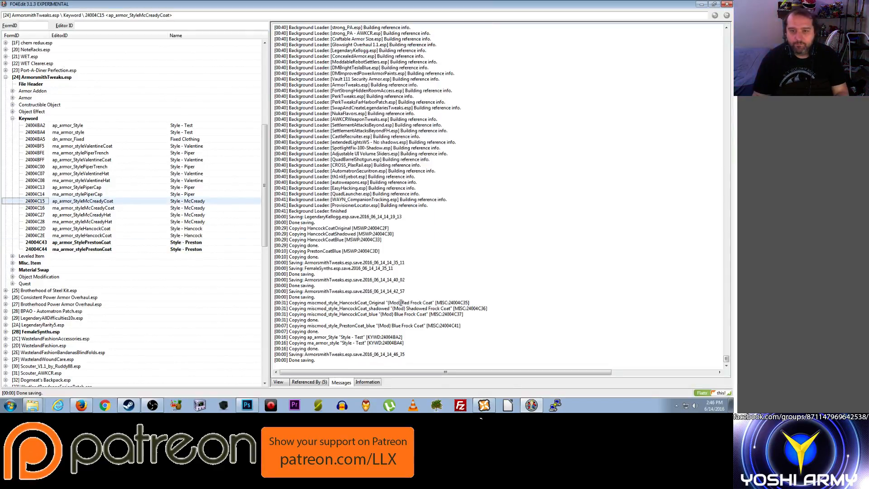
Collapse Keyword, browse the Object Modification group and examine the mod_armor_WornFadora_Matched and mod_armor_PiperCoat_Fixed records
left_click(12, 119)
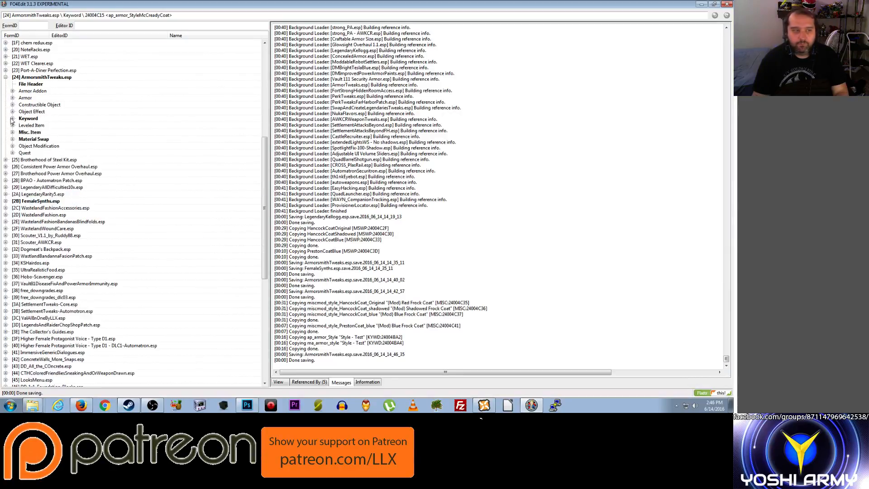
left_click(13, 146)
left_click(202, 119)
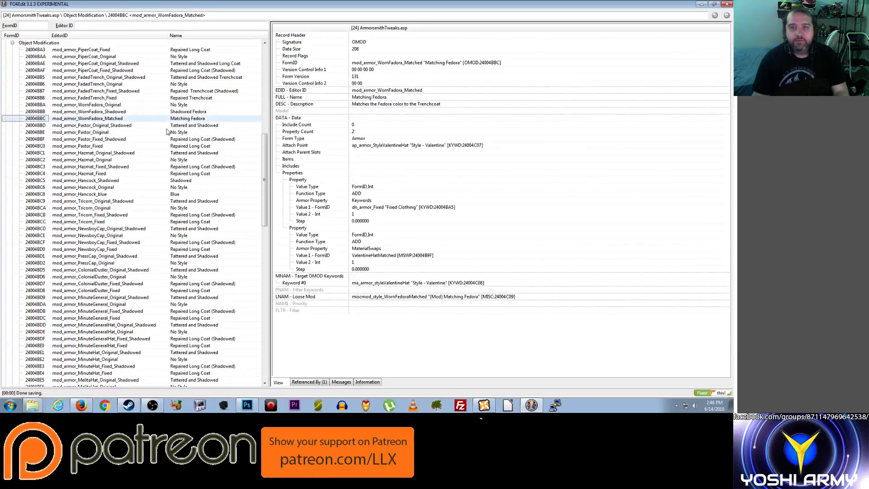
scroll(166, 133, "up", 3)
scroll(161, 136, "down", 3)
scroll(156, 139, "up", 1)
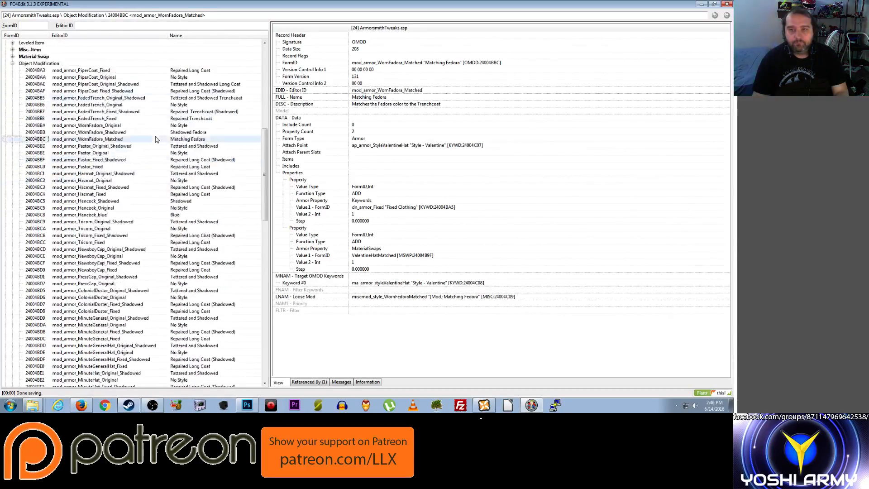
scroll(156, 139, "up", 3)
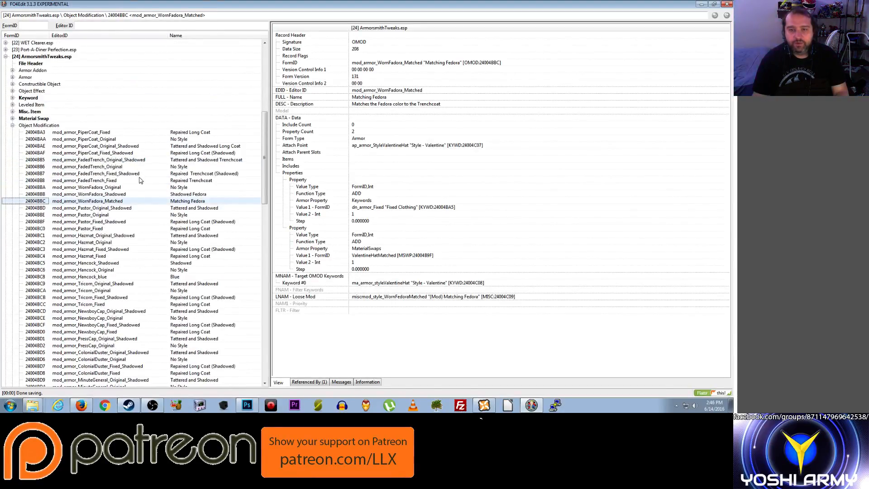
scroll(136, 177, "down", 4)
scroll(136, 177, "up", 2)
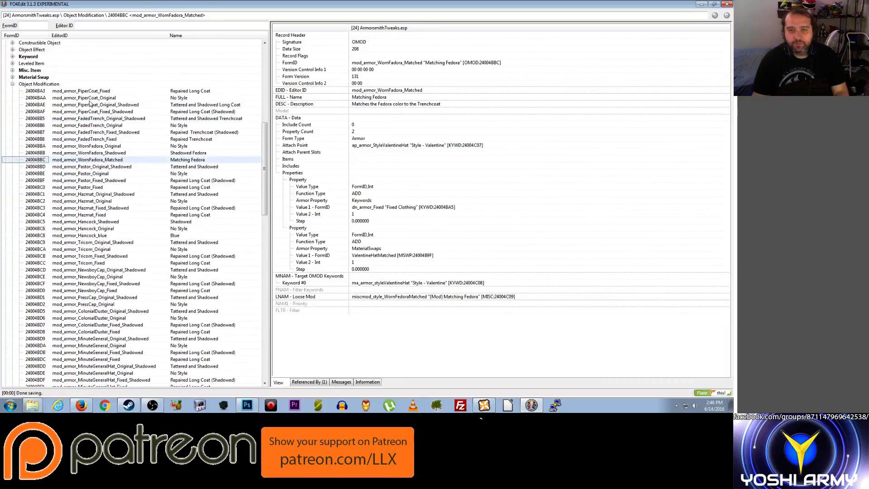
scroll(99, 191, "up", 3)
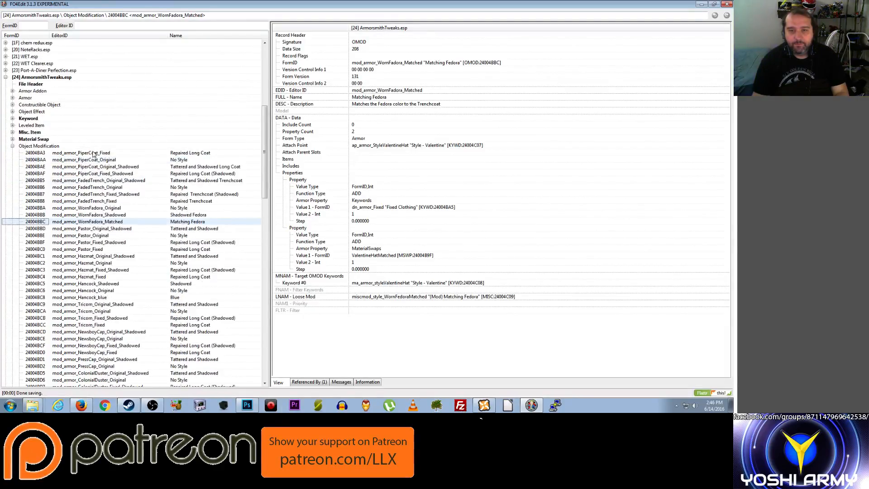
left_click(93, 154)
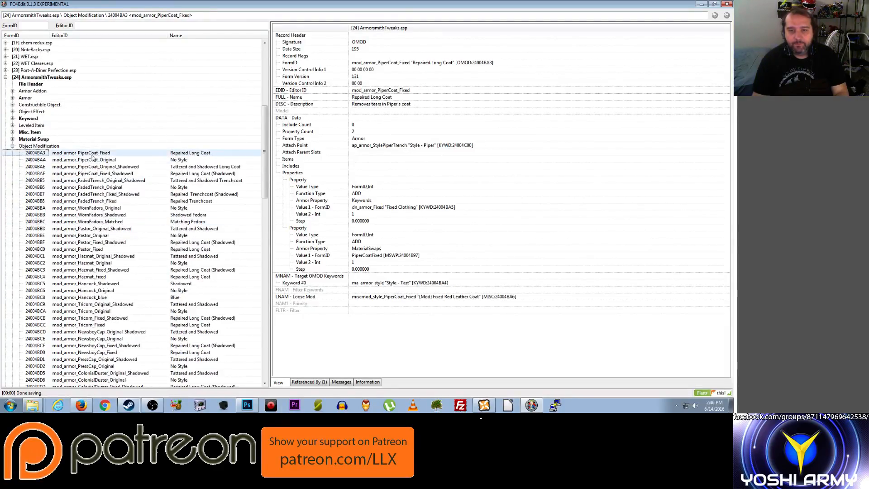
left_click(103, 160)
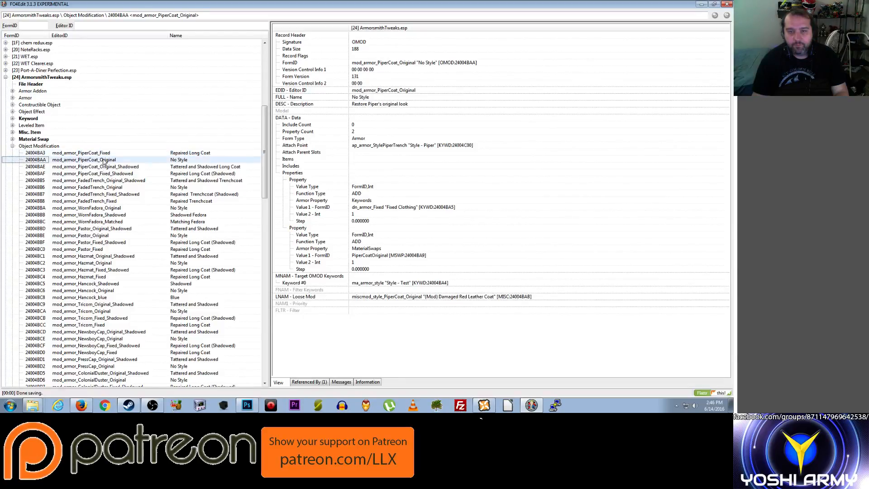
left_click(110, 167)
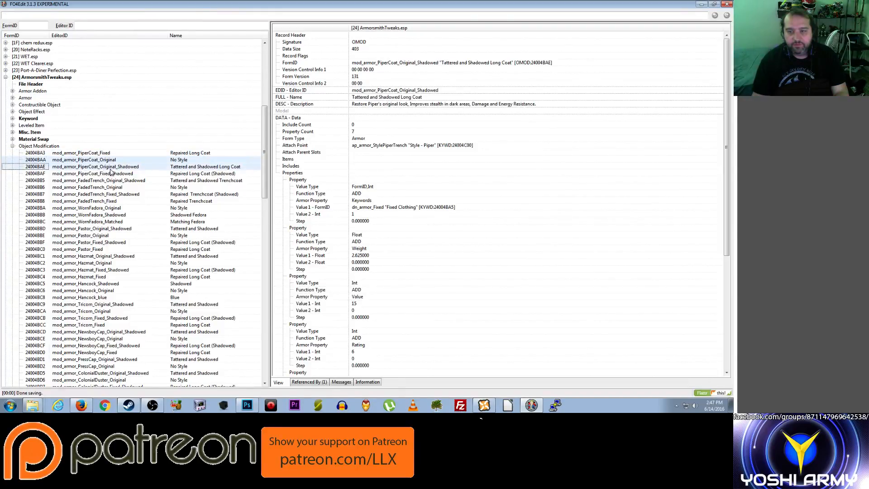
right_click(110, 171)
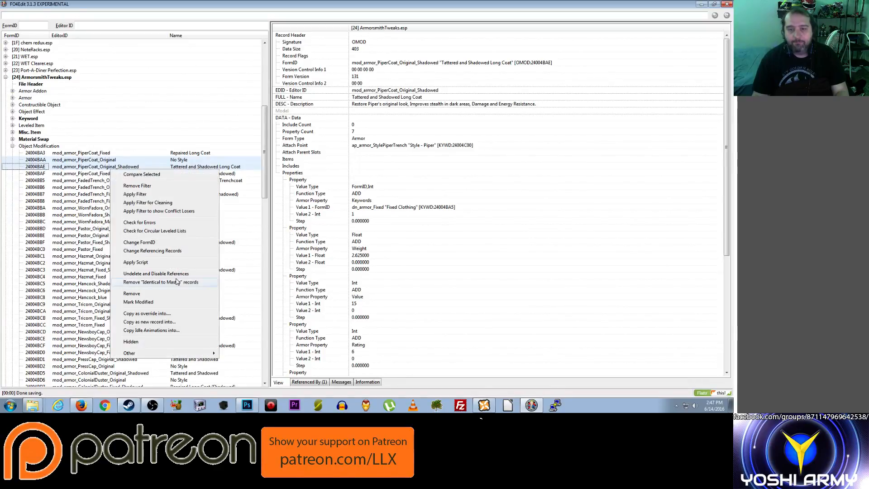
left_click(179, 322)
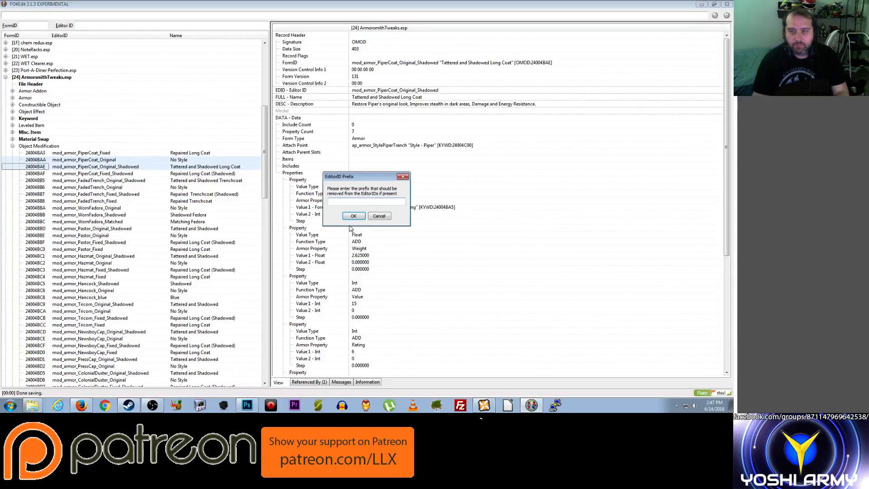
type("mod_arm")
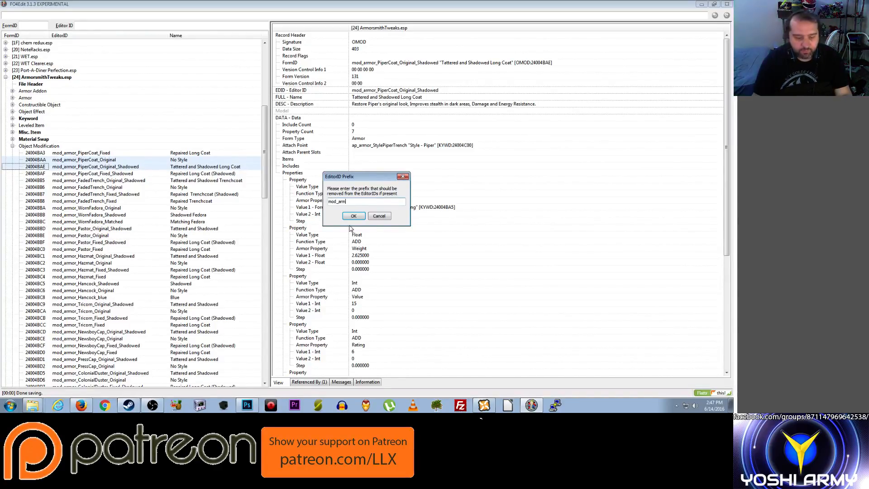
key("Return")
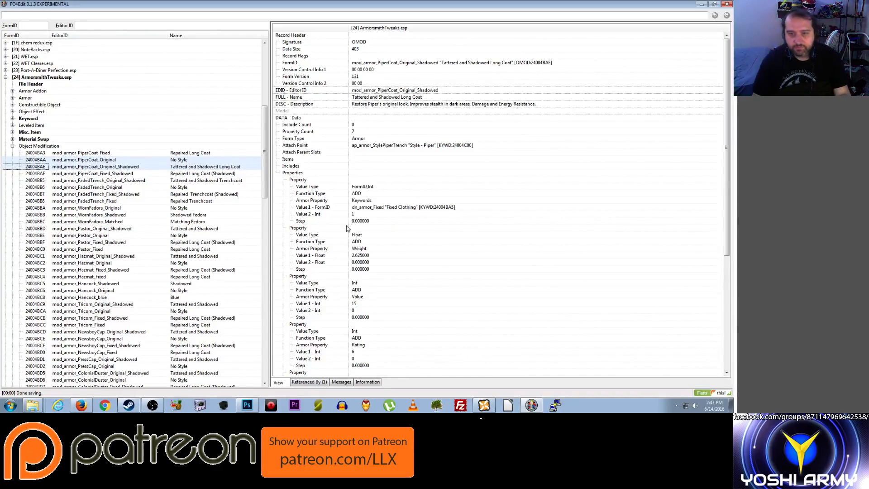
Copy mod_armor_ColonialDuster_Original as a new record into ArmorsmithTweaks.esp with the EditorID mod_armor_ColonialDuster_Original_red
scroll(116, 283, "down", 10)
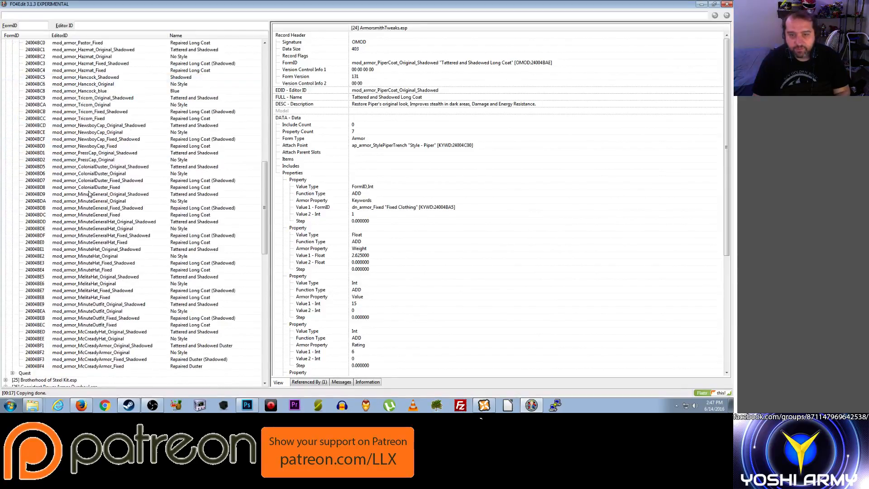
left_click(103, 175)
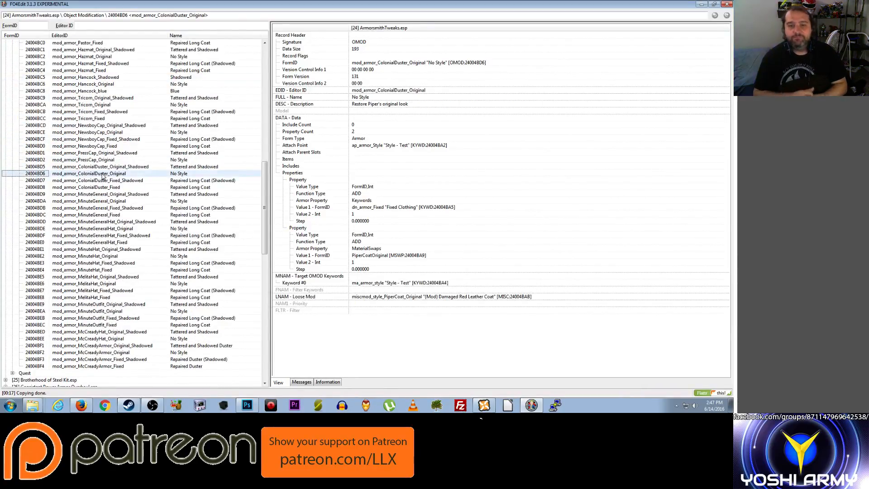
key("Down")
left_click(117, 194)
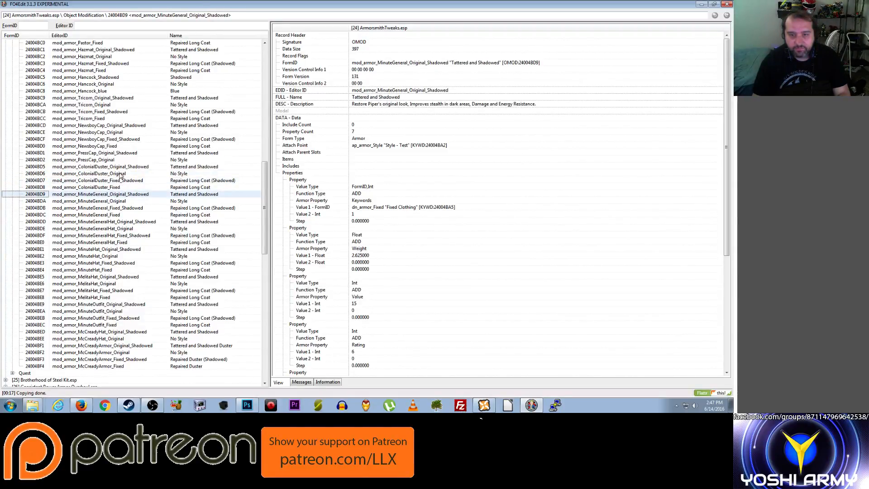
left_click(120, 174)
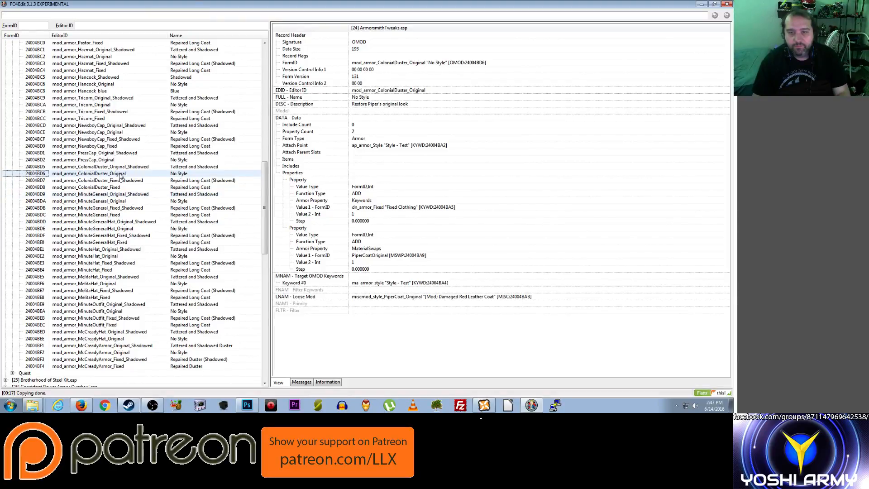
right_click(121, 177)
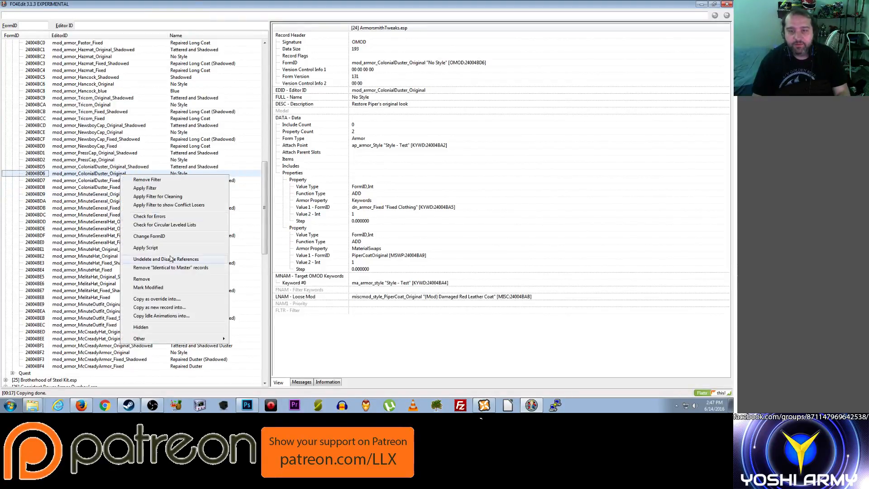
left_click(173, 311)
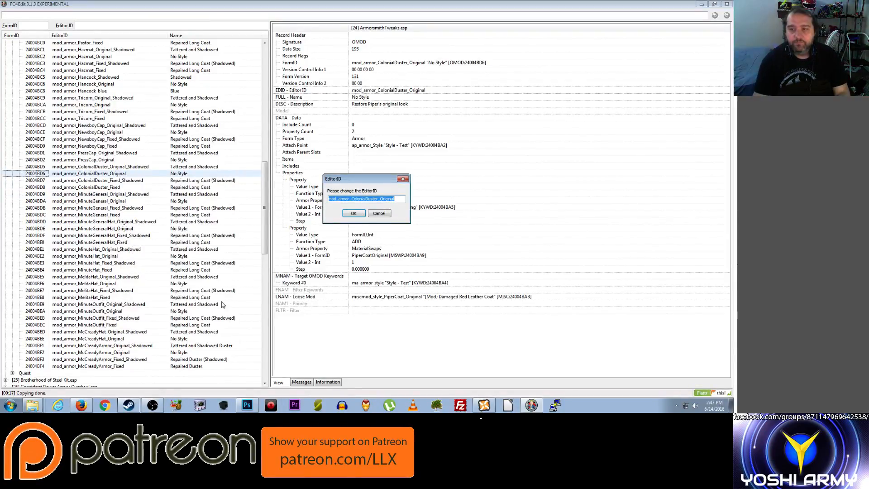
key("End")
type("_red")
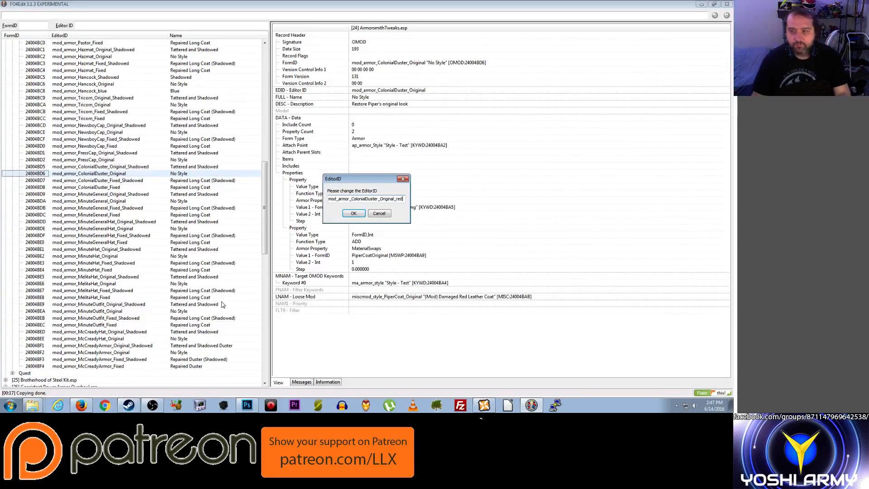
left_click(353, 213)
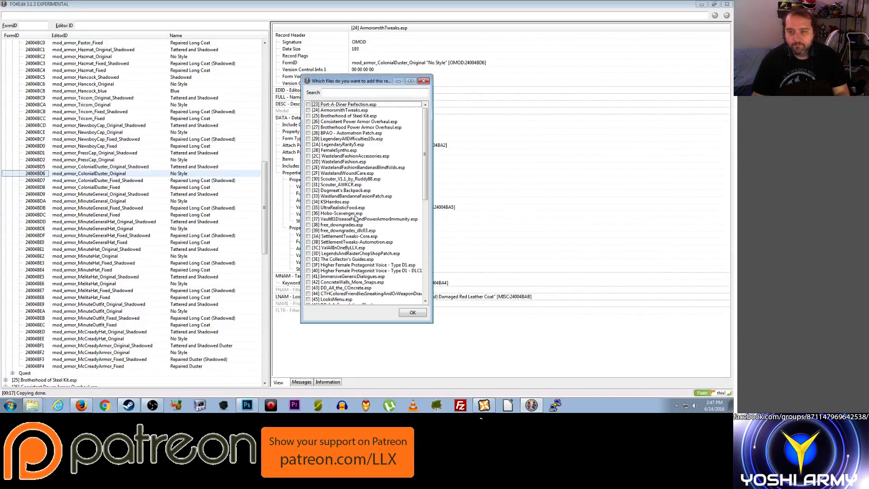
scroll(310, 288, "down", 5)
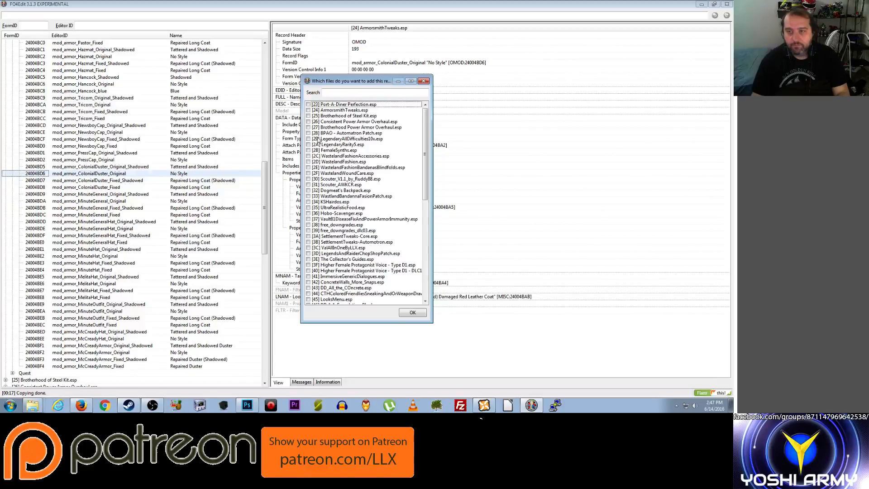
left_click(308, 110)
left_click(412, 313)
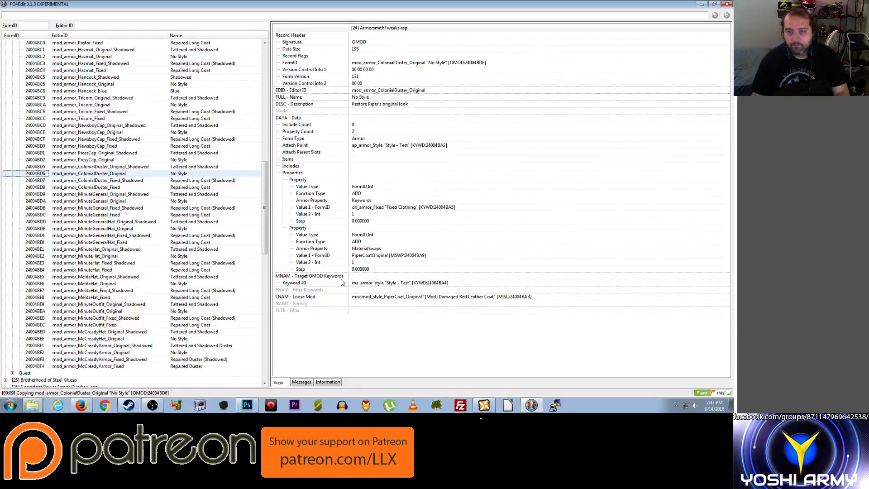
Copy mod_armor_ColonialDuster_Original as another new record into ArmorsmithTweaks.esp with the EditorID mod_armor_ColonialDuster_Original_blue
right_click(114, 177)
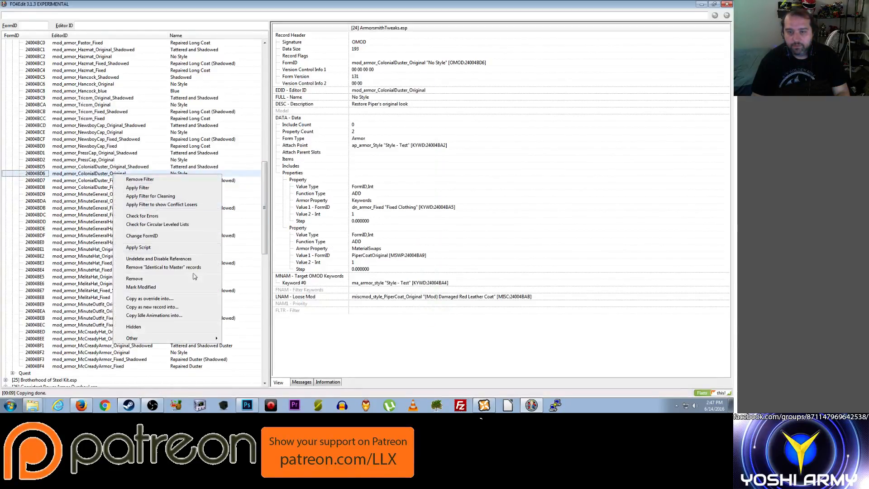
left_click(190, 307)
key("End")
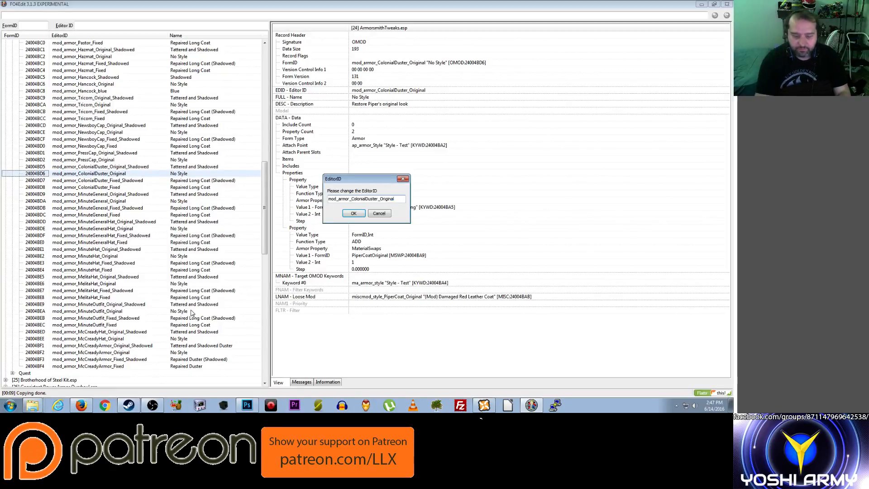
type("_blue")
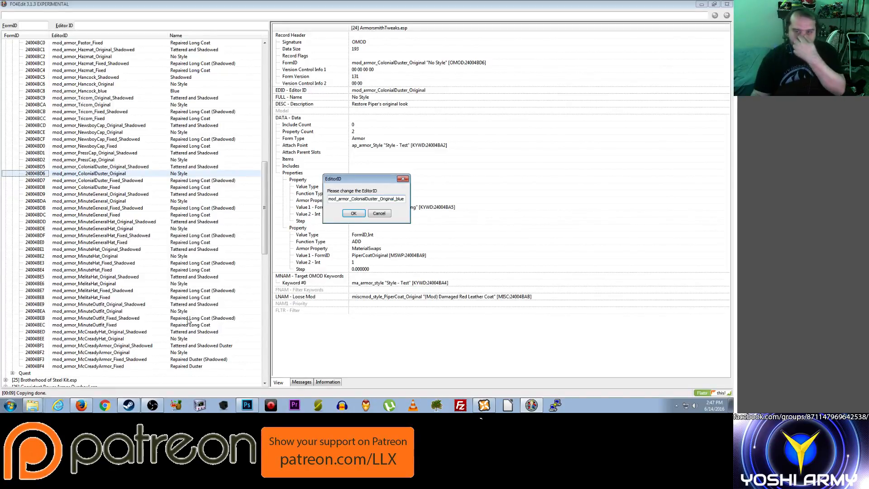
left_click(354, 213)
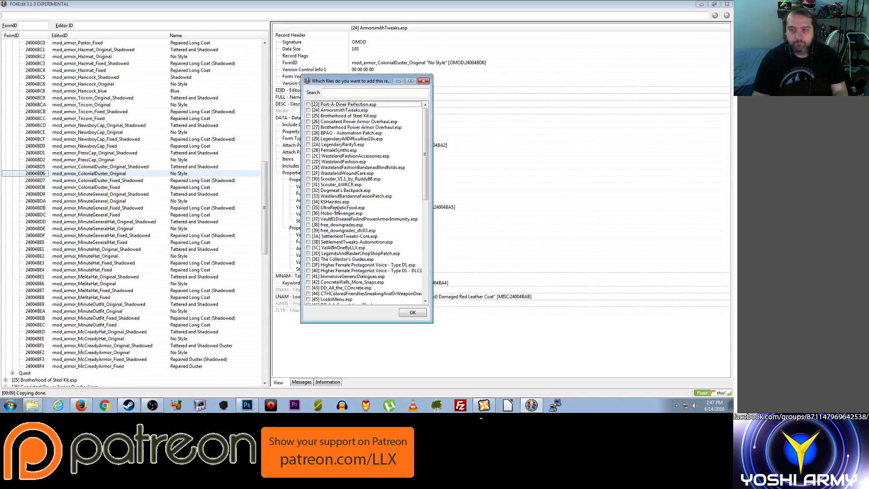
left_click(309, 110)
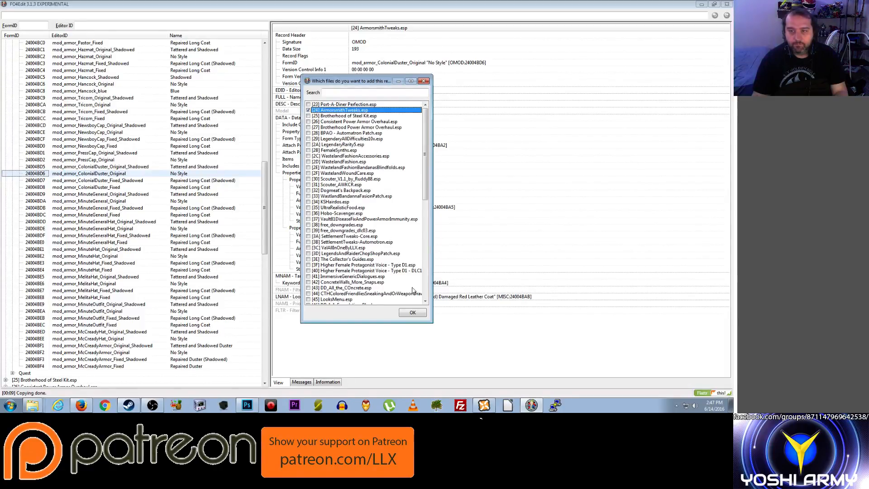
left_click(413, 312)
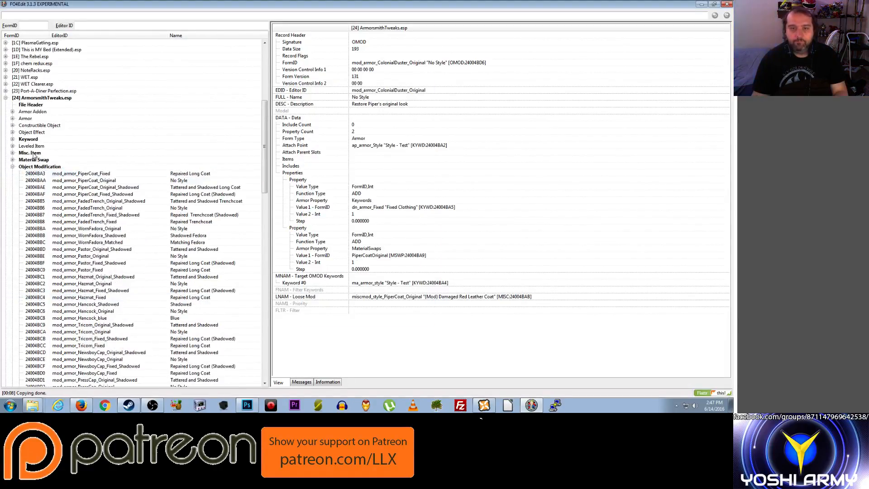
Sort the records by EditorID and compare the ColonialDuster Original, Original_blue, Original_red and Original_Shadowed object modifications
scroll(19, 172, "down", 6)
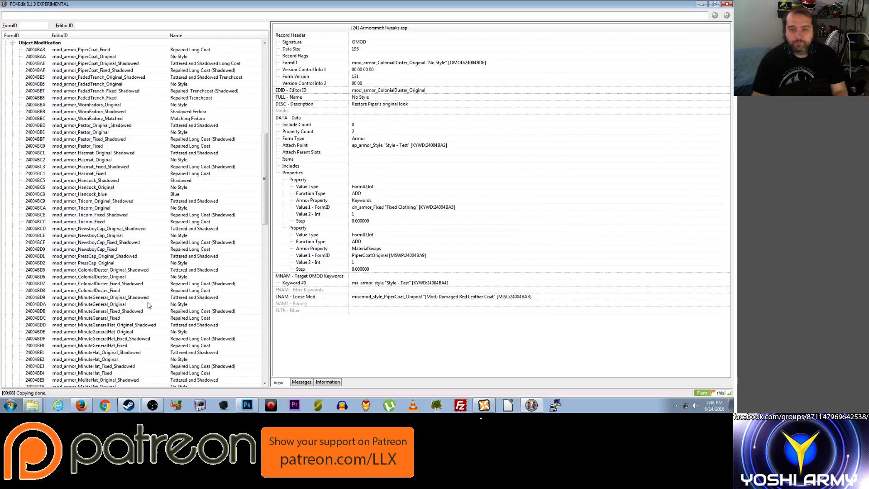
scroll(148, 306, "down", 8)
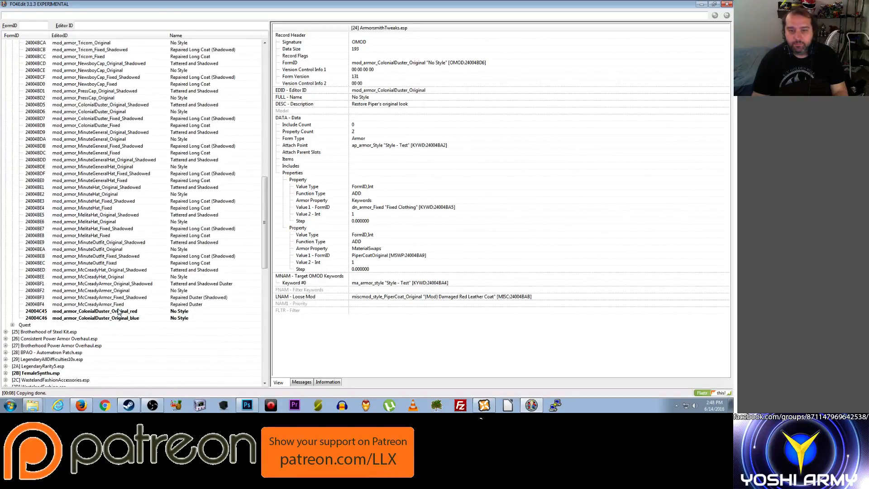
left_click(120, 312)
left_click(94, 36)
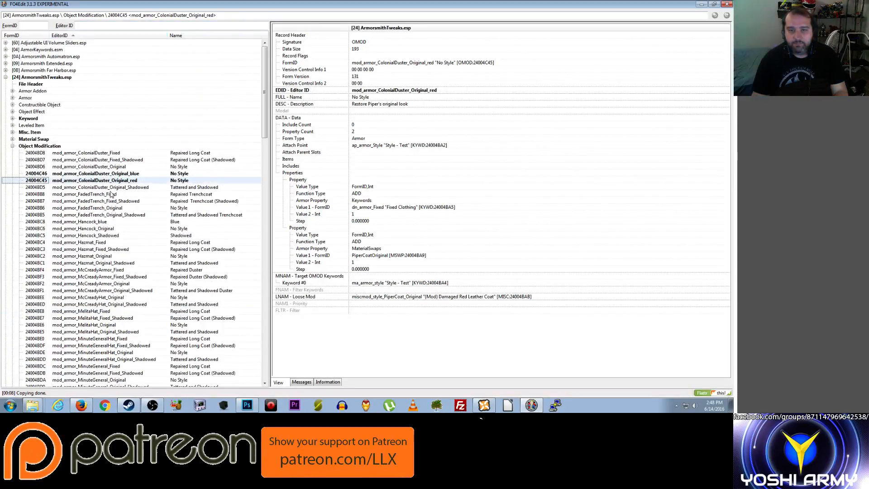
left_click(120, 167)
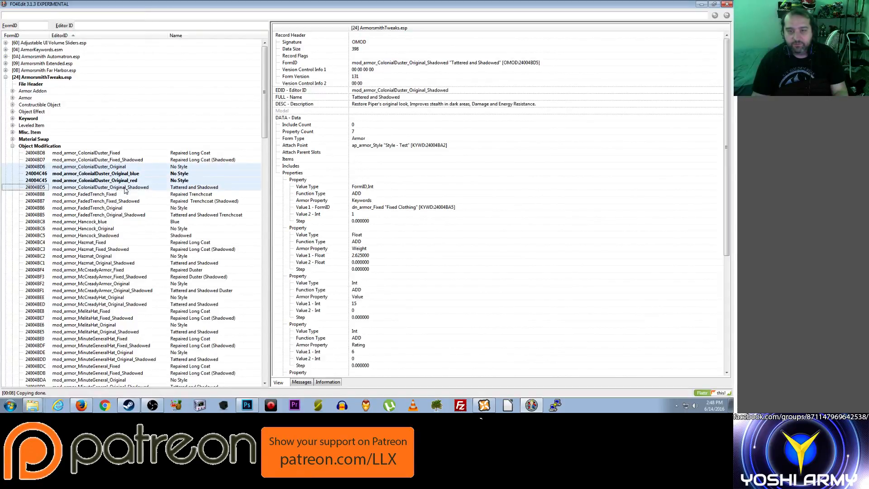
right_click(126, 190)
left_click(145, 193)
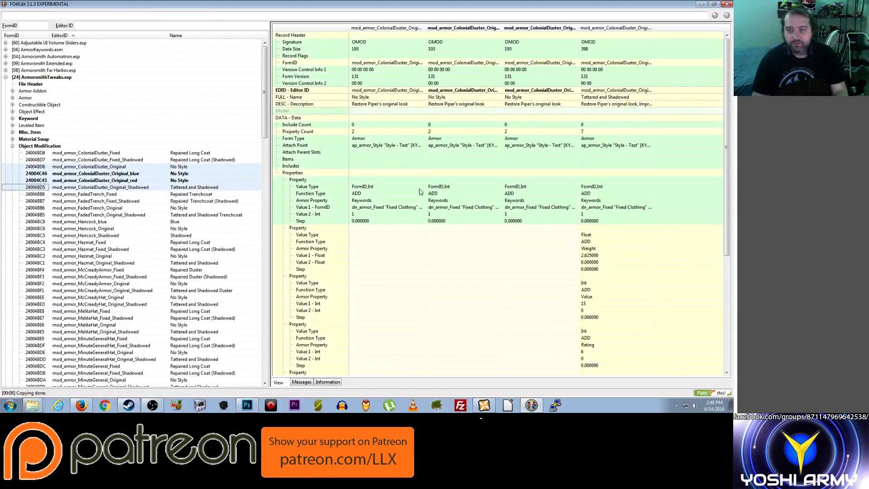
Set the Attach Point of mod_armor_ColonialDuster_Original to ap_armor_StylePrestonCoat
left_click(388, 147)
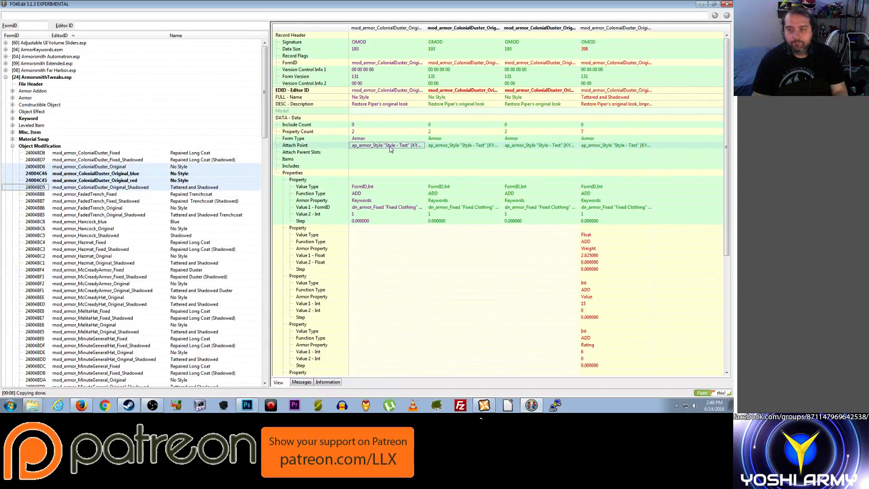
left_click(391, 146)
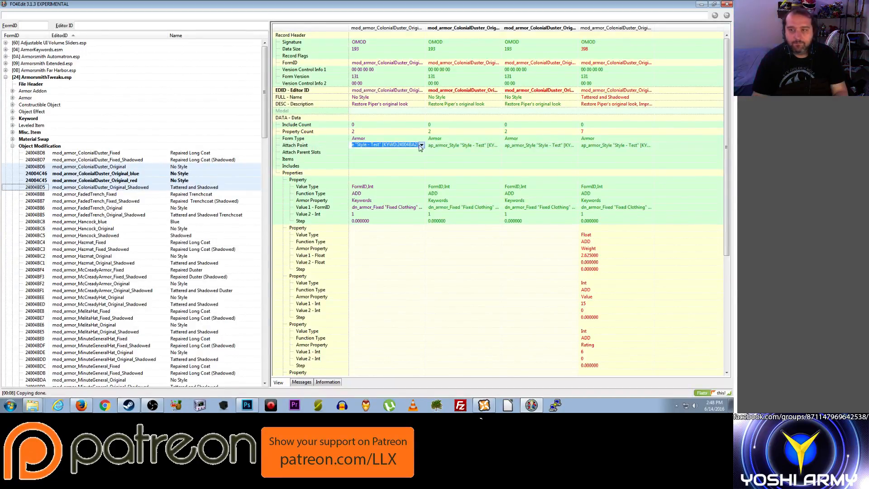
left_click(421, 145)
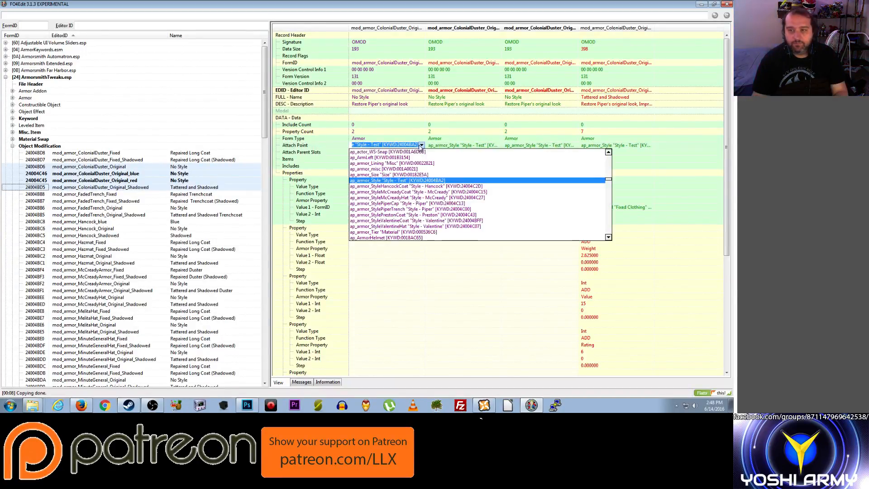
left_click(437, 215)
left_click(381, 161)
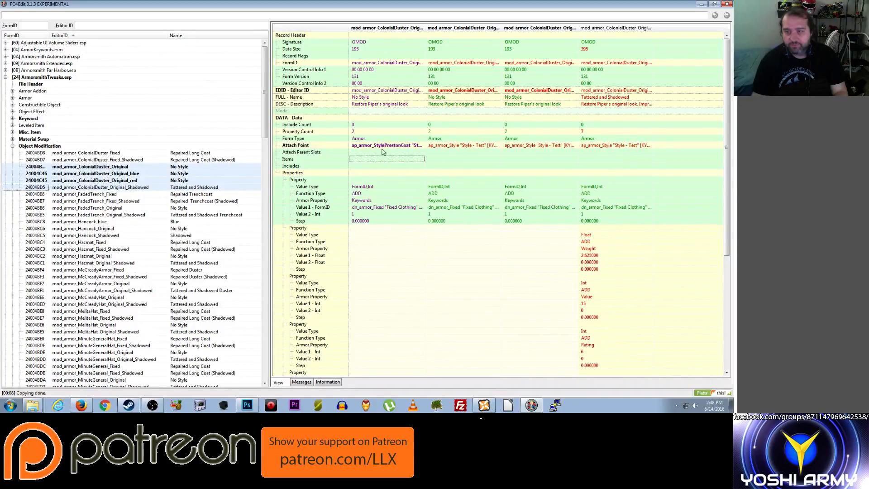
Copy the Attach Point of mod_armor_ColonialDuster_Original to the blue, red and Shadowed records in the comparison
right_click(382, 146)
left_click(441, 160)
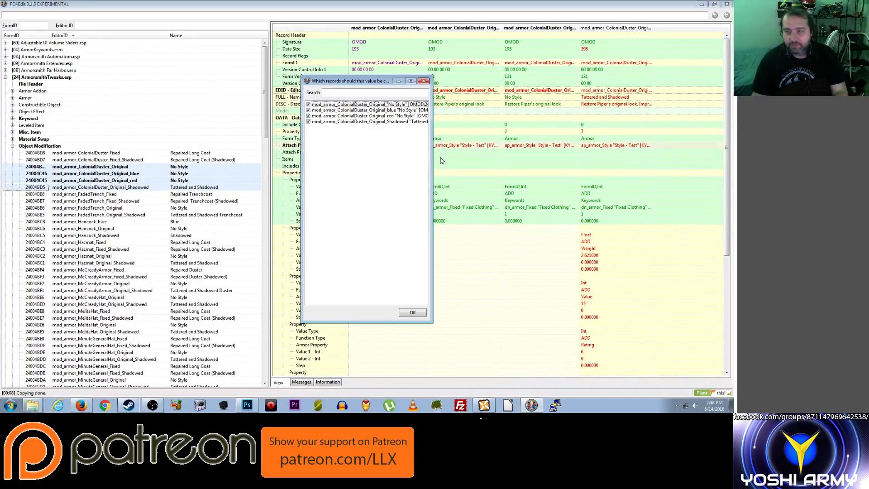
left_click(420, 312)
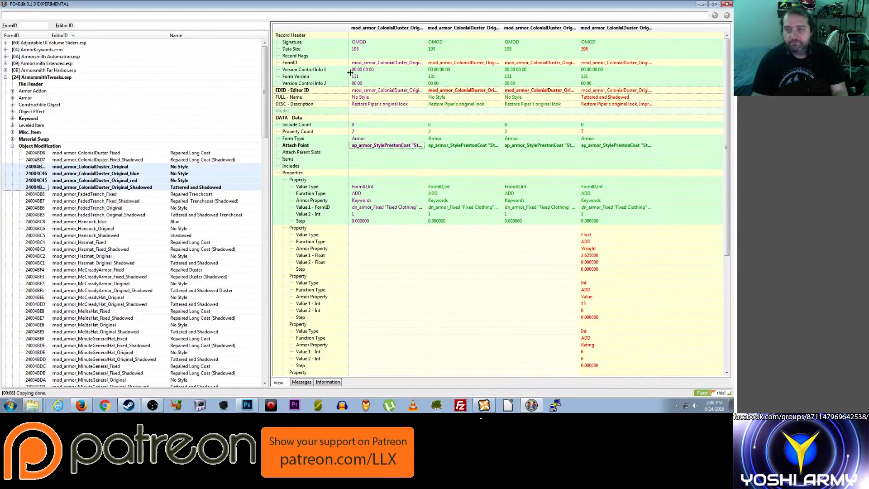
Change the description of mod_armor_ColonialDuster_Original to "Restore original look"
right_click(370, 107)
right_click(363, 105)
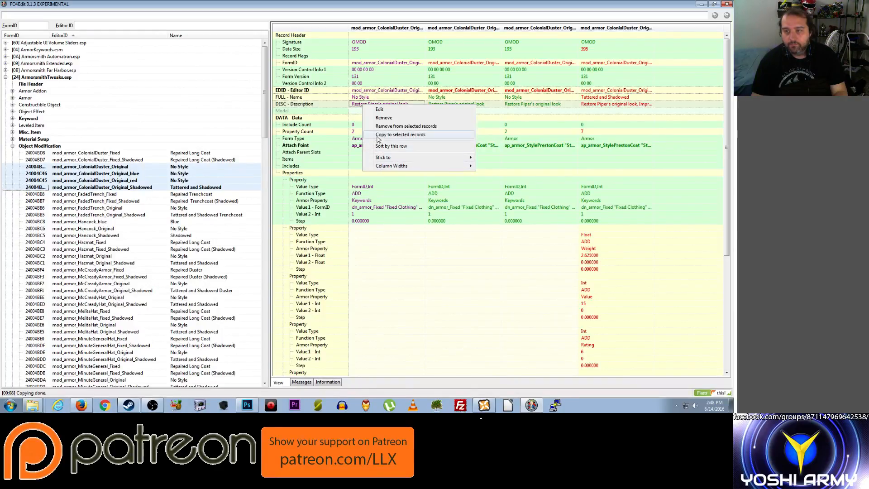
left_click(390, 110)
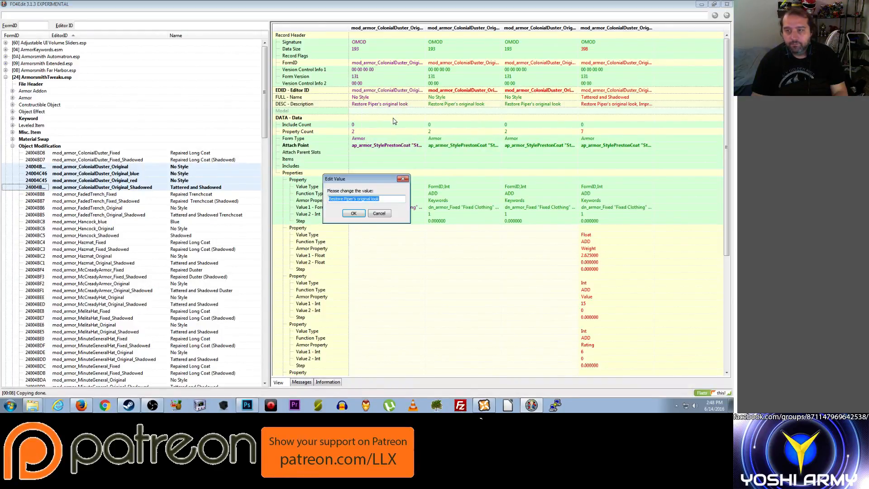
key("End")
key("ctrl+Left")
key("ctrl+Left")
key("ctrl+shift+Left")
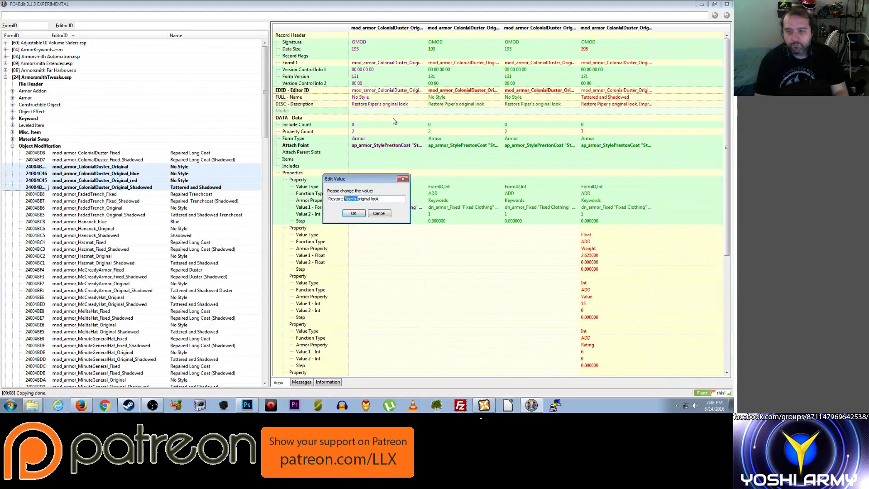
key("BackSpace")
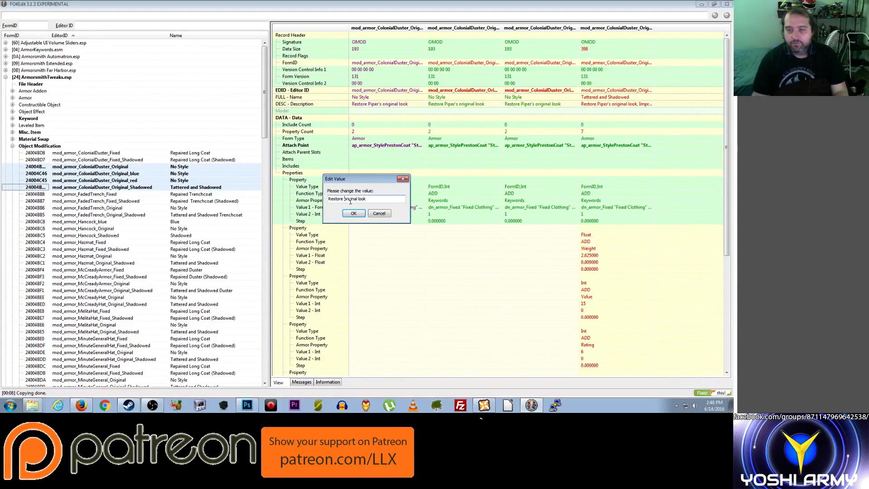
left_click(350, 214)
left_click(388, 131)
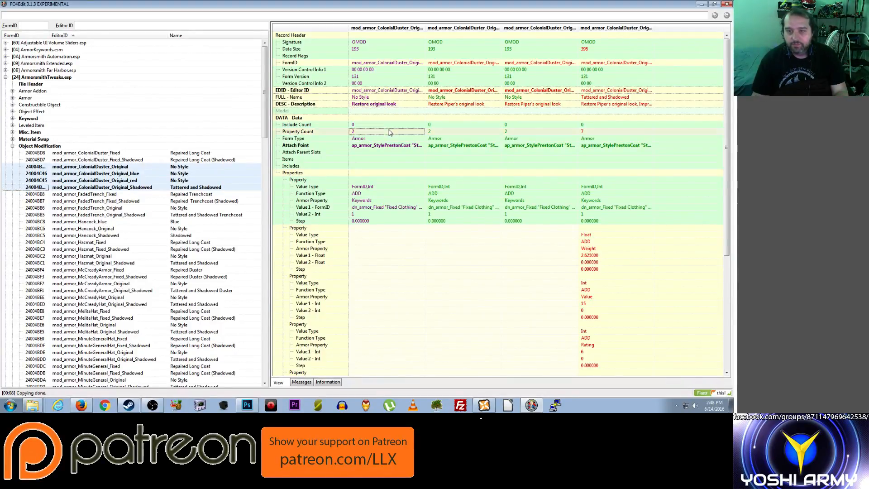
Set the description of mod_armor_ColonialDuster_Original_blue to "be like the general, true blue"
left_click(383, 105)
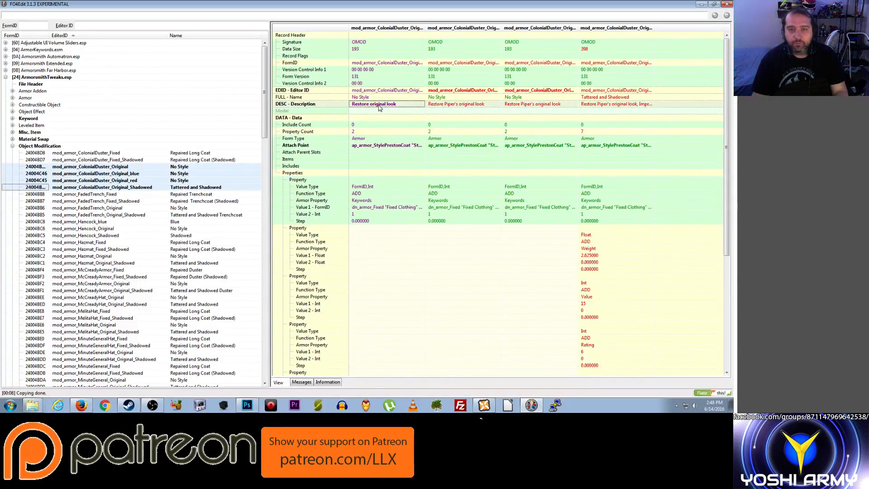
right_click(461, 105)
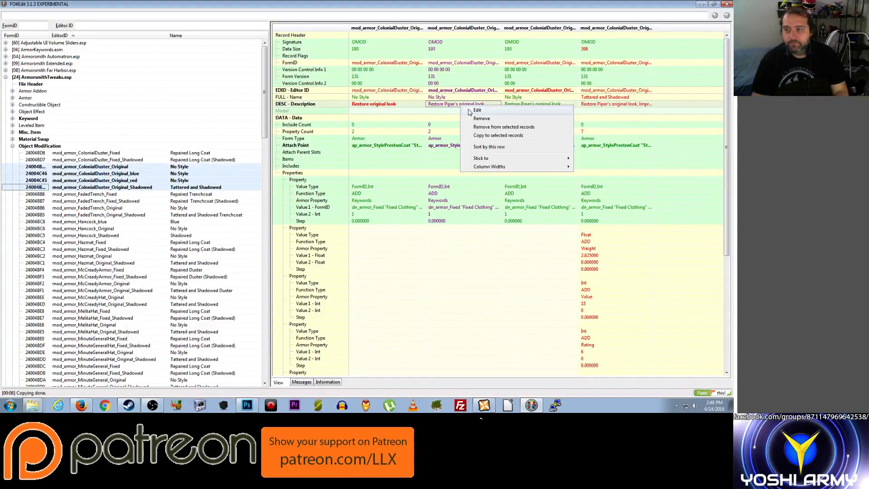
left_click(469, 111)
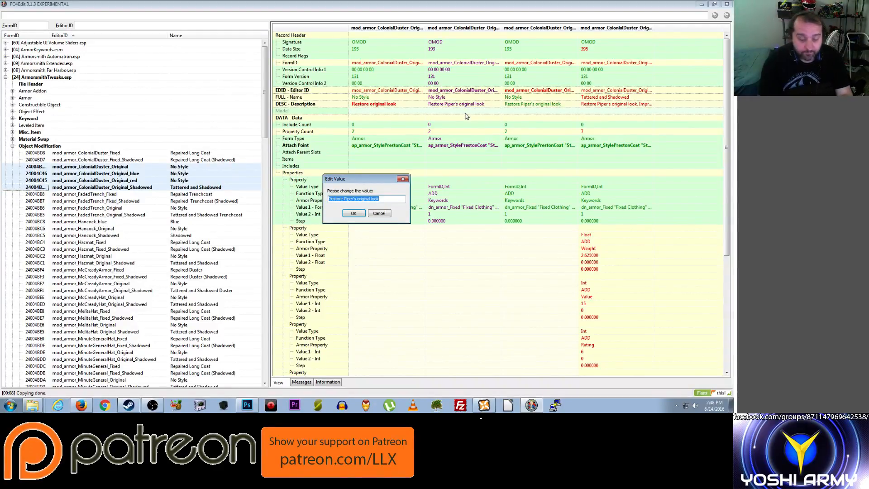
type("be like")
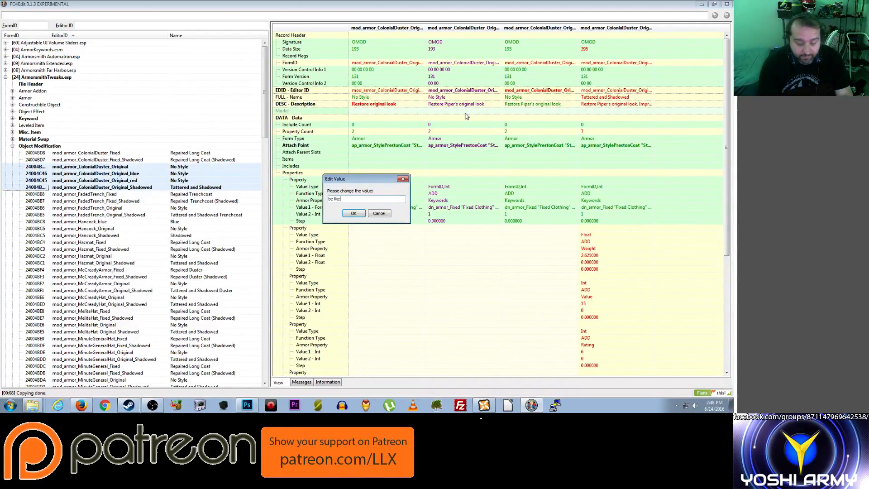
type(" the general, true b")
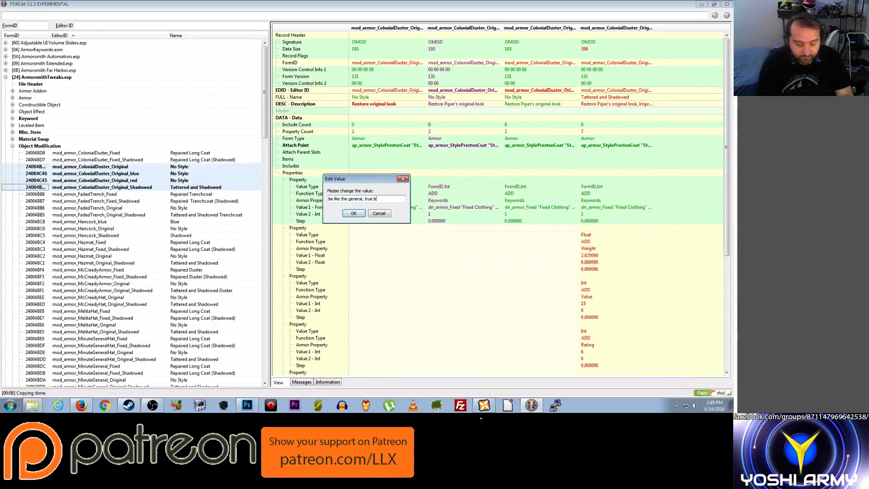
type("lue")
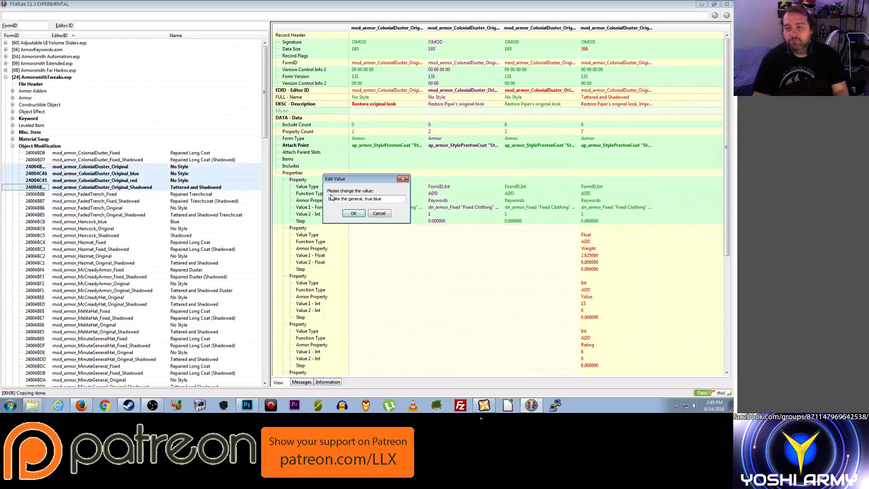
left_click(353, 213)
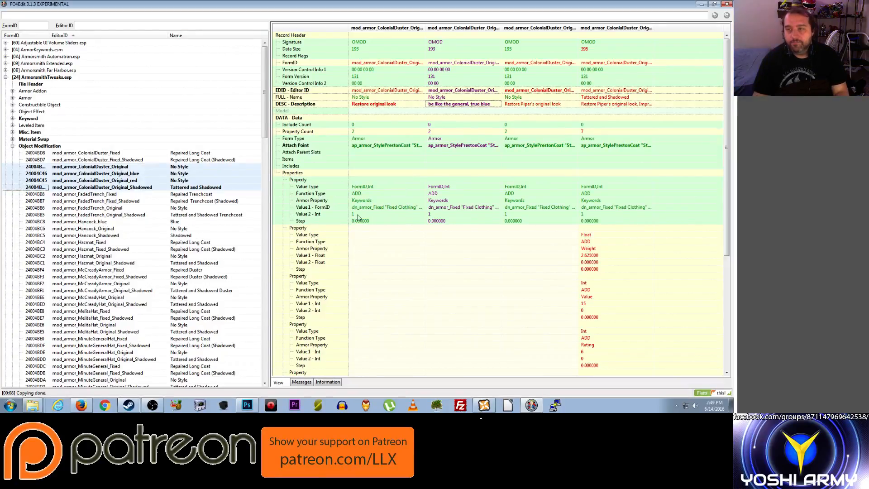
Set the description of mod_armor_ColonialDuster_Original_red to "your a filty commie aren't you?"
right_click(549, 105)
left_click(556, 111)
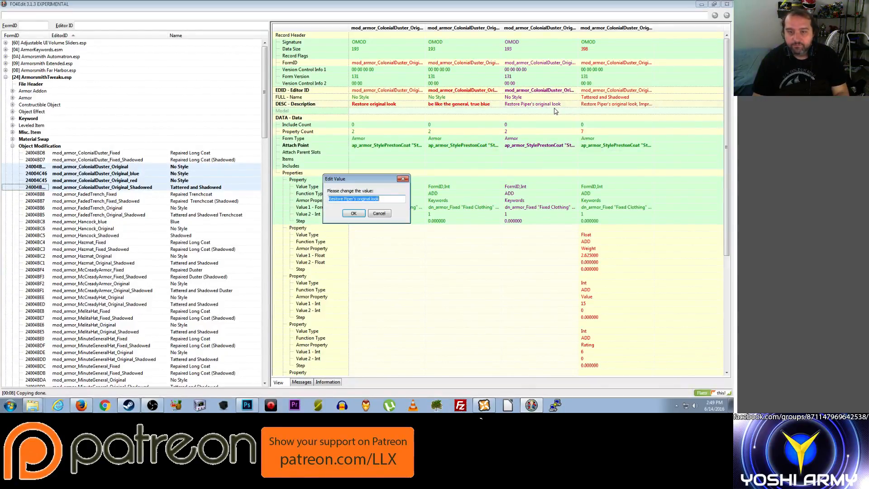
type("your a")
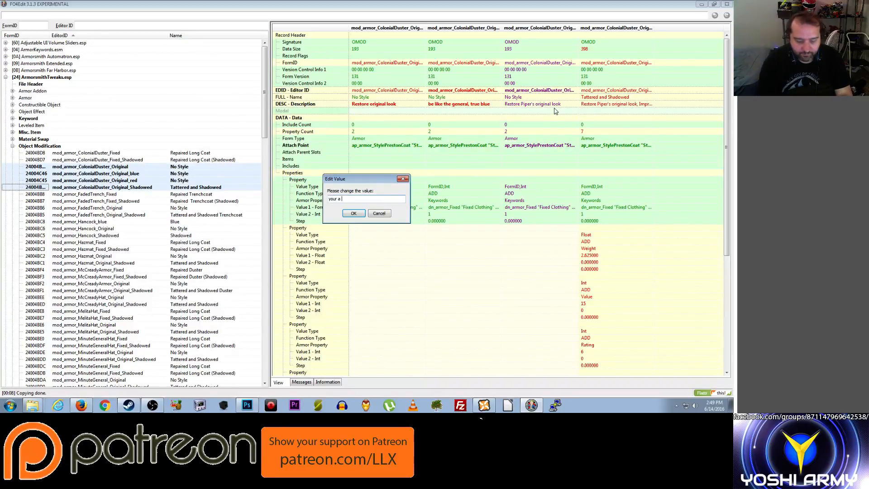
type(" filty commie")
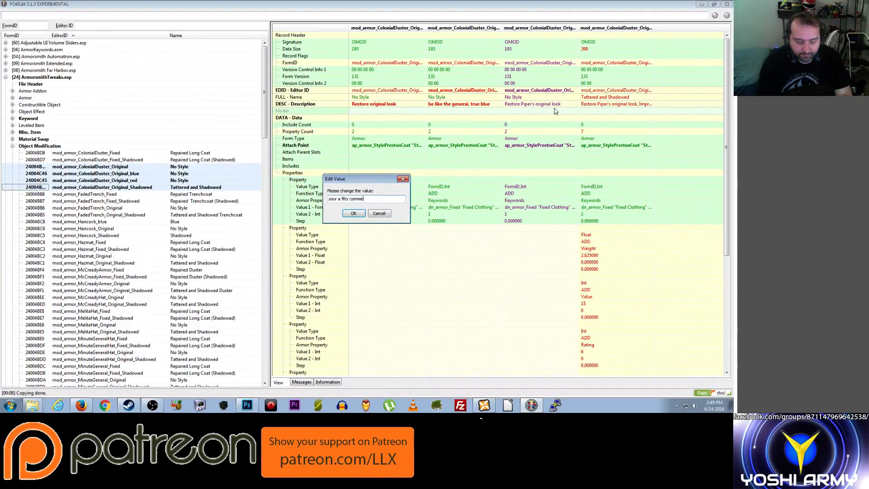
type(" aren't")
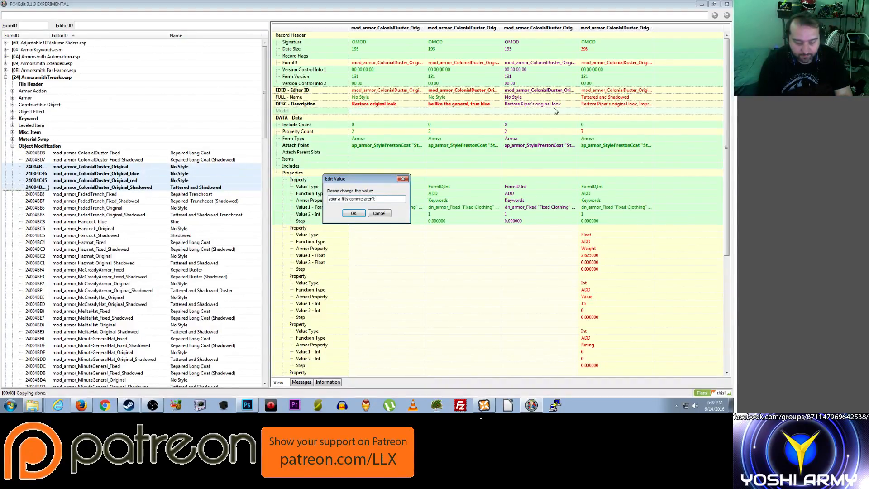
type(" you?")
key("Return")
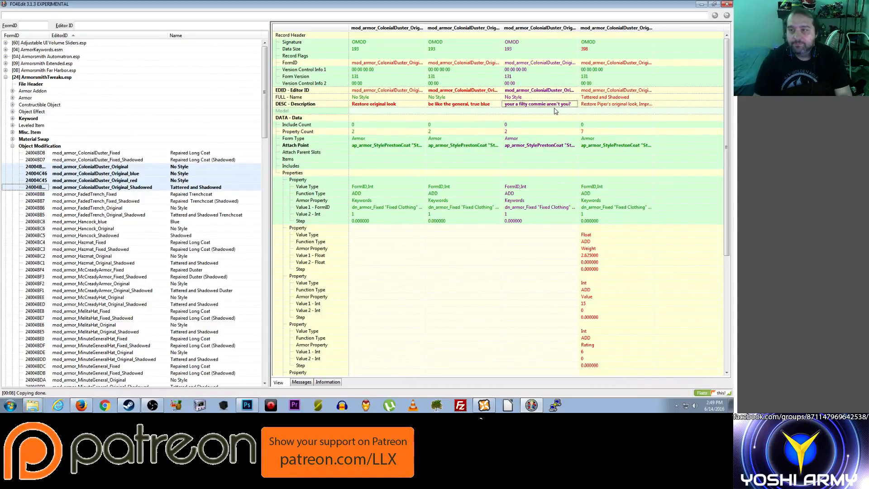
Remove "Restore Piper's original look," from the start of the mod_armor_ColonialDuster_Original_Shadowed description, keeping the text from "Improves stealth in dark areas" onward
left_click(603, 105)
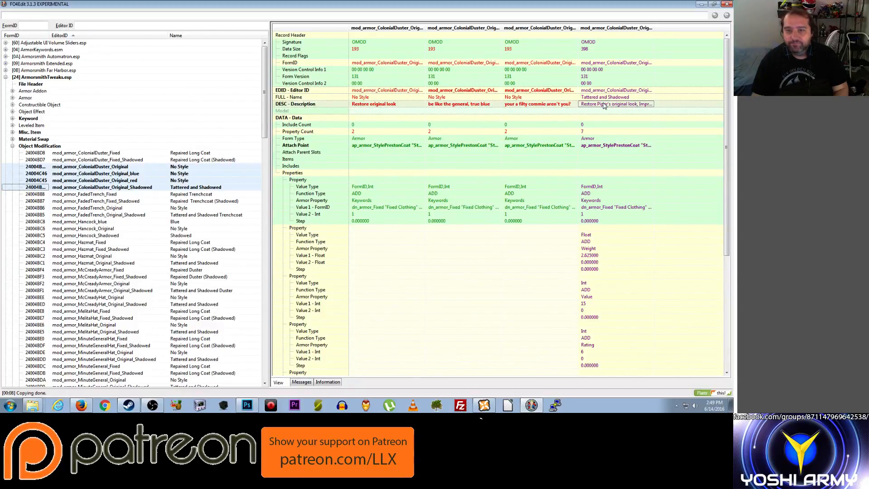
right_click(603, 105)
left_click(632, 109)
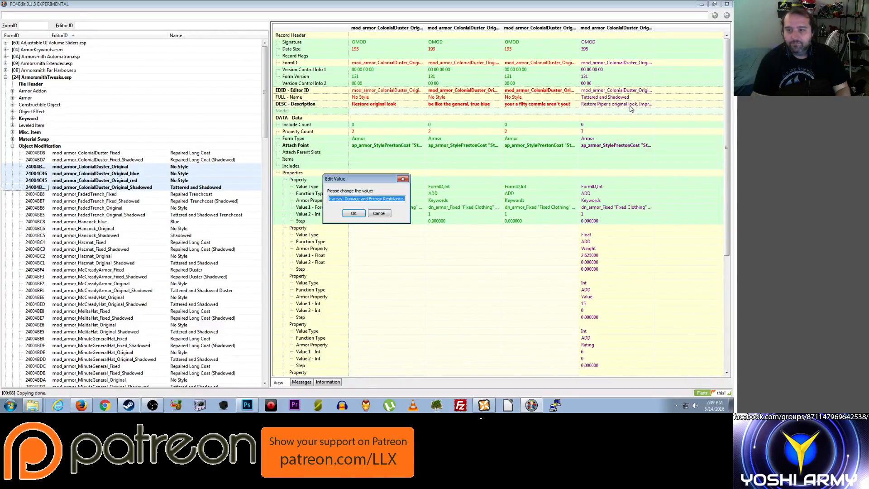
key("ctrl+Left")
key("ctrl+Left")
key("ctrl+Left")
key("ctrl+Left")
key("ctrl+Left")
key("ctrl+Left")
key("ctrl+Left")
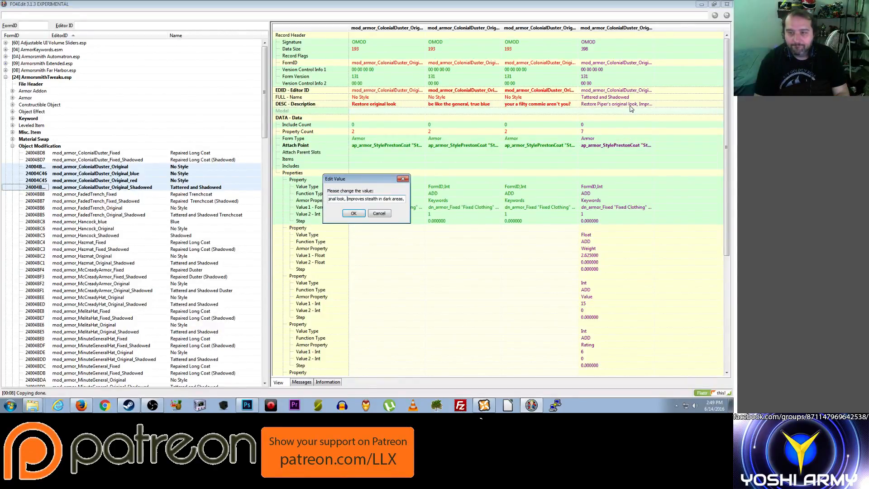
key("ctrl+shift+Left")
key("ctrl+shift+Left")
key("ctrl+shift+Left")
key("ctrl+shift+Left")
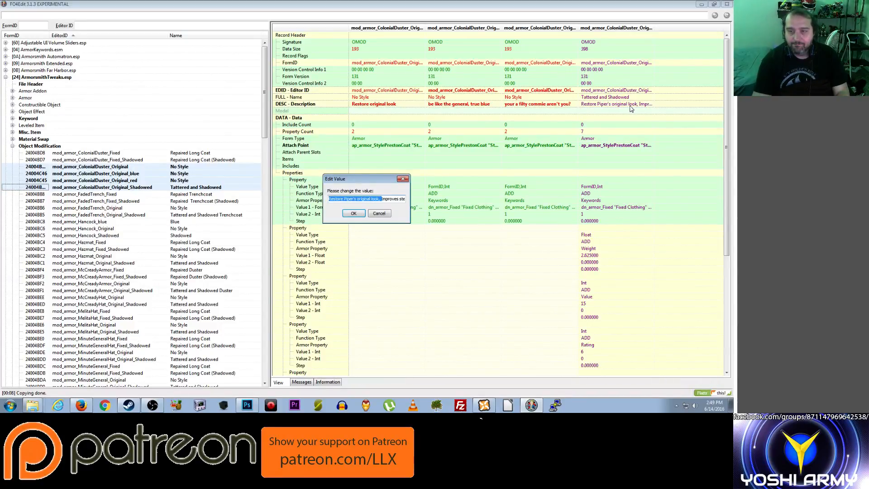
key("Delete")
key("Return")
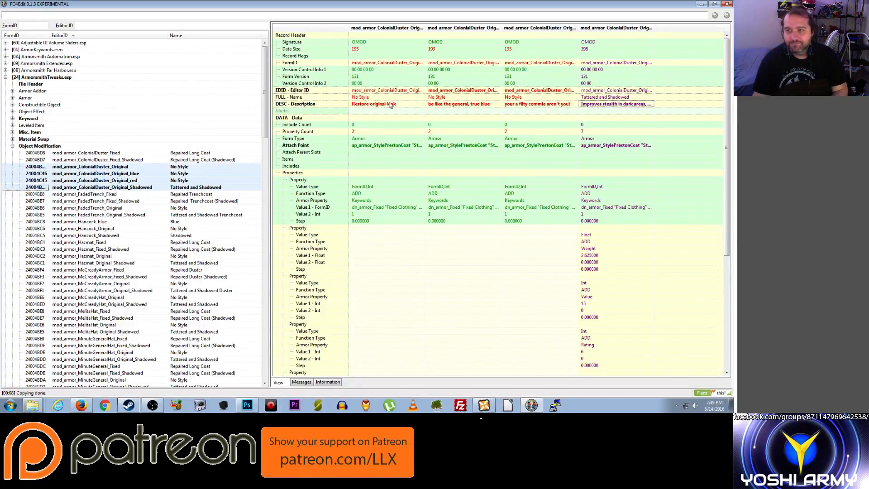
Set the name of mod_armor_ColonialDuster_Original_blue to "Blue"
left_click(446, 98)
right_click(447, 100)
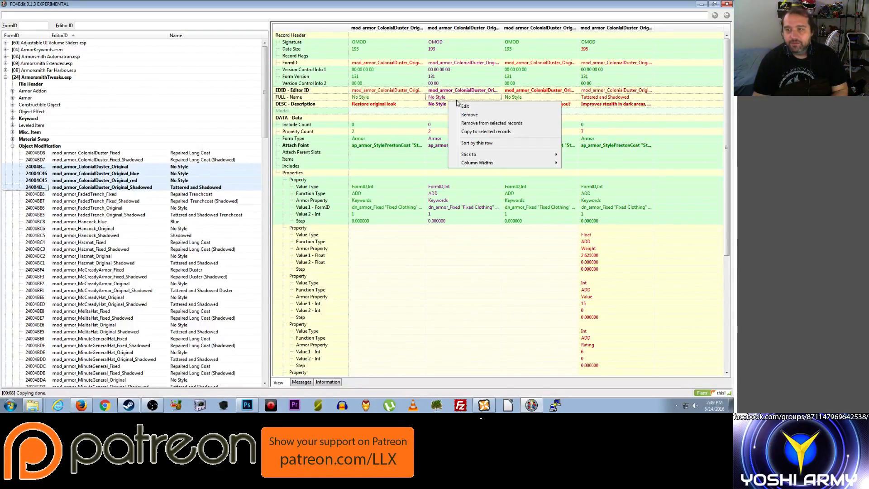
left_click(447, 107)
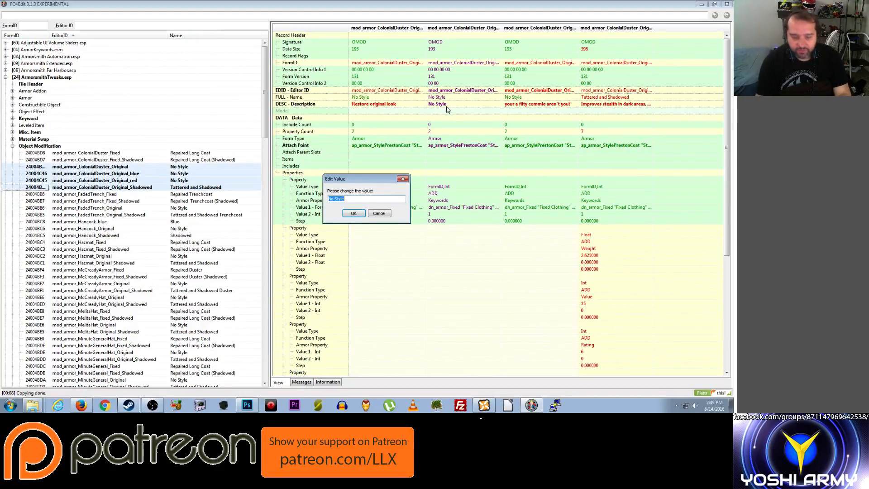
type("Blue")
key("Return")
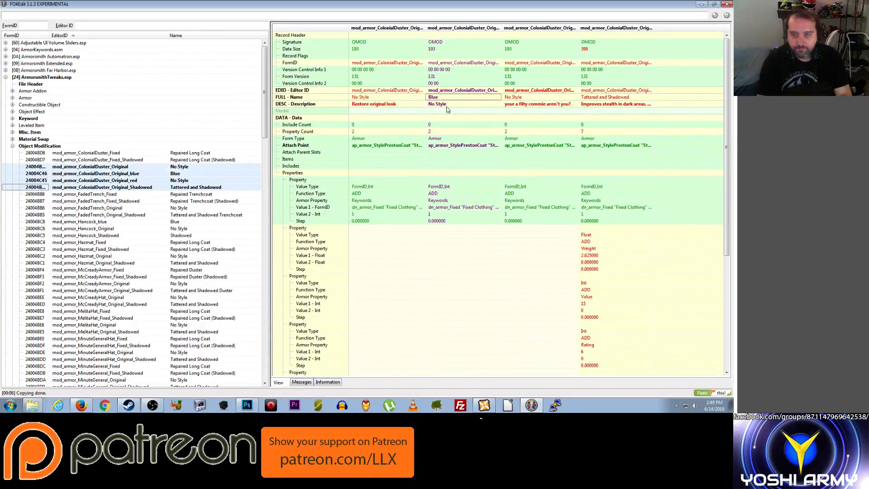
Set the name of mod_armor_ColonialDuster_Original_red to "Red"
left_click(515, 97)
right_click(515, 96)
left_click(516, 105)
type("re")
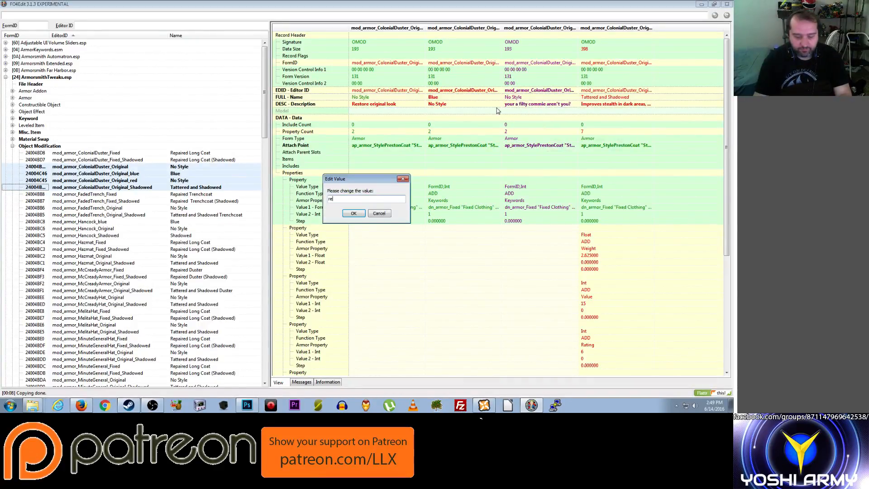
type("ed")
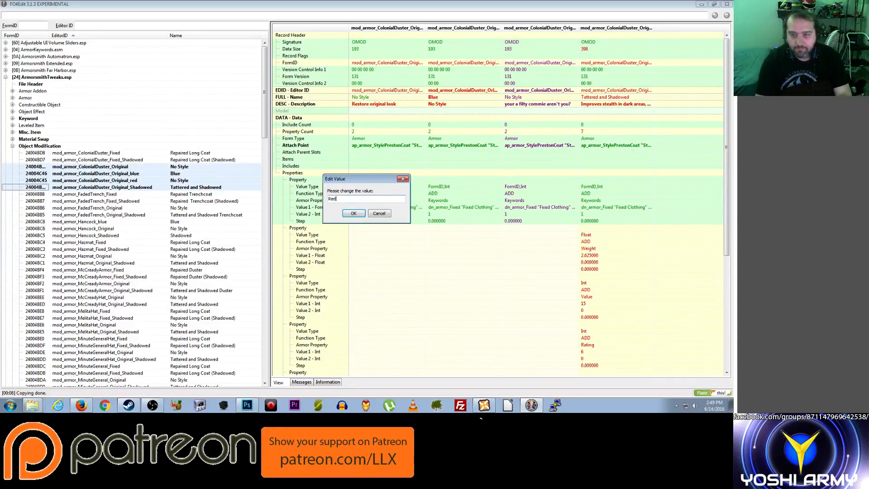
key("Return")
Rename the full name of mod_armor_ColonialDuster_Original_Shadowed to "Shadowed (Tatered)"
left_click(591, 97)
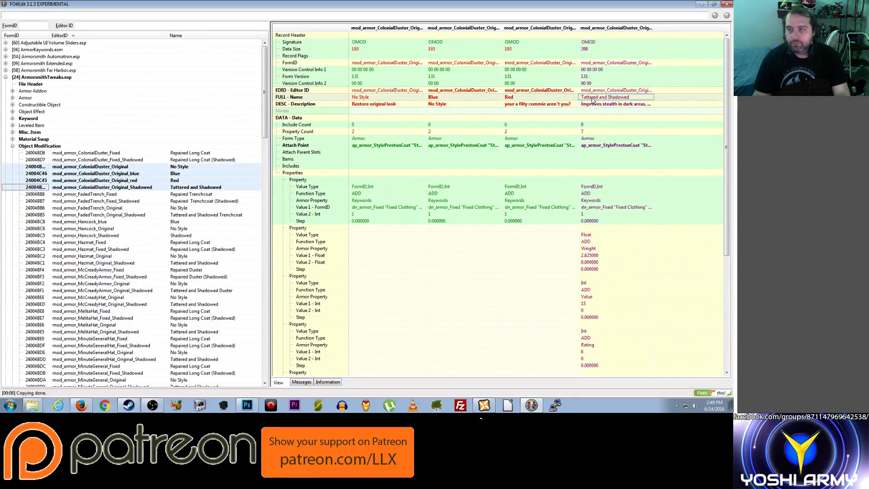
right_click(592, 98)
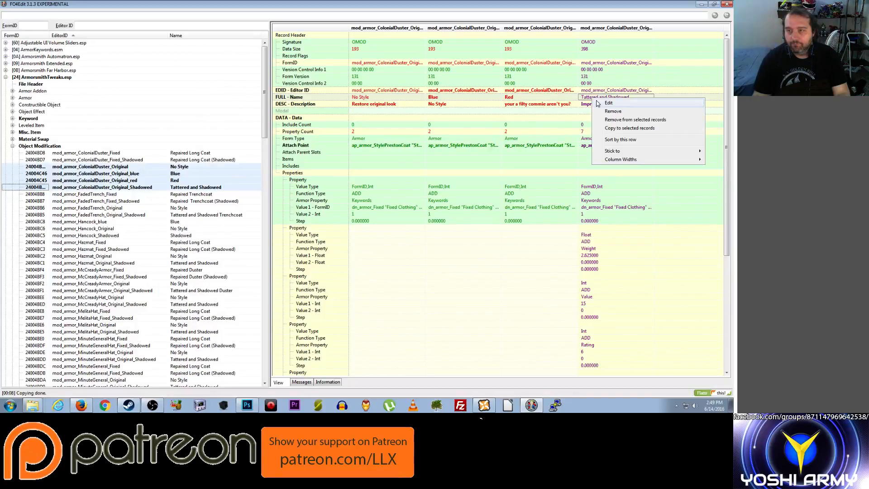
left_click(608, 104)
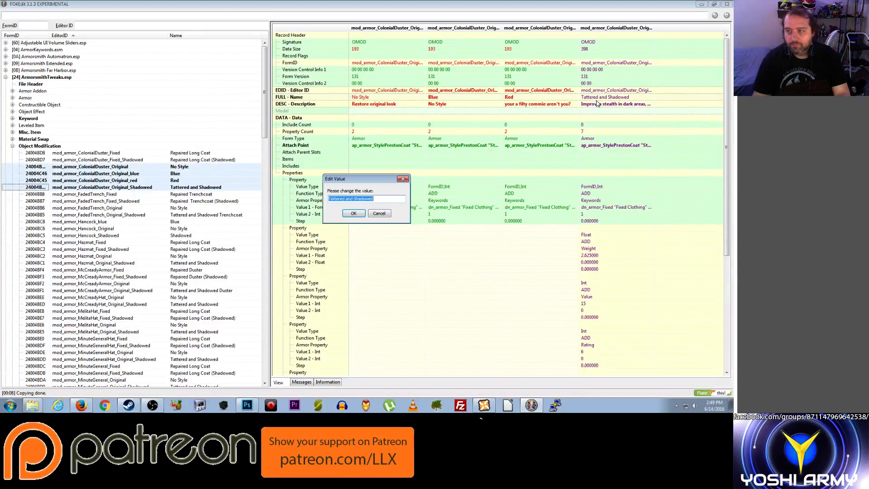
key("Home")
key("ctrl+Right")
key("ctrl+shift+Right")
key("shift+Home")
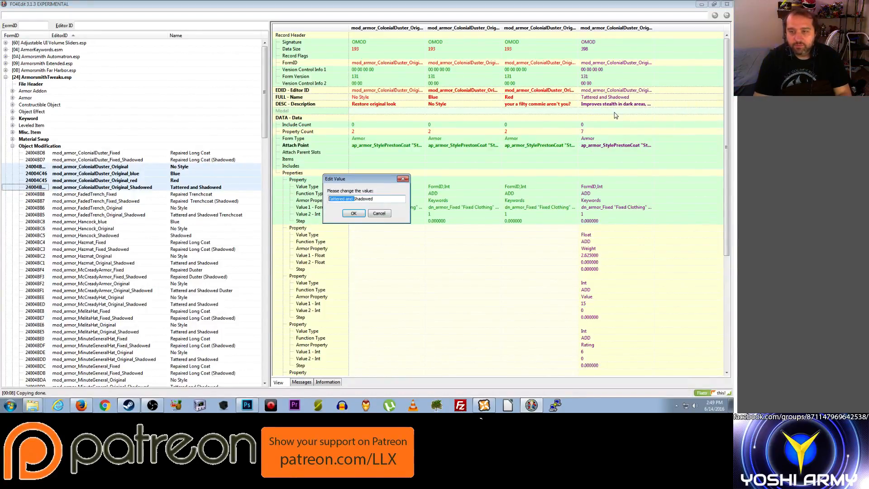
key("BackSpace")
type("(")
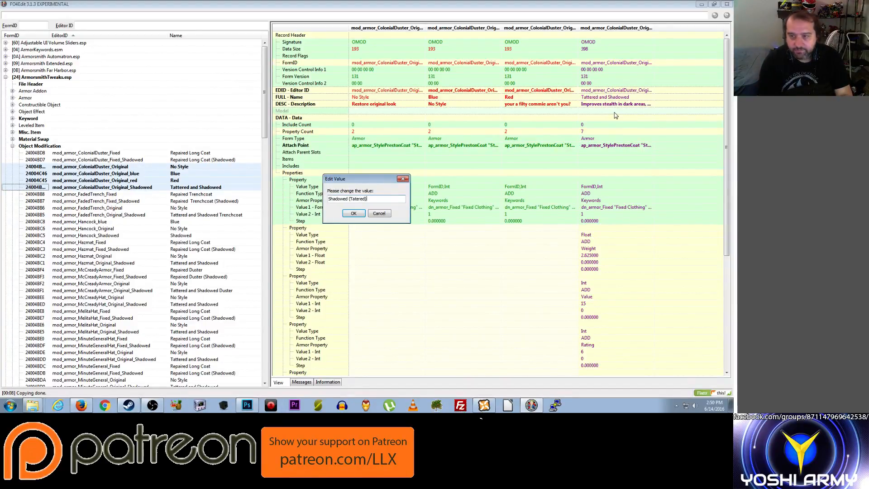
type("Tatered)")
key("Return")
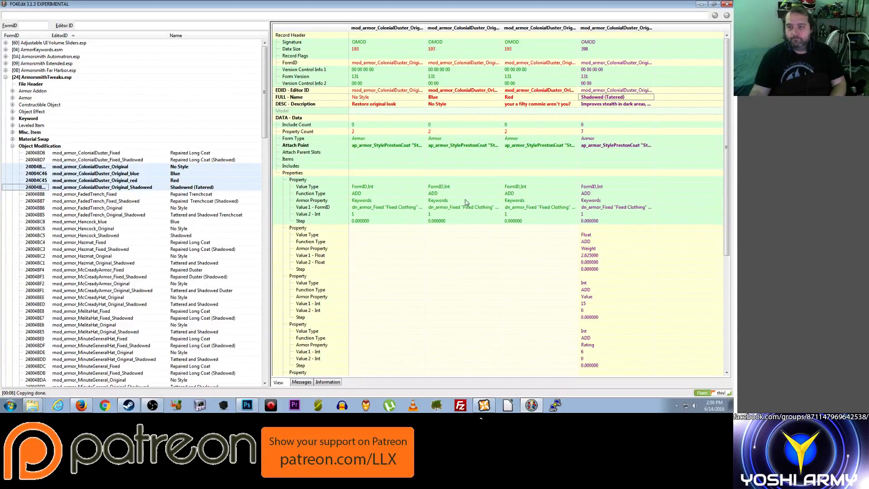
Set the Loose Mod of mod_armor_ColonialDuster_Original to miscmod_style_PrestonCoat_Original "{Mod} Colonial Duster (Tattered)"
scroll(471, 247, "down", 5)
scroll(469, 233, "up", 2)
scroll(467, 224, "down", 5)
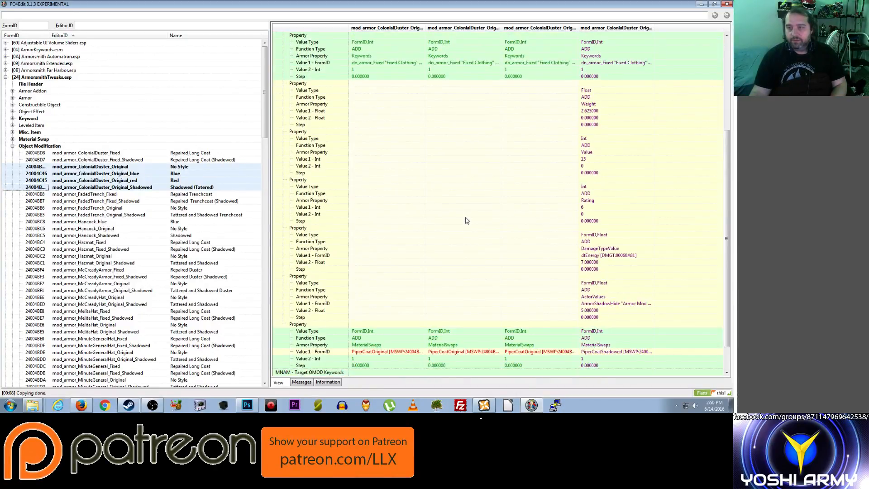
left_click(383, 360)
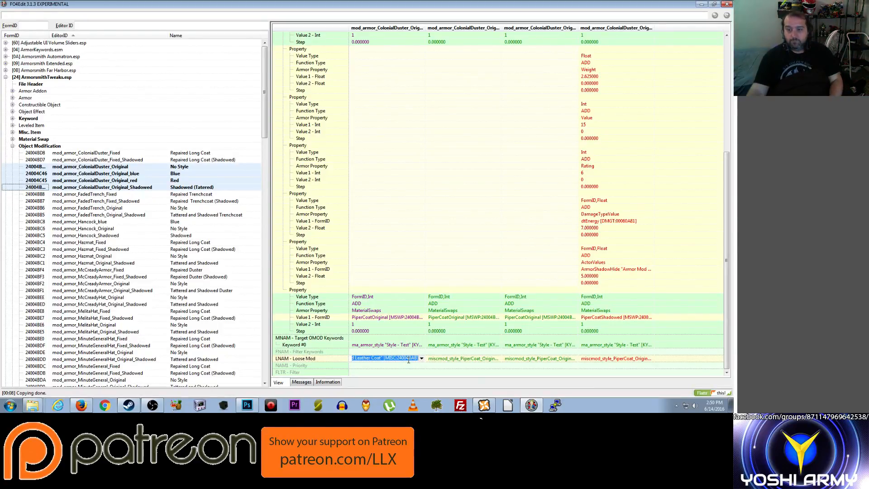
left_click(422, 358)
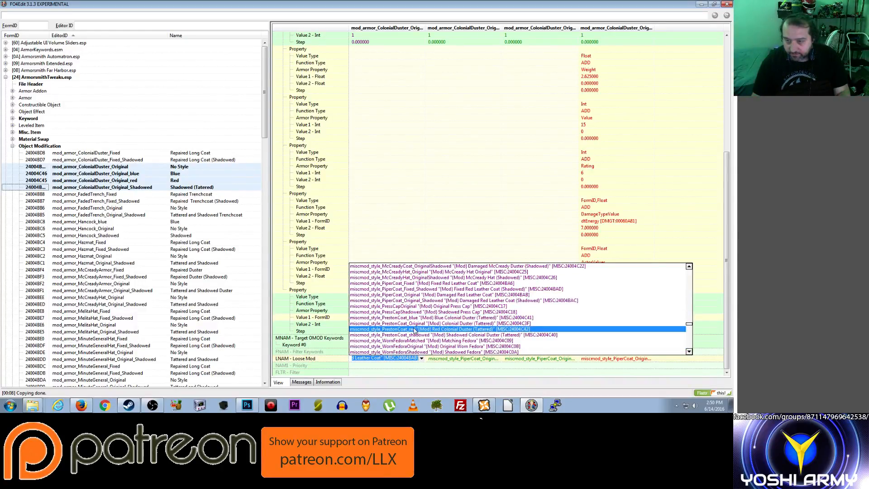
left_click(417, 324)
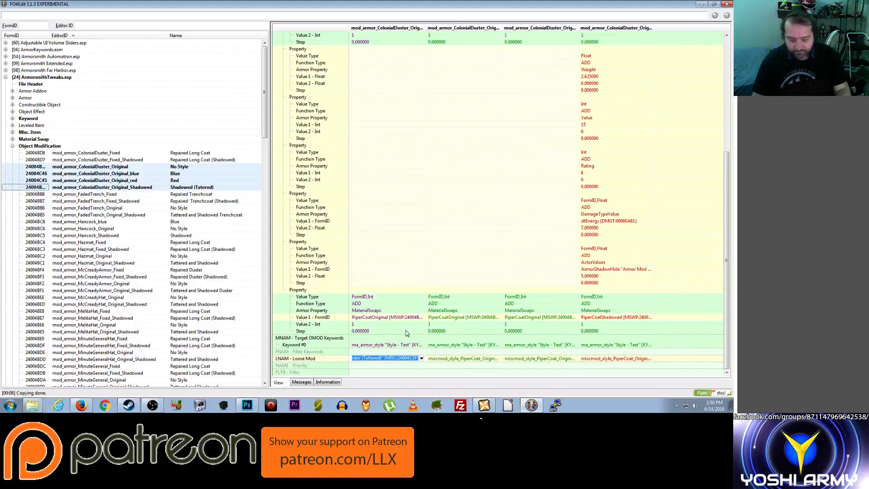
left_click(421, 368)
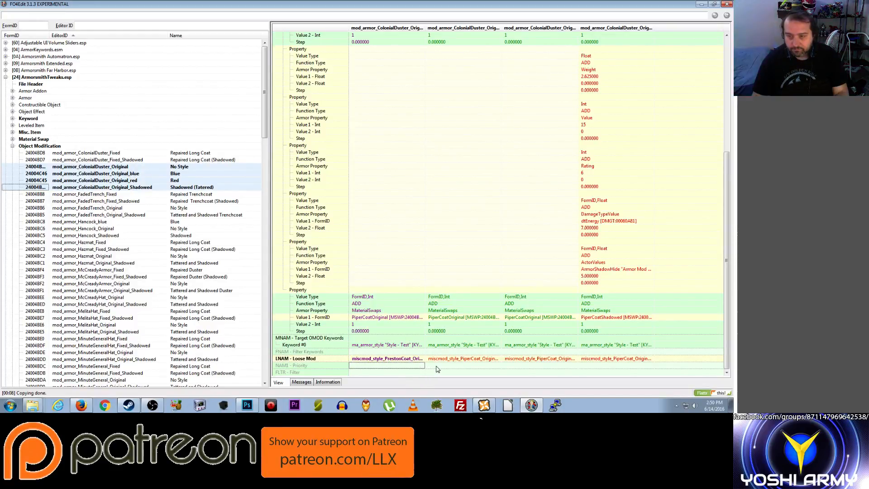
Set the Loose Mod of mod_armor_ColonialDuster_Original_blue to miscmod_style_PrestonCoat_blue "{Mod} Blue Colonial Duster (Tattered)"
left_click(466, 360)
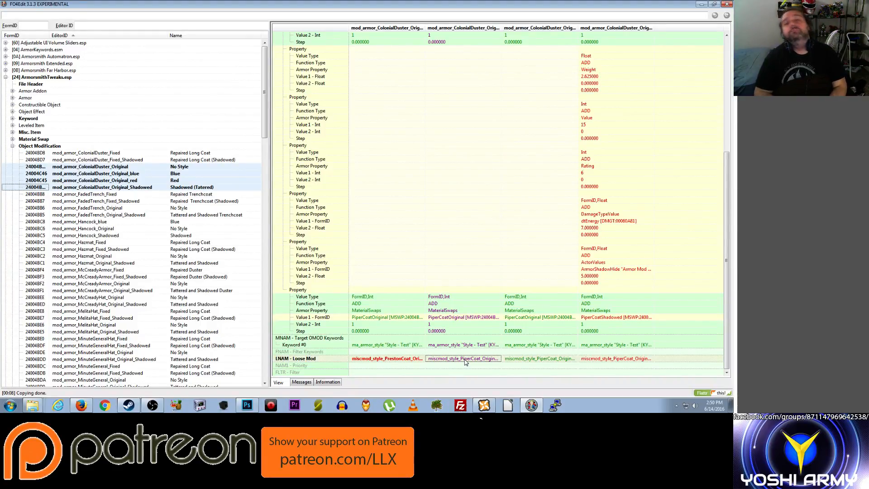
double_click(465, 360)
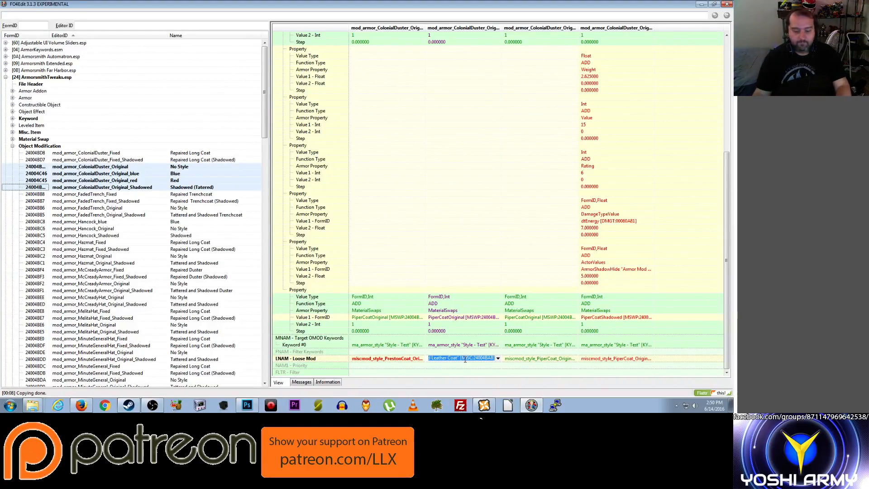
type("miscmod_style_PrestonCoat_Original \"{Mod} Colonial Duster (Tattered)\" [MISC:24004C3F]")
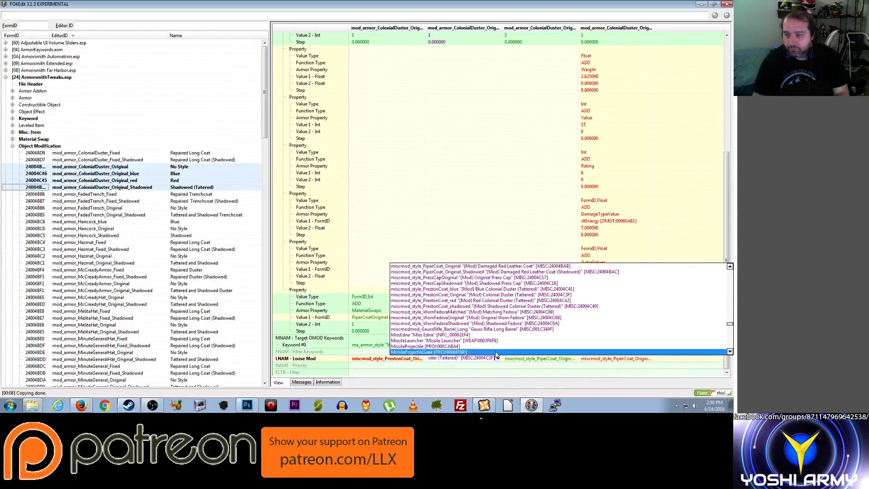
left_click(496, 290)
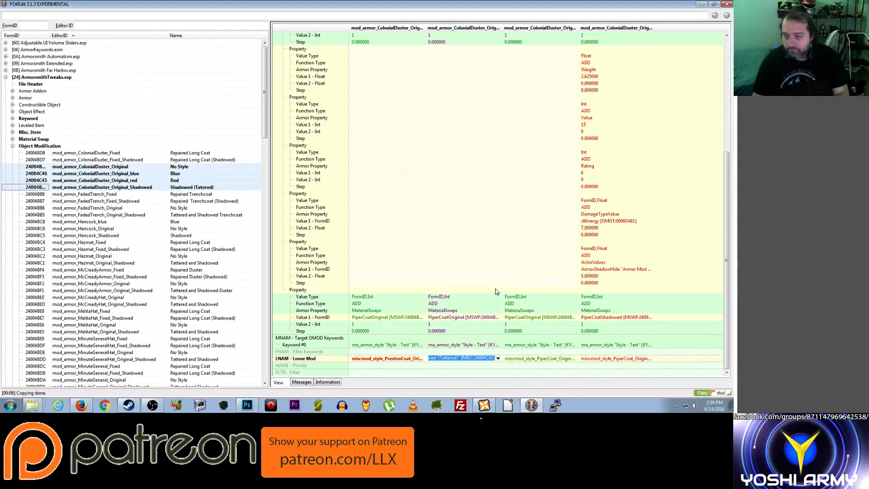
left_click(496, 369)
Set the Loose Mod of mod_armor_ColonialDuster_Original_red to miscmod_style_PrestonCoat_red "{Mod} Red Colonial Duster (Tattered)"
left_click(524, 360)
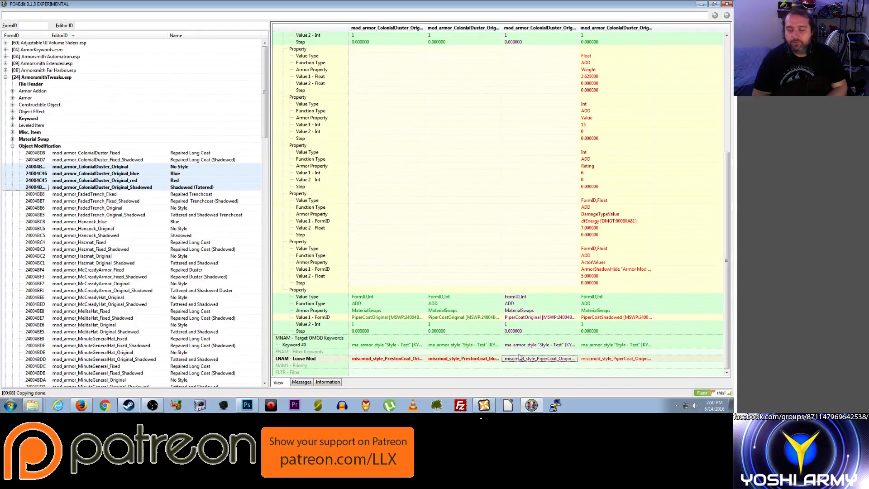
double_click(520, 358)
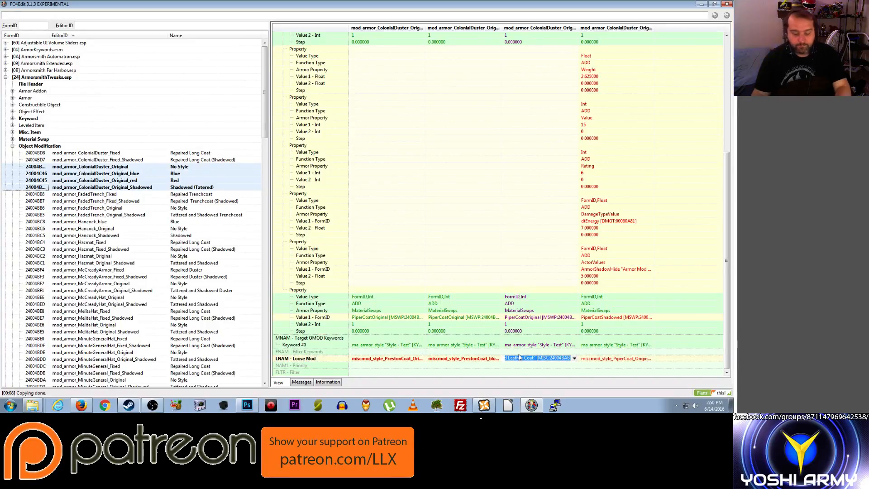
type("miscmod_style_PrestonCoat_Original \"{Mod} Colonial Duster (Tattered)\" [MISC:24004C3F]")
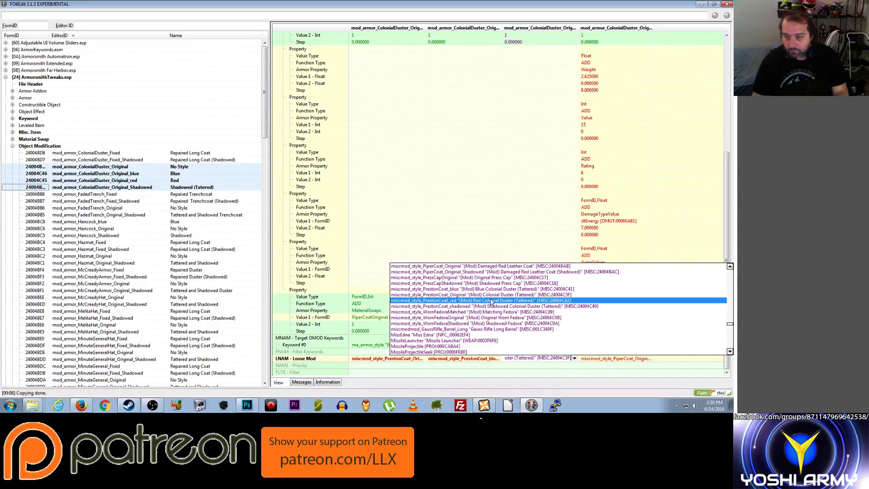
left_click(491, 301)
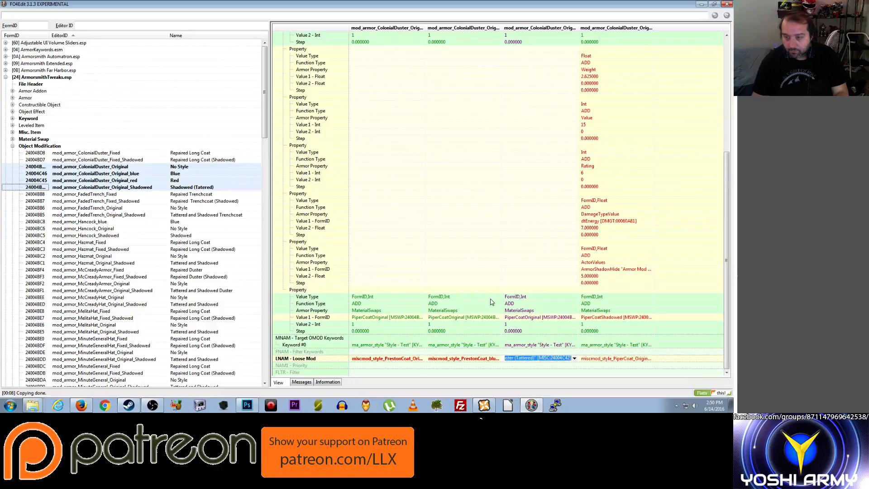
left_click(556, 373)
Set the Loose Mod of mod_armor_ColonialDuster_Original_Shadowed to miscmod_style_PrestonCoat_shadowed "{Mod} Shadowed Colonial Duster (Tattered)"
left_click(591, 360)
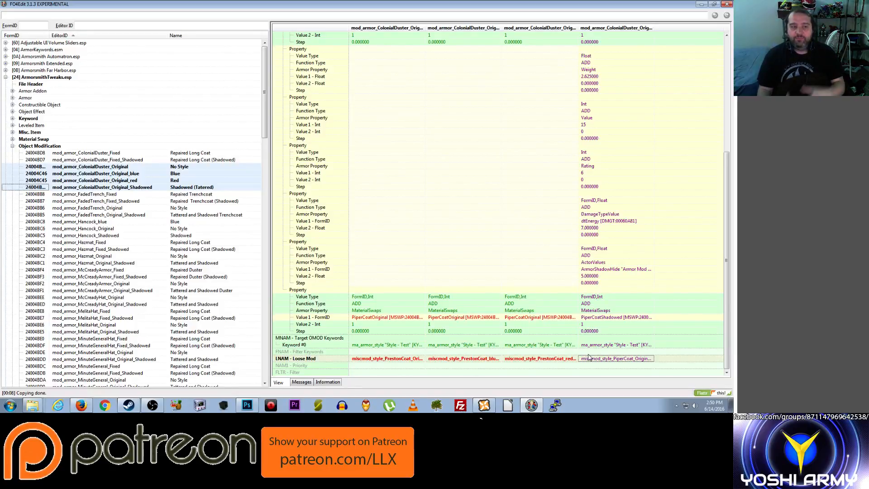
double_click(589, 357)
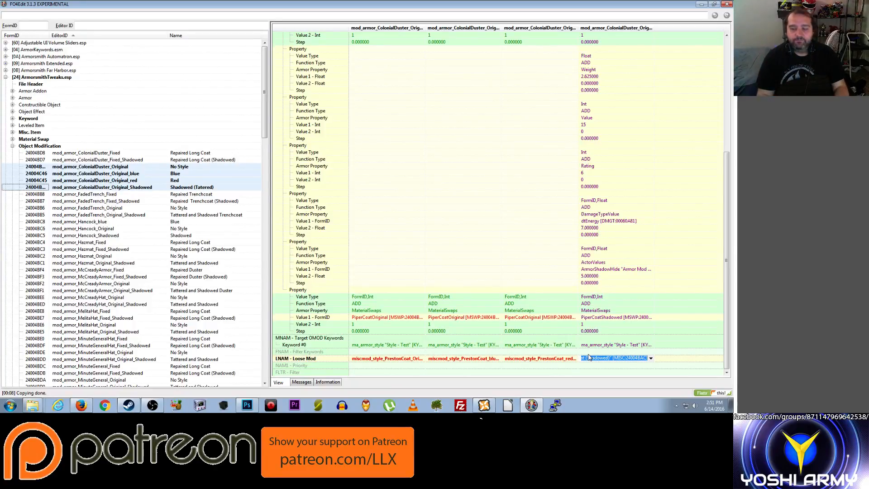
type("miscmod_style_PrestonCoat_red \"{Mod} Red Colonial Duster (Tattered)\" [MISC:24004C42]")
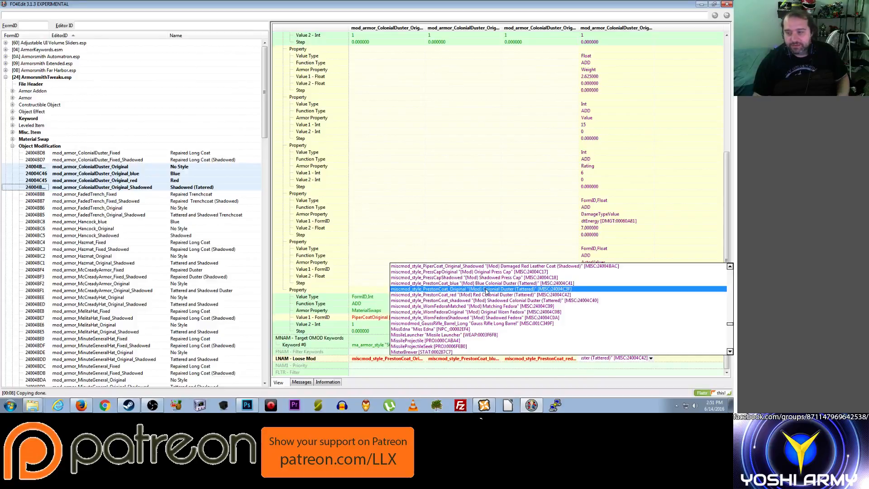
left_click(494, 301)
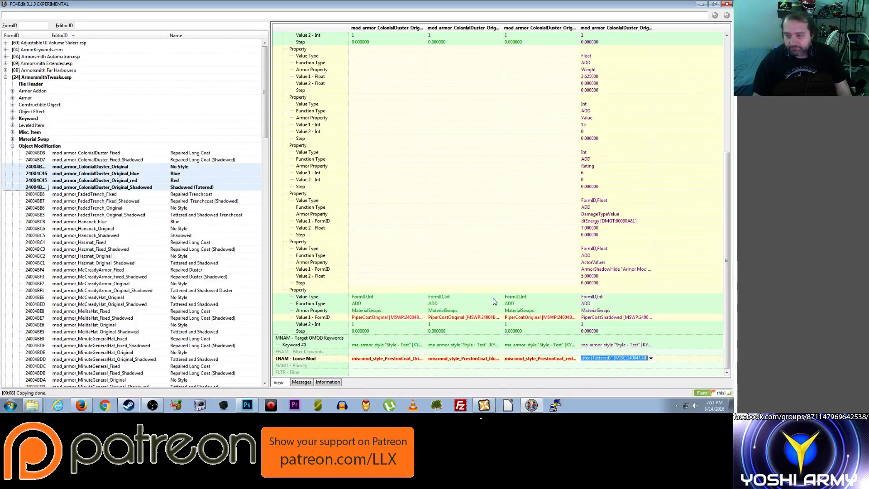
left_click(559, 366)
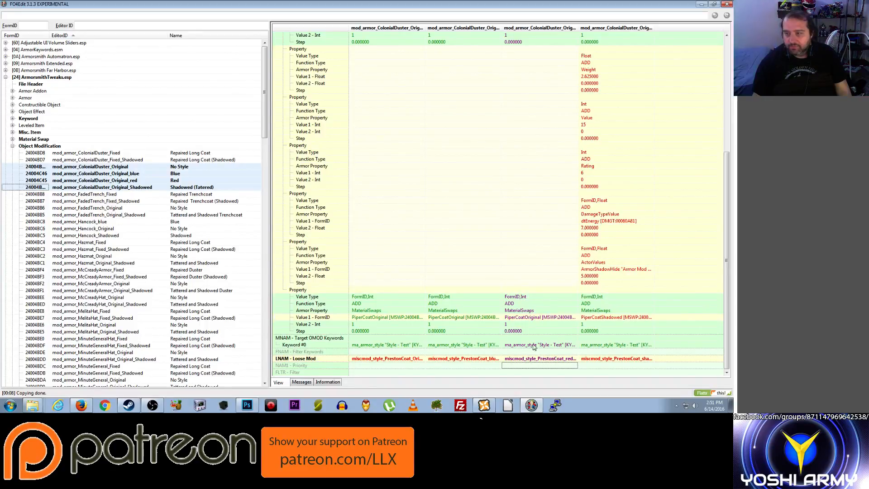
Set target OMOD Keyword #0 of mod_armor_ColonialDuster_Original to ma_armor_stylePrestonCoat "Style - Preston"
left_click(371, 347)
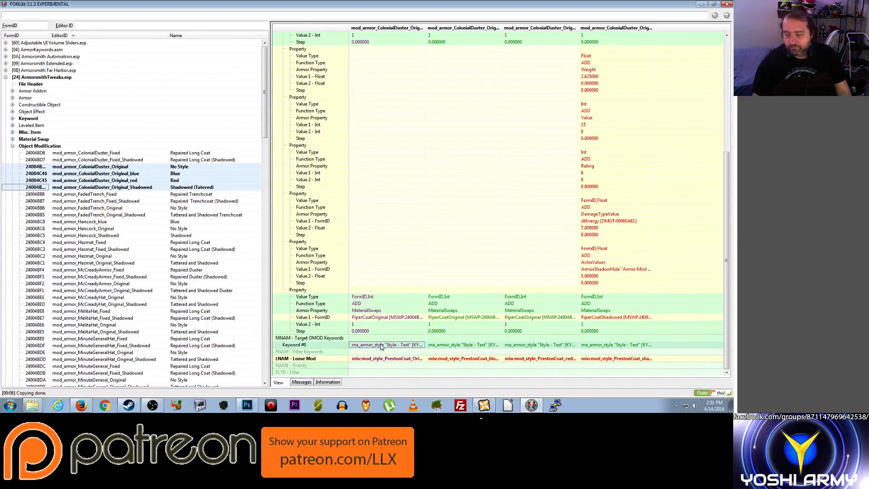
left_click(423, 347)
left_click(422, 345)
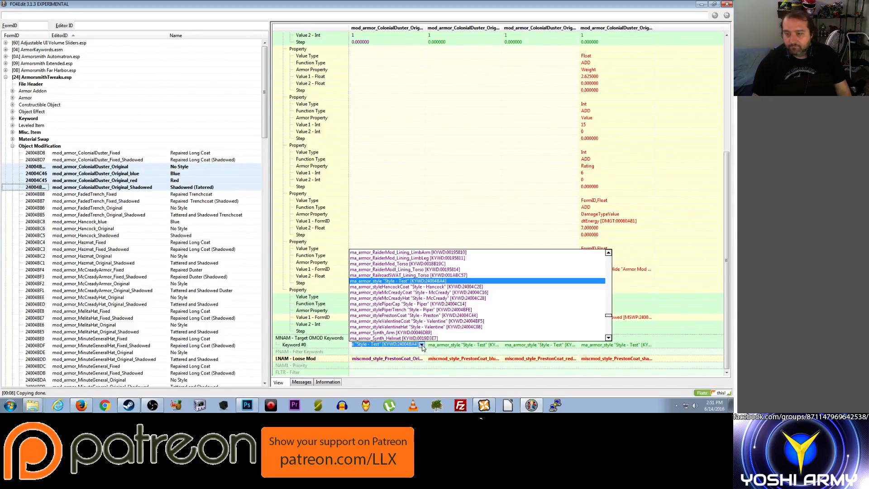
left_click(455, 317)
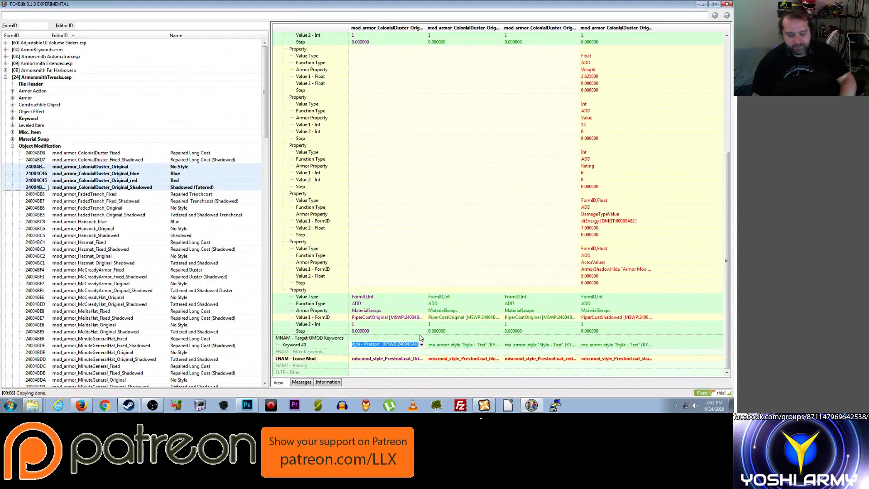
key("Return")
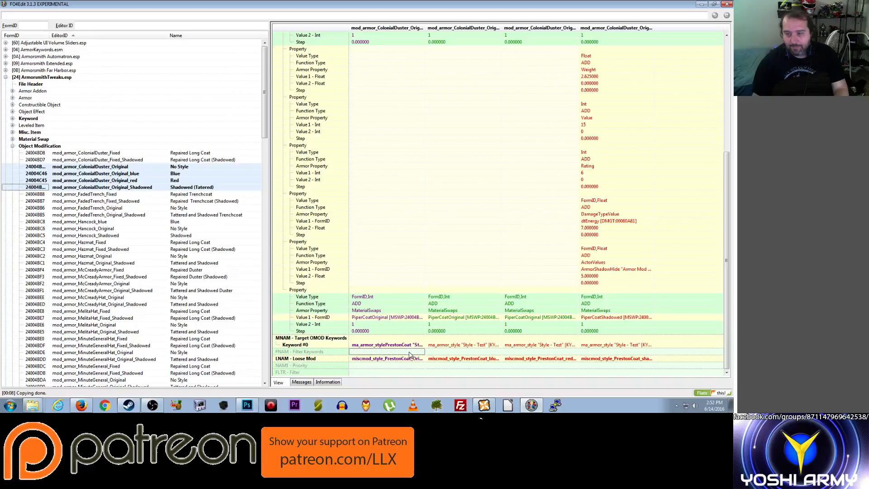
Set target OMOD Keyword #0 of mod_armor_ColonialDuster_Original_blue to ma_armor_stylePrestonCoat "Style - Preston" [KYWD:24004C44]
right_click(450, 346)
left_click(480, 293)
type("ma_armor_stylePrestonCoat \"Style - Preston\" [KYWD:24004C44]")
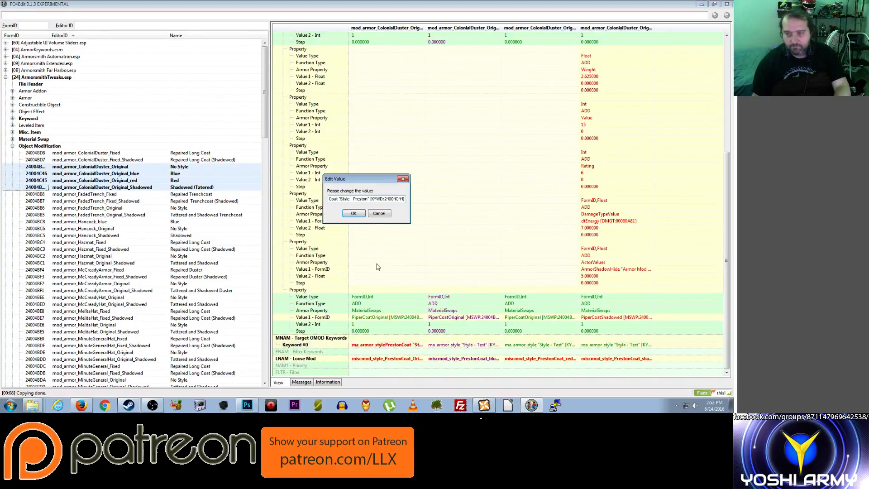
left_click(357, 214)
Copy the Target OMOD Keywords of mod_armor_ColonialDuster_Original to the other selected Colonial Duster records
right_click(536, 345)
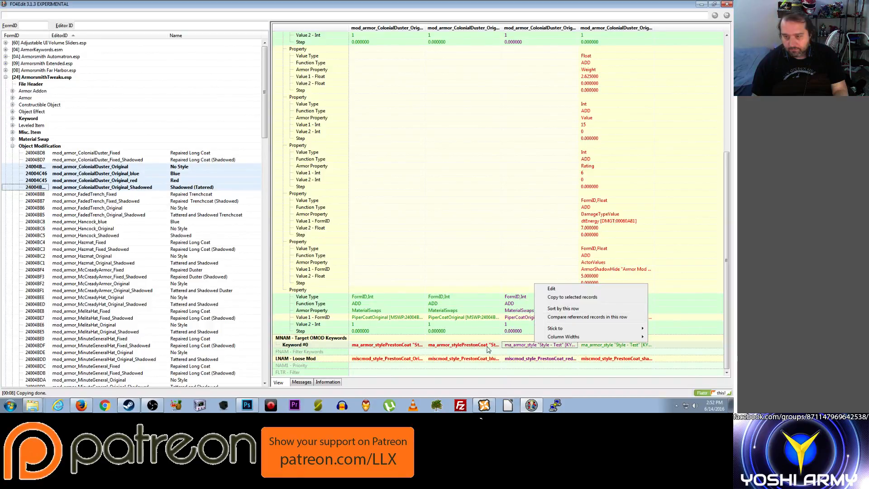
left_click(384, 345)
right_click(387, 345)
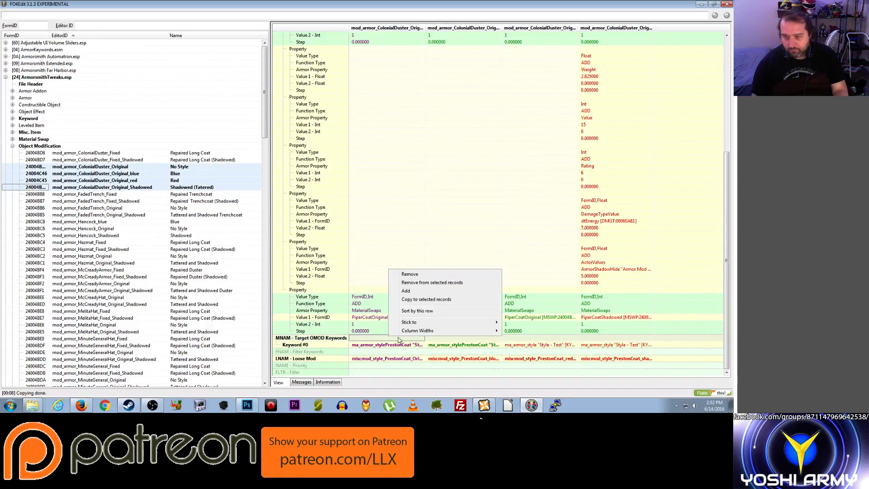
left_click(435, 300)
left_click(413, 313)
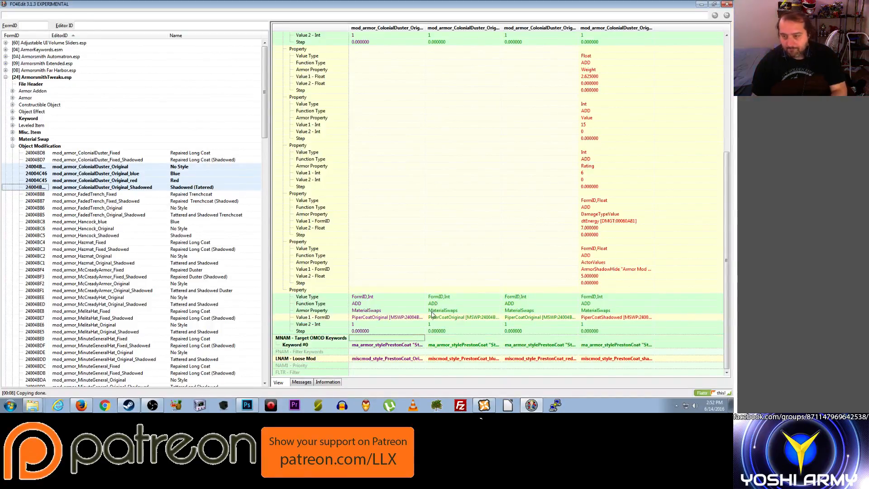
Select the Value 1 - FormID of the MaterialSwaps property in mod_armor_ColonialDuster_Original
left_click(408, 325)
scroll(408, 328, "up", 4)
scroll(409, 330, "down", 4)
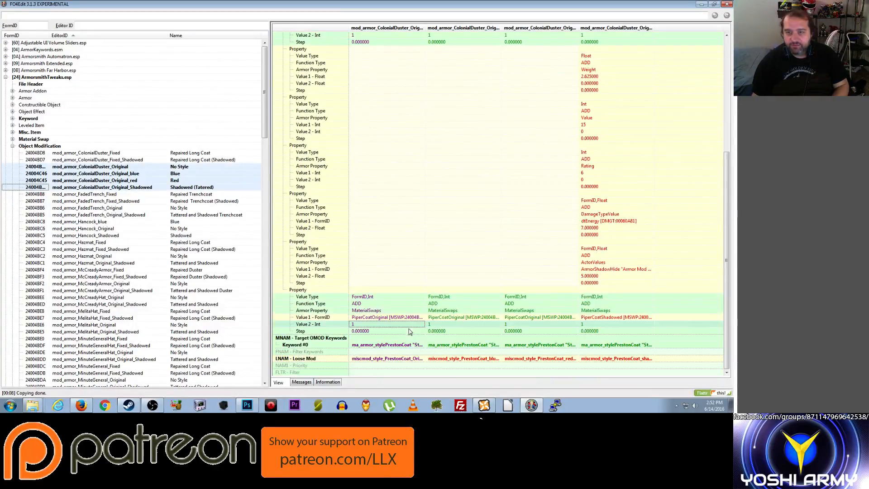
left_click(398, 318)
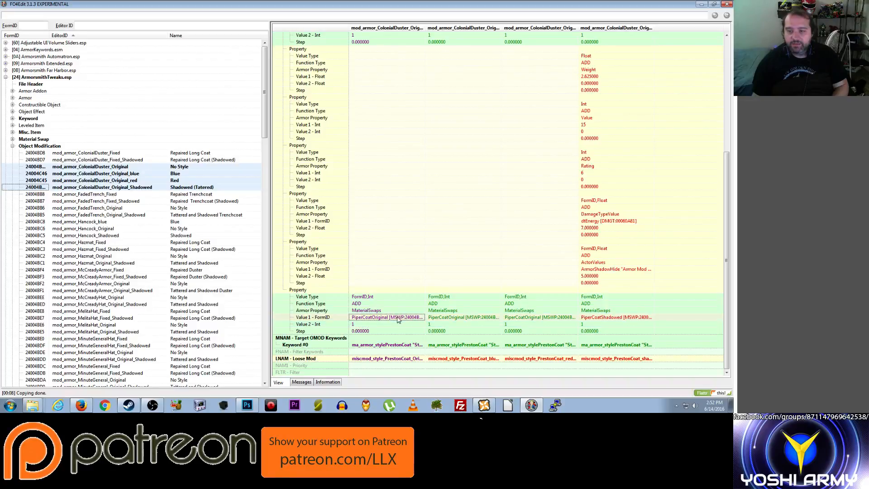